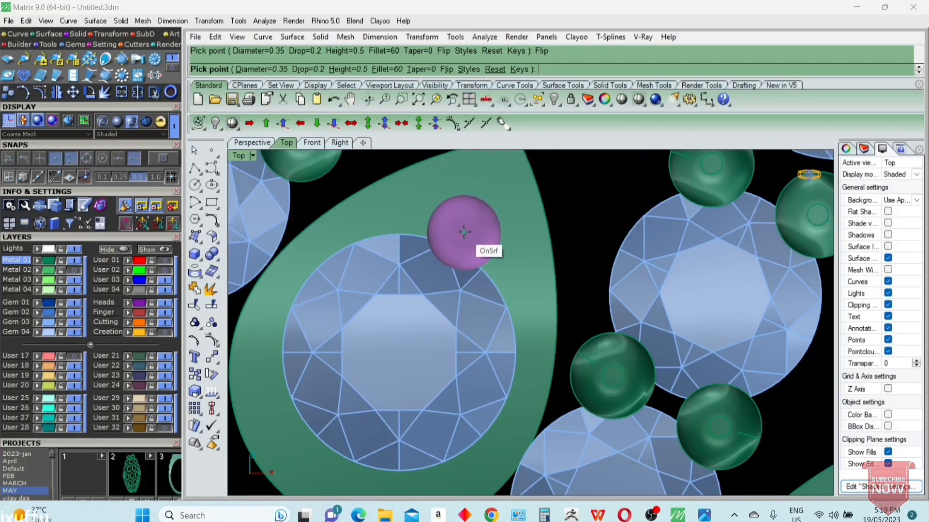
# Step: Place three 0.35-diameter prongs around the gem of the pear setting fourth from the necklace's left end
pyautogui.click(464, 232)
pyautogui.click(444, 387)
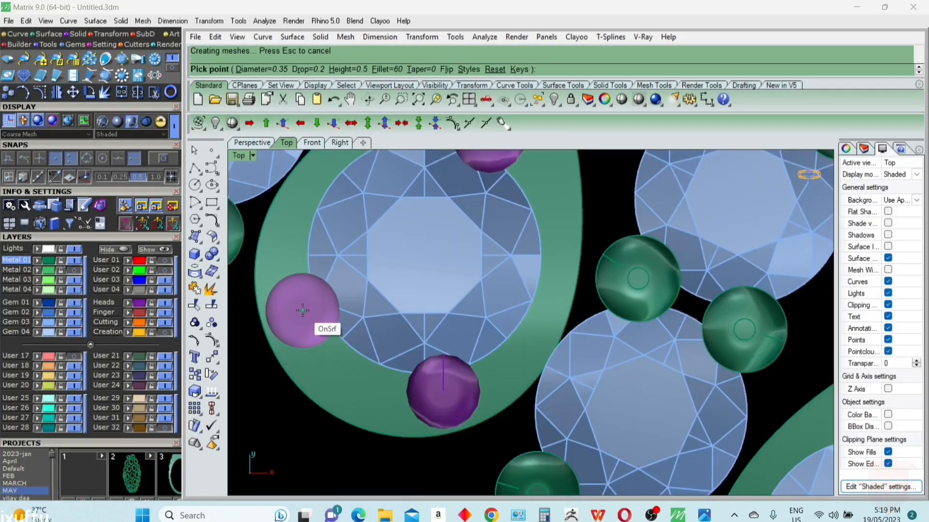
pyautogui.click(303, 310)
# Step: Place three flipped 0.35-diameter prongs around the gem of the pear setting third from the left end
pyautogui.scroll(-12, 556, 310)
pyautogui.scroll(8, 532, 237)
pyautogui.rightClick(547, 247)
pyautogui.click(549, 249)
pyautogui.rightClick(546, 241)
pyautogui.scroll(4, 534, 225)
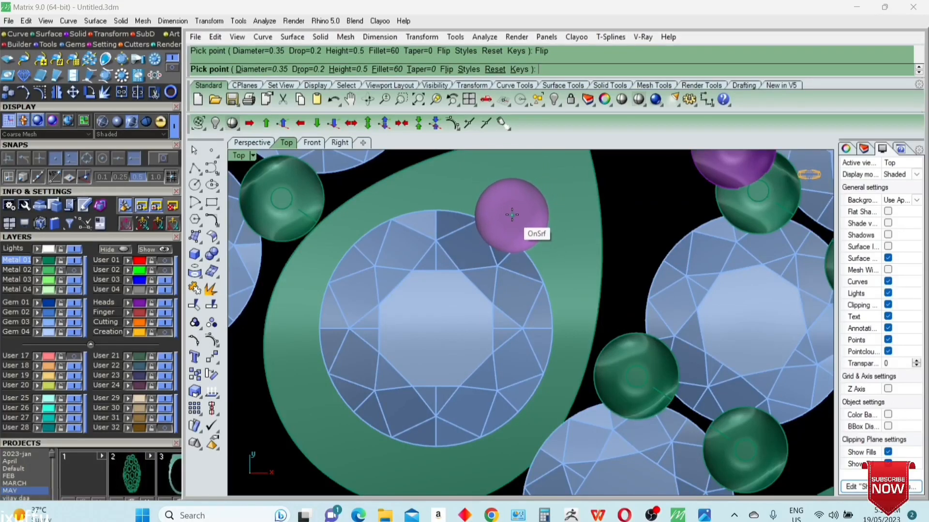
pyautogui.click(514, 217)
pyautogui.click(462, 379)
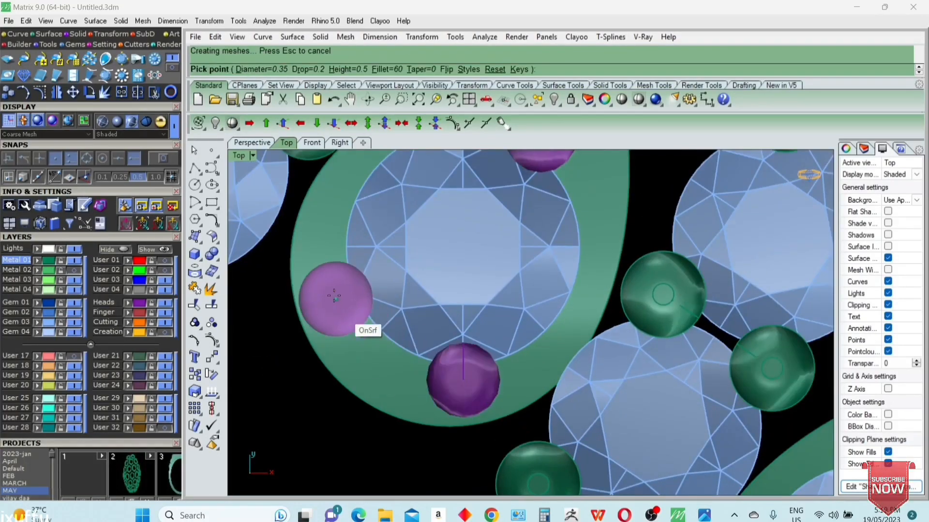
pyautogui.click(334, 259)
# Step: Place three 0.35-diameter prongs around the gem of the pear setting second from the left end
pyautogui.scroll(-10, 431, 317)
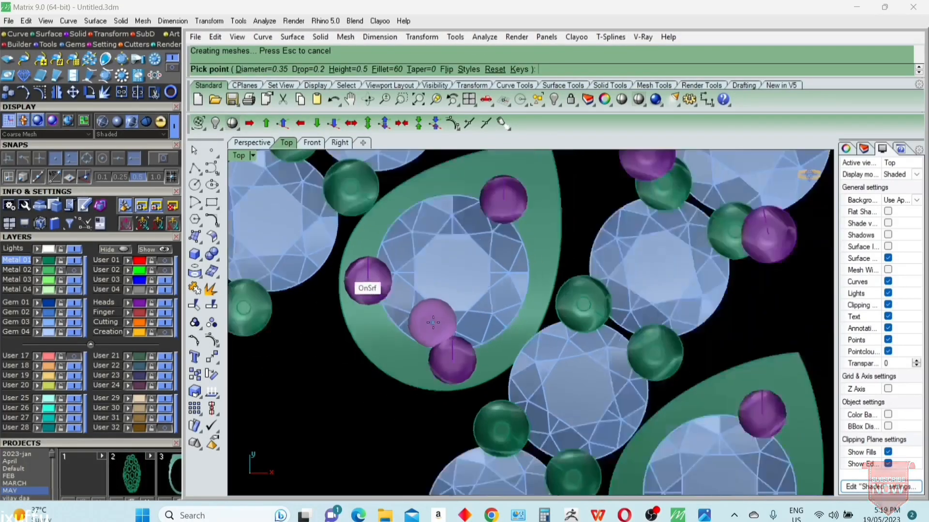
pyautogui.rightClick(450, 377)
pyautogui.scroll(6, 534, 266)
pyautogui.rightClick(536, 264)
pyautogui.scroll(2, 531, 269)
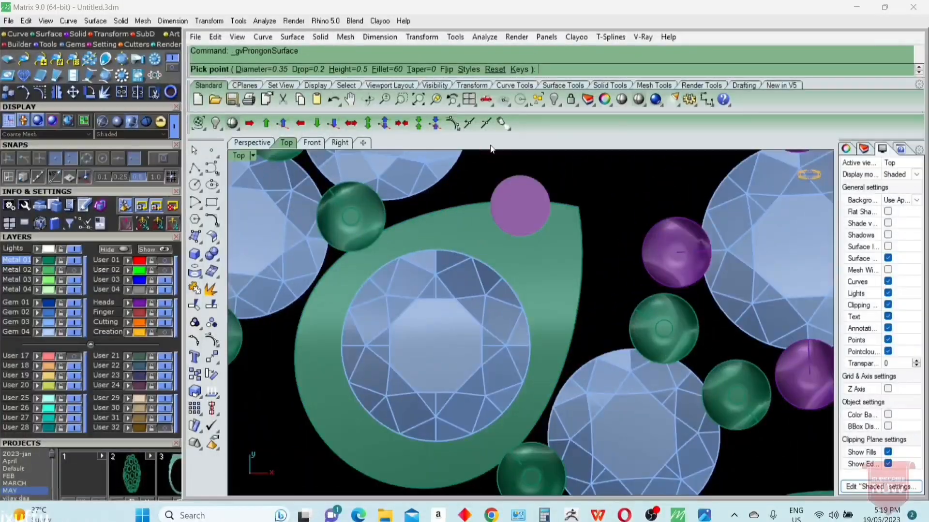
pyautogui.click(514, 269)
pyautogui.scroll(-3, 541, 274)
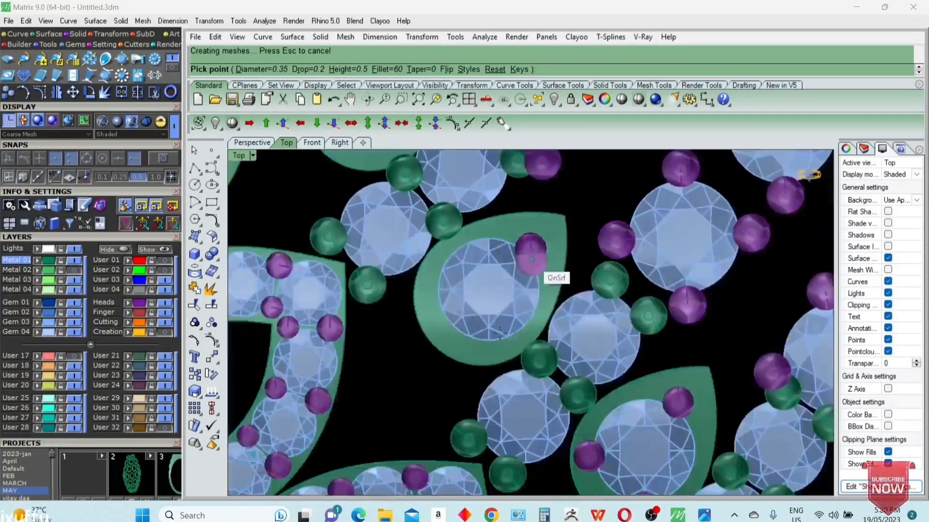
pyautogui.scroll(3, 482, 331)
pyautogui.click(487, 328)
pyautogui.click(391, 227)
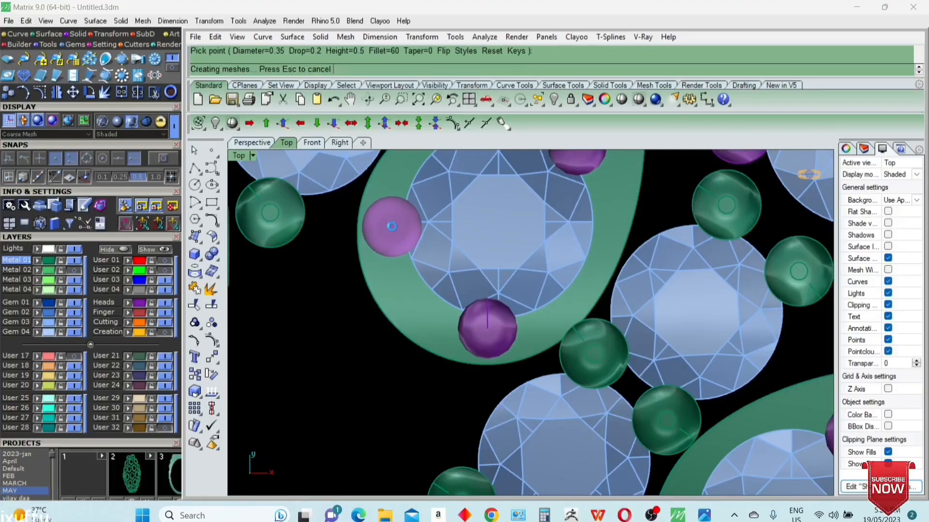
# Step: Place three 0.35-diameter prongs around the gem of the outermost pear setting on the left half
pyautogui.scroll(-10, 405, 252)
pyautogui.rightClick(405, 252)
pyautogui.moveTo(405, 252); pyautogui.dragTo(503, 401, button='right')
pyautogui.scroll(3, 484, 275)
pyautogui.scroll(4, 484, 275)
pyautogui.click(534, 247)
pyautogui.click(492, 125)
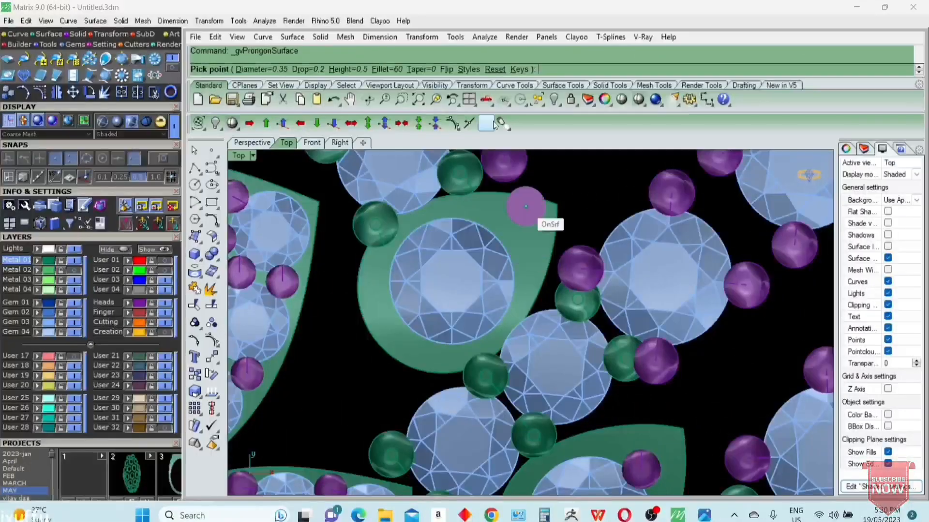
pyautogui.scroll(3, 516, 235)
pyautogui.click(509, 246)
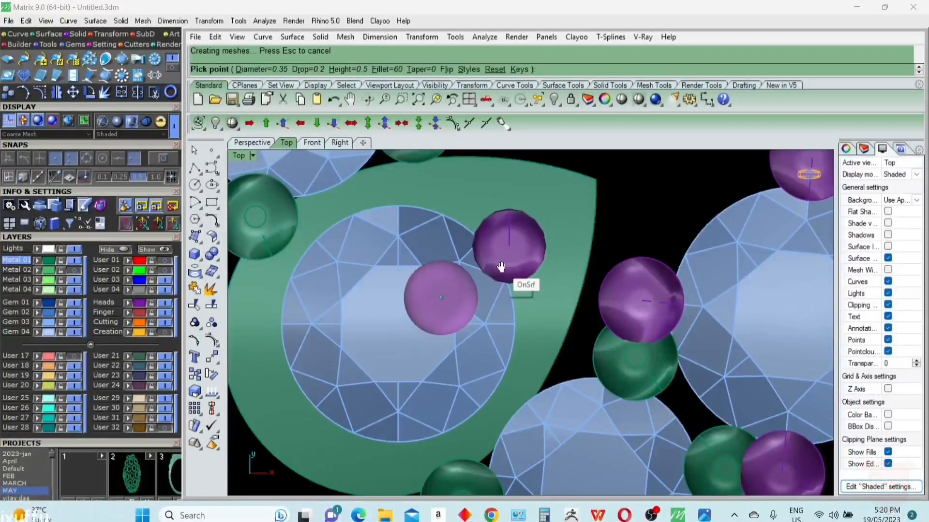
pyautogui.click(418, 402)
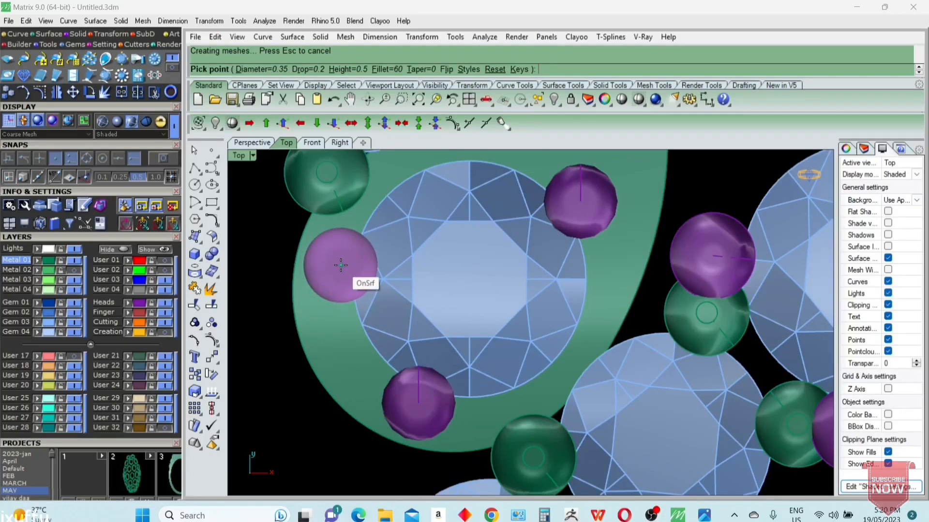
pyautogui.scroll(-5, 341, 265)
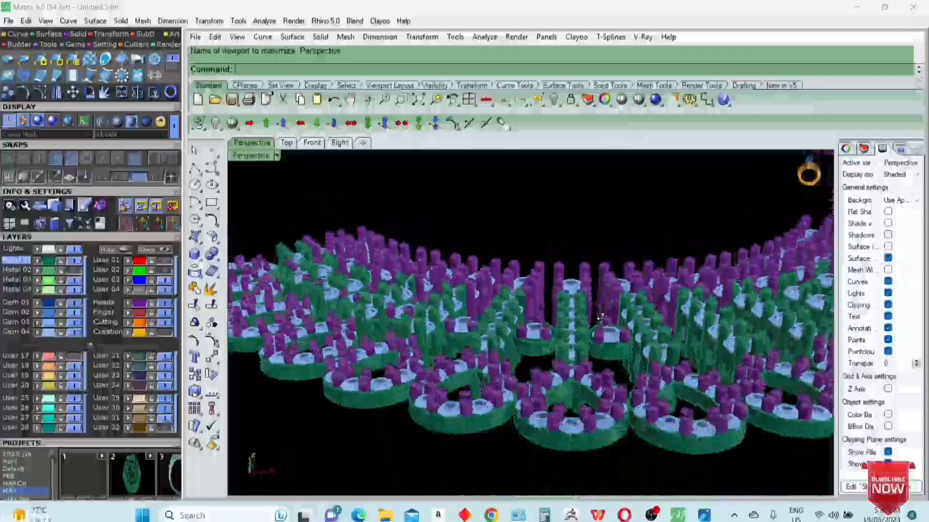
# Step: Create gem cutters for the gems in all seven pear settings on the necklace's left half
pyautogui.moveTo(600, 318); pyautogui.dragTo(622, 400, button='right')
pyautogui.scroll(4, 623, 399)
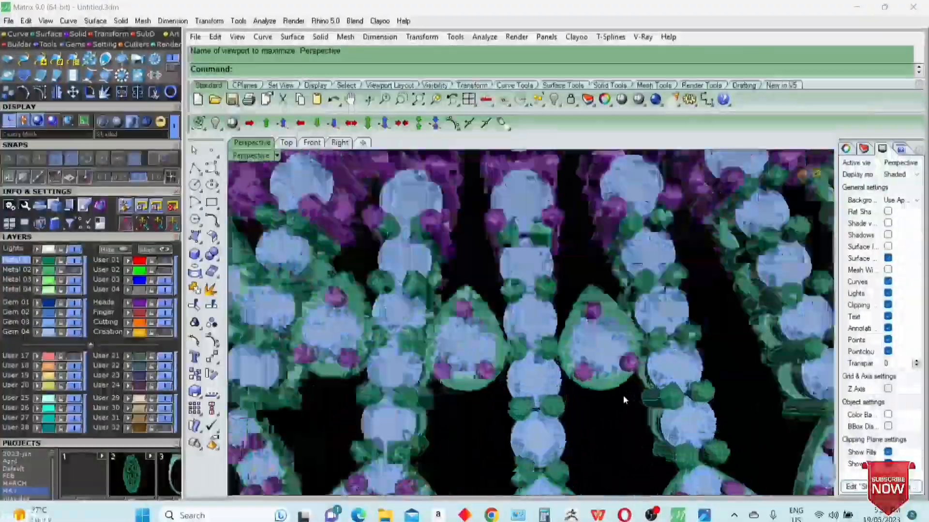
pyautogui.click(602, 344)
pyautogui.scroll(-5, 614, 351)
pyautogui.scroll(6, 573, 341)
pyautogui.keyDown('shift'); pyautogui.click(615, 354); pyautogui.keyUp('shift')
pyautogui.keyDown('shift'); pyautogui.click(479, 335); pyautogui.keyUp('shift')
pyautogui.scroll(-7, 604, 353)
pyautogui.scroll(6, 550, 334)
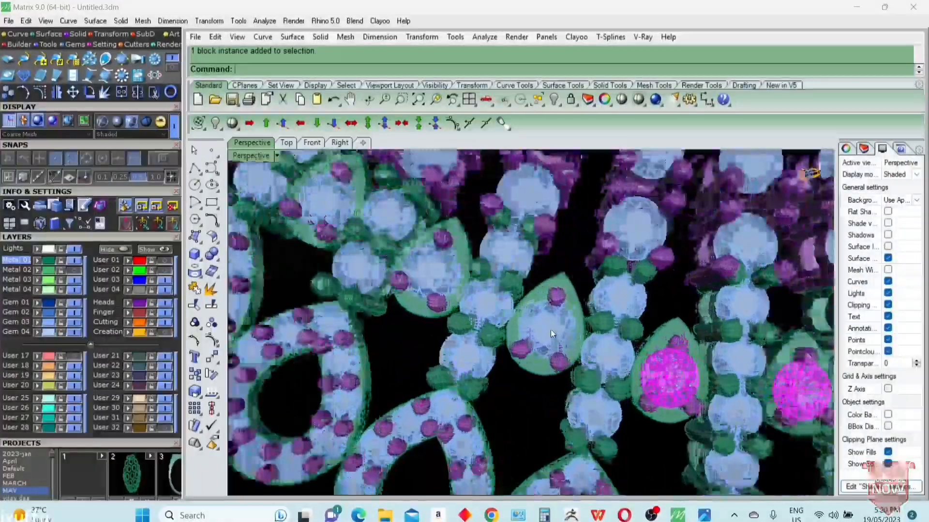
pyautogui.keyDown('shift'); pyautogui.click(550, 333); pyautogui.keyUp('shift')
pyautogui.keyDown('shift'); pyautogui.click(434, 276); pyautogui.keyUp('shift')
pyautogui.scroll(-7, 544, 383)
pyautogui.scroll(8, 479, 353)
pyautogui.keyDown('shift'); pyautogui.click(480, 352); pyautogui.keyUp('shift')
pyautogui.keyDown('shift'); pyautogui.click(387, 254); pyautogui.keyUp('shift')
pyautogui.scroll(-7, 411, 281)
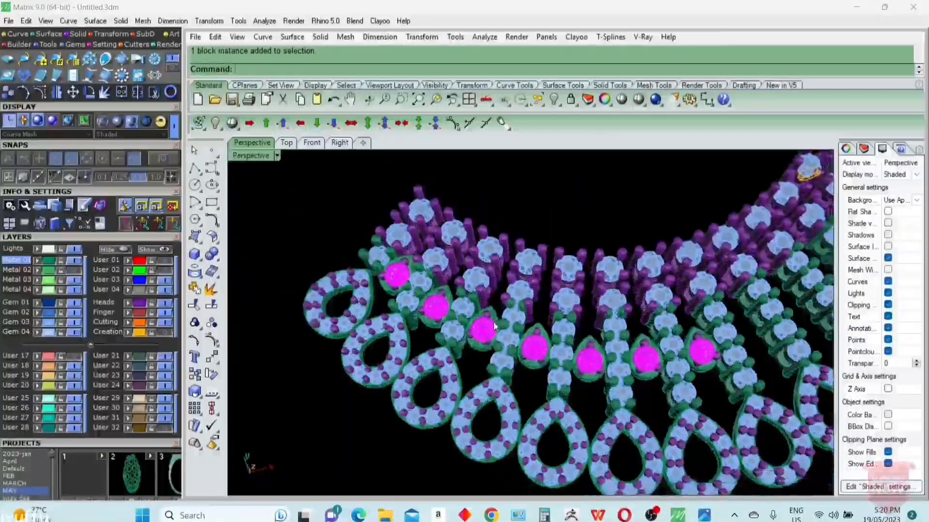
pyautogui.press('F6')
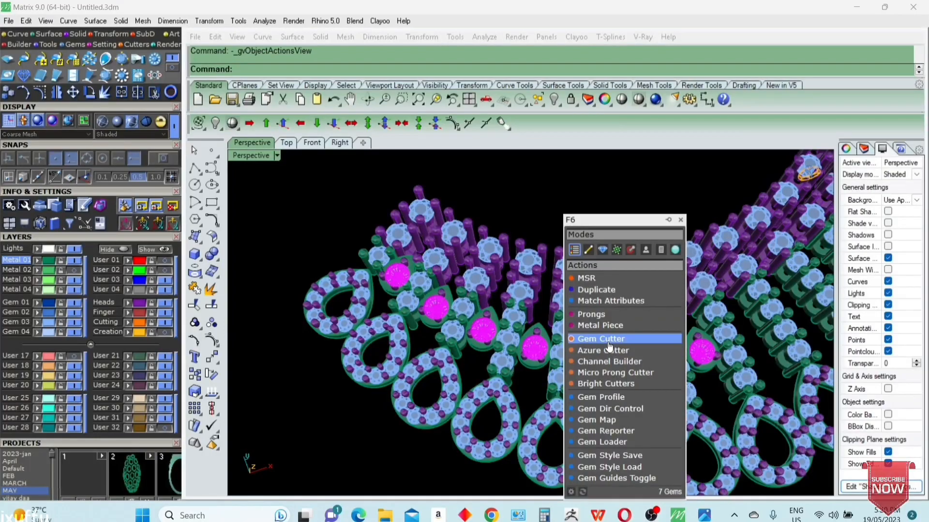
pyautogui.click(609, 341)
pyautogui.scroll(5, 532, 320)
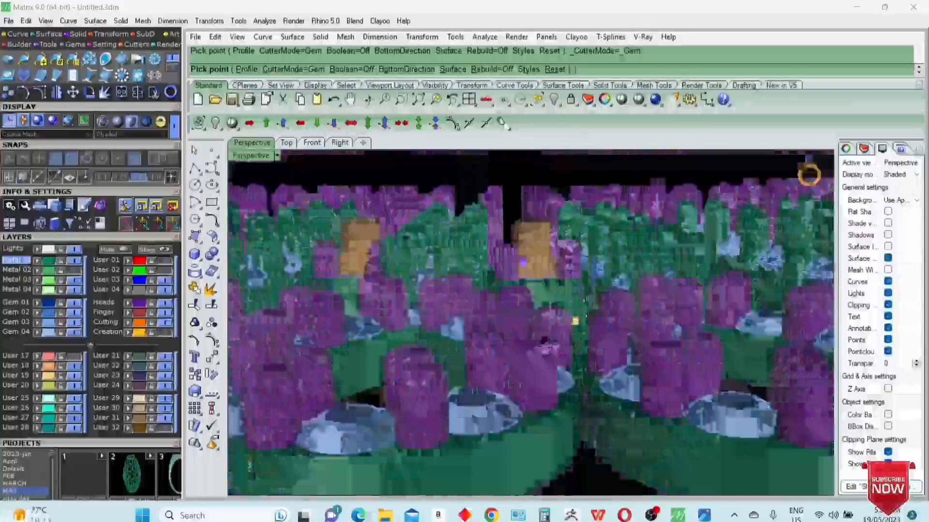
pyautogui.moveTo(574, 321); pyautogui.dragTo(574, 311, button='right')
pyautogui.rightClick(574, 311)
pyautogui.scroll(-6, 695, 371)
pyautogui.moveTo(613, 270); pyautogui.dragTo(634, 346, button='right')
pyautogui.scroll(5, 634, 346)
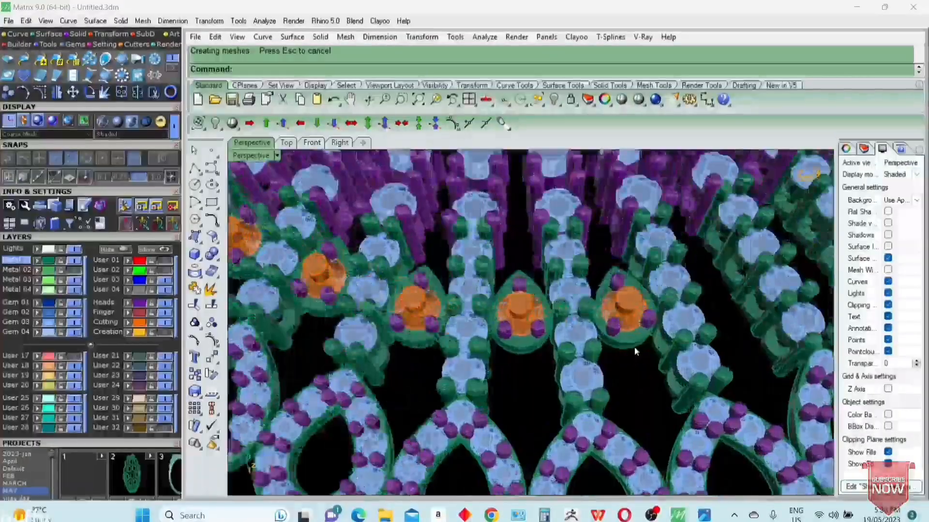
# Step: Subtract the gem cutters from the seven pear-shaped metal bodies with Boolean Difference (BD)
pyautogui.click(518, 344)
pyautogui.scroll(-5, 518, 350)
pyautogui.scroll(6, 330, 306)
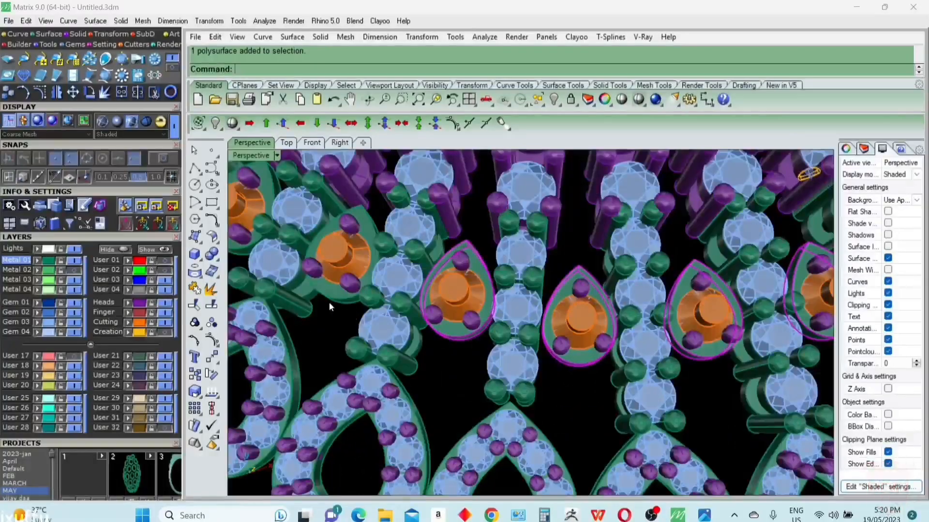
pyautogui.scroll(-5, 330, 306)
pyautogui.scroll(6, 386, 308)
pyautogui.scroll(-2, 340, 262)
pyautogui.write('BD')
pyautogui.press('Return')
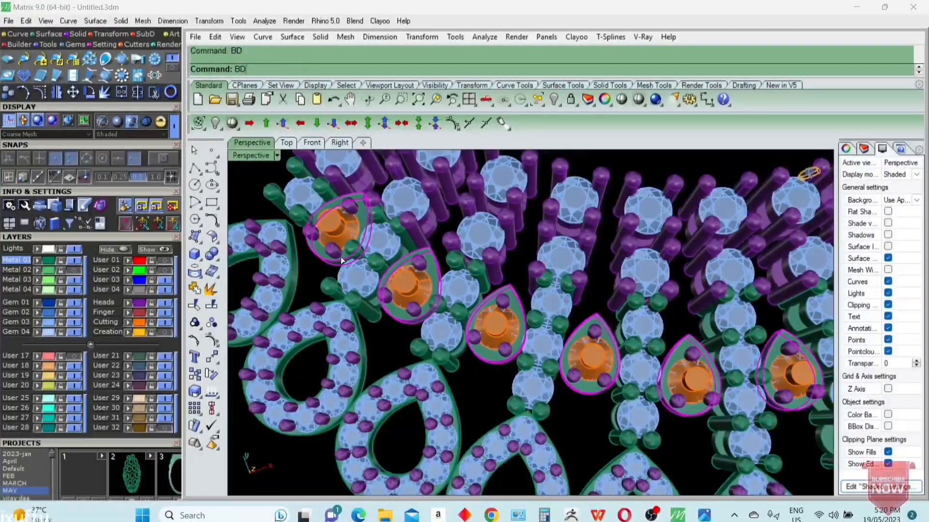
pyautogui.click(496, 329)
pyautogui.rightClick(496, 329)
# Step: Mirror copies of the seven left pear settings with their gems and prongs about the vertical line through origin 0, excluding neighbouring prongs from the selection
pyautogui.scroll(-5, 492, 341)
pyautogui.hotkey('ctrl', 'F1')
pyautogui.scroll(6, 611, 355)
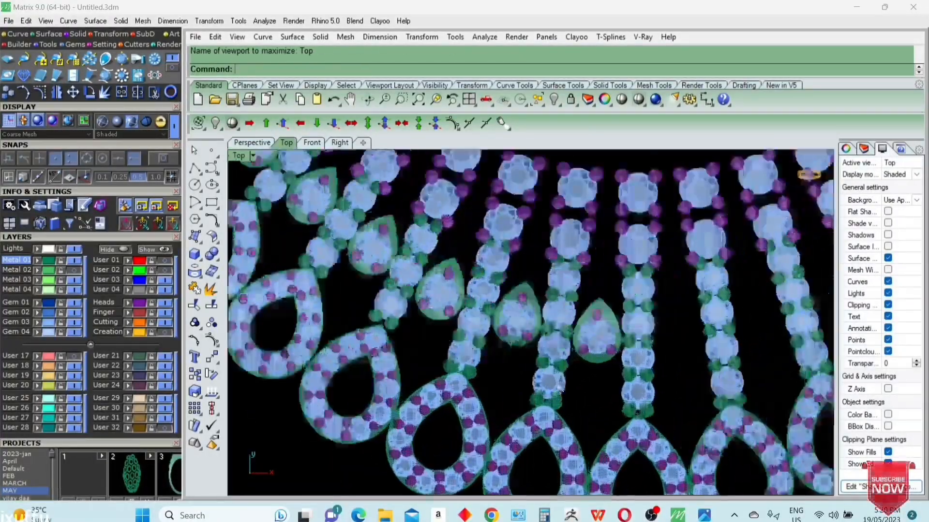
pyautogui.moveTo(524, 305); pyautogui.dragTo(631, 409, button='right')
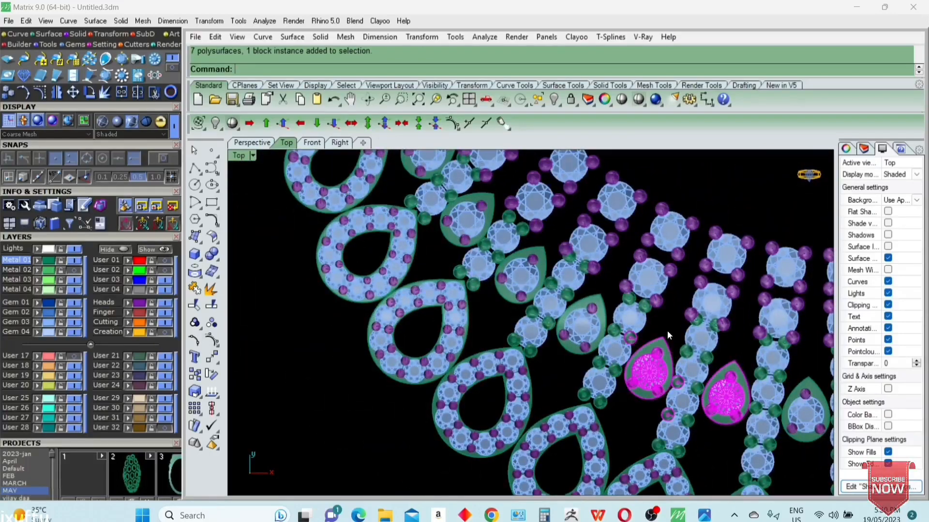
pyautogui.moveTo(580, 324); pyautogui.dragTo(611, 285)
pyautogui.hotkey('ctrl', 'z')
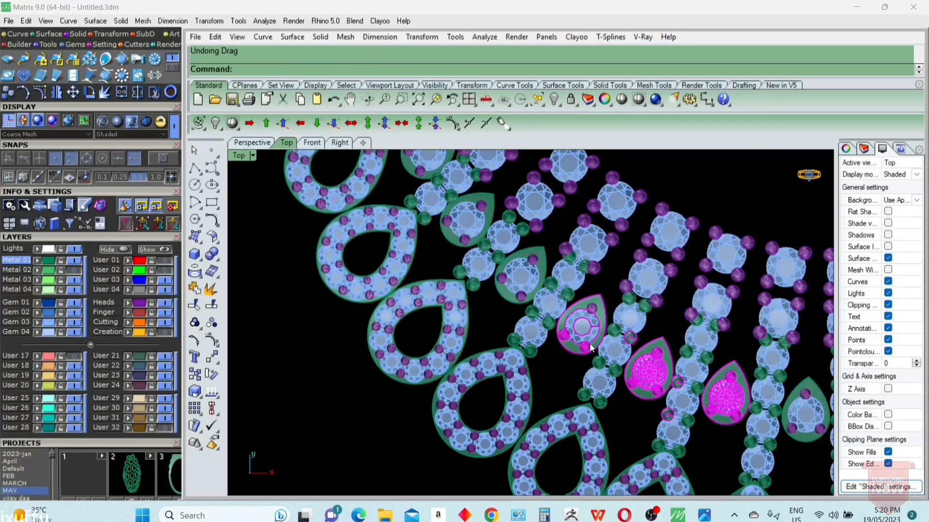
pyautogui.scroll(3, 595, 314)
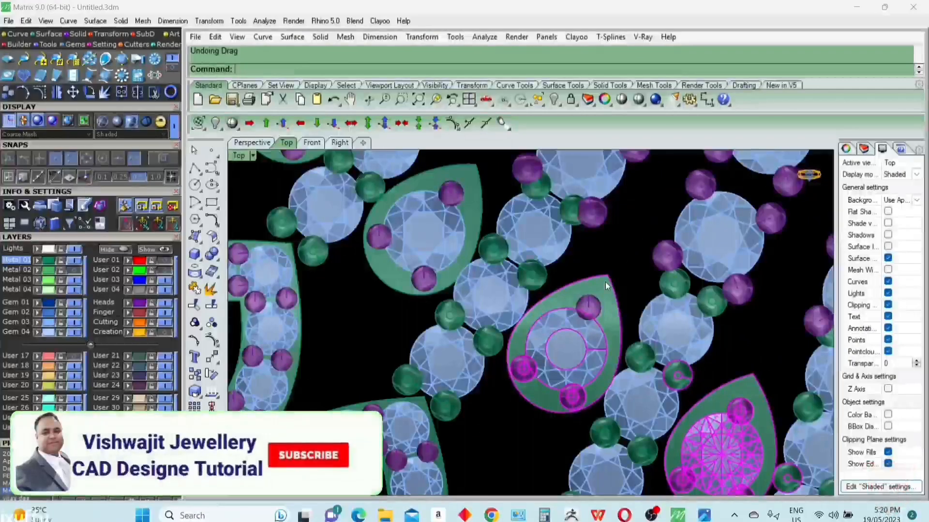
pyautogui.keyDown('ctrl'); pyautogui.click(689, 378); pyautogui.keyUp('ctrl')
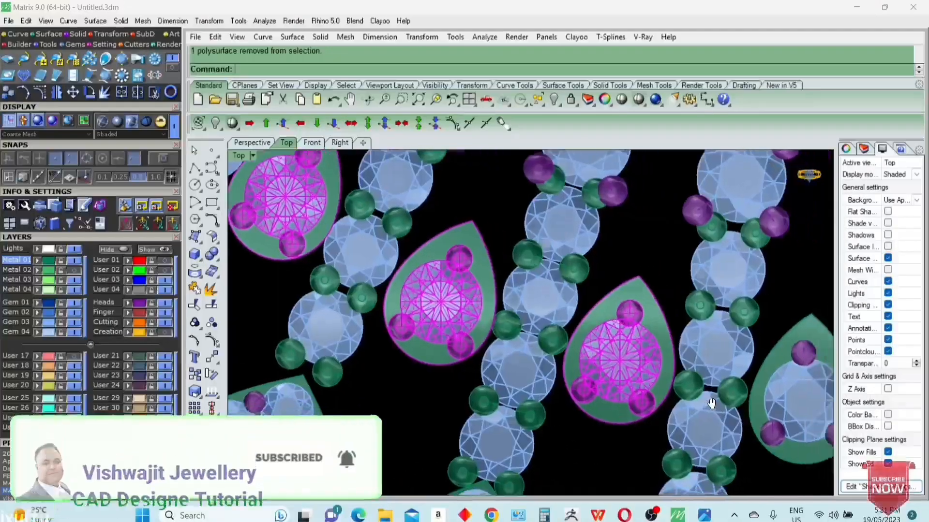
pyautogui.scroll(-10, 562, 374)
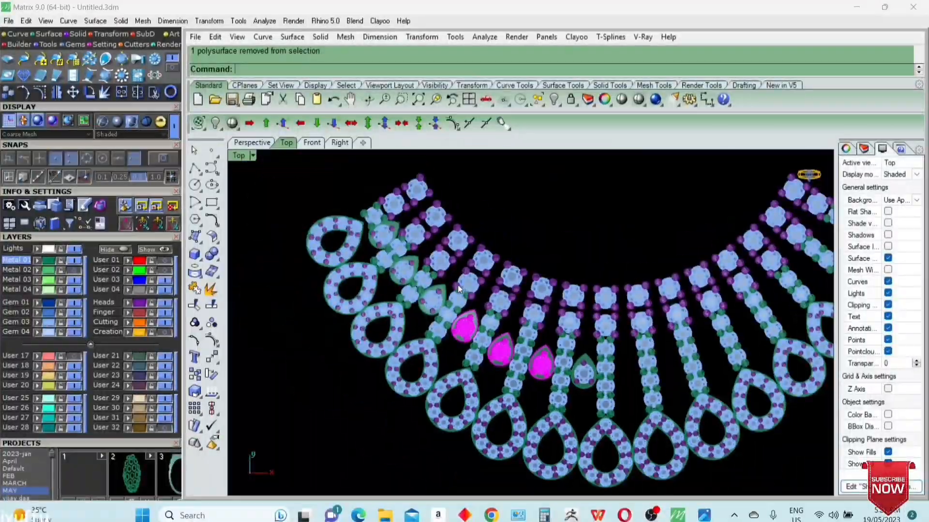
pyautogui.scroll(8, 458, 285)
pyautogui.keyDown('shift'); pyautogui.click(411, 343); pyautogui.keyUp('shift')
pyautogui.scroll(-5, 445, 355)
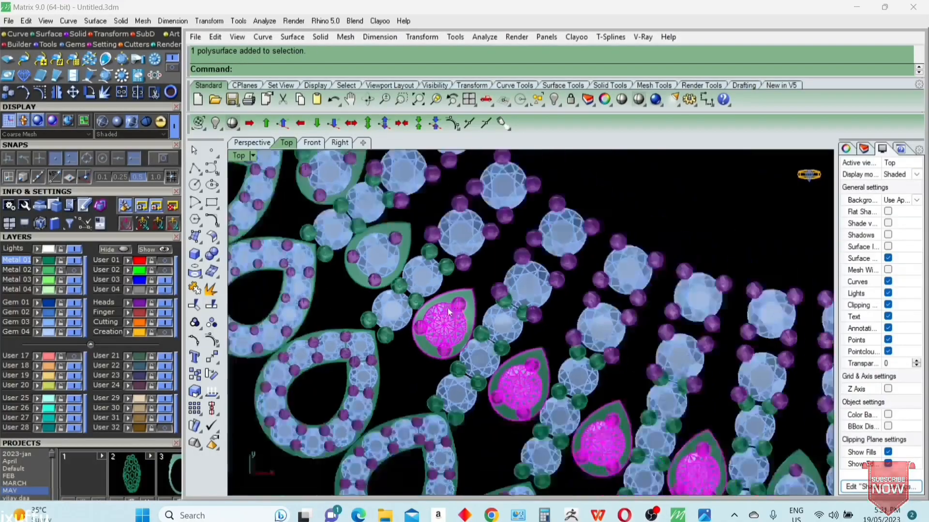
pyautogui.scroll(5, 448, 308)
pyautogui.keyDown('shift'); pyautogui.click(433, 367); pyautogui.keyUp('shift')
pyautogui.scroll(-3, 413, 353)
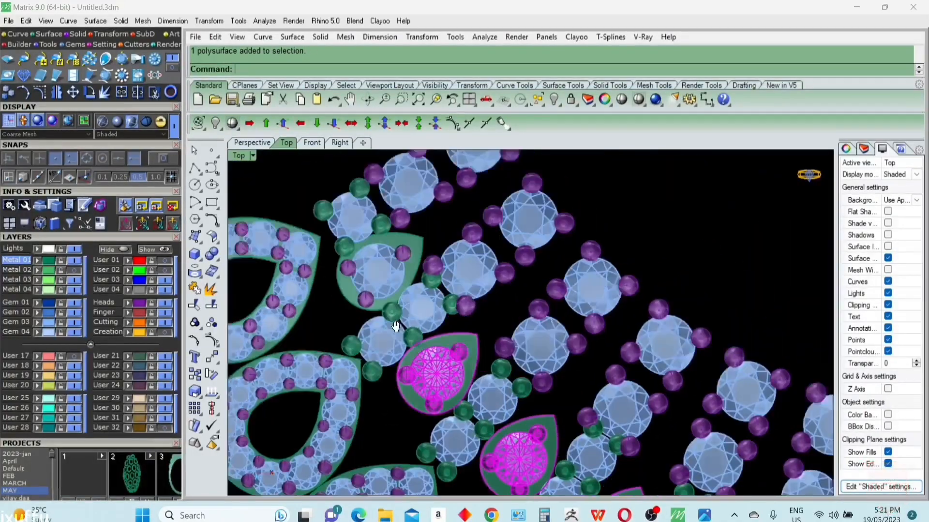
pyautogui.scroll(4, 421, 290)
pyautogui.keyDown('shift'); pyautogui.click(423, 274); pyautogui.keyUp('shift')
pyautogui.scroll(-5, 311, 306)
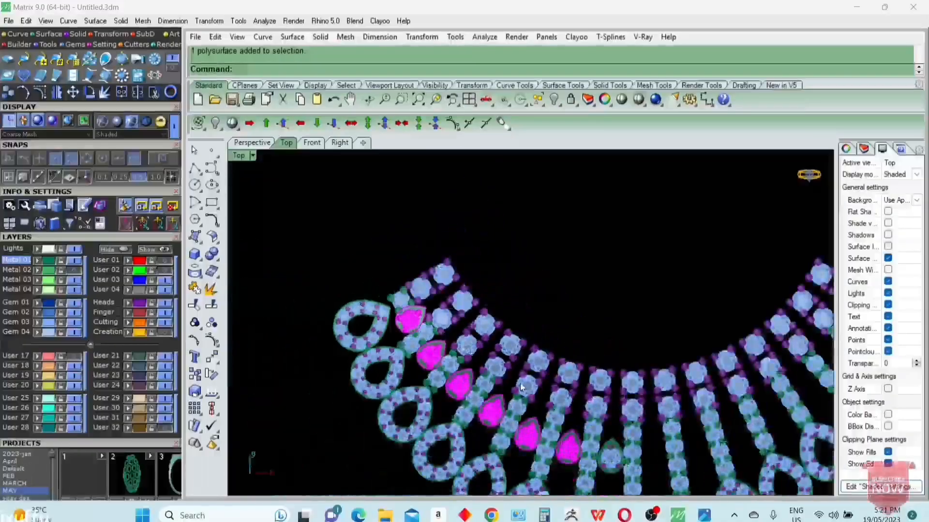
pyautogui.scroll(6, 552, 418)
pyautogui.moveTo(545, 415); pyautogui.dragTo(527, 336)
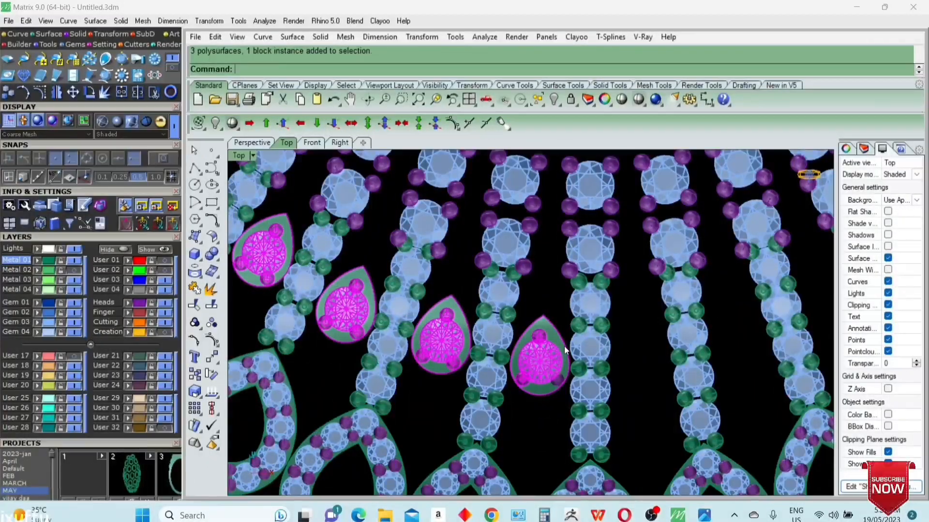
pyautogui.write('mi')
pyautogui.press('Return')
pyautogui.write('0')
pyautogui.press('Return')
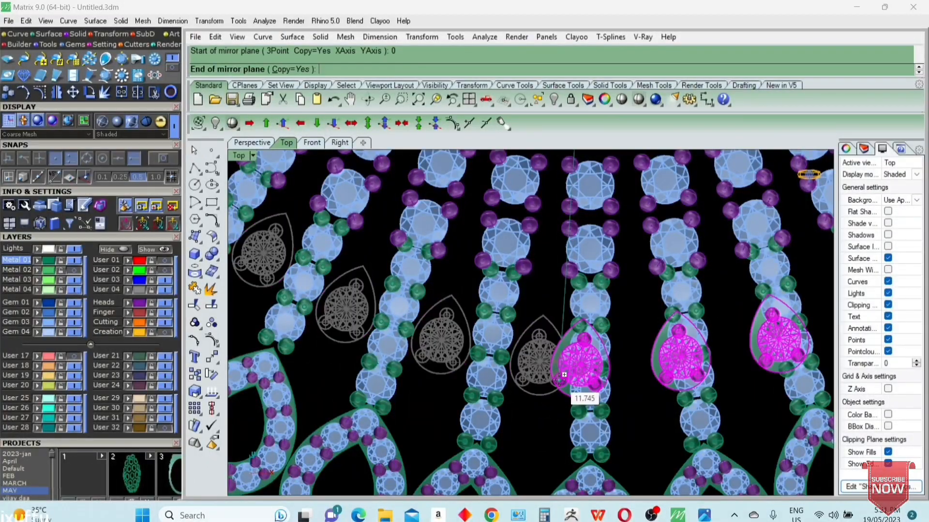
pyautogui.click(574, 387)
pyautogui.press('Escape')
# Step: Fit the whole necklace in the Top view and turn on layer User 32 to show the reference photo
pyautogui.scroll(-8, 625, 372)
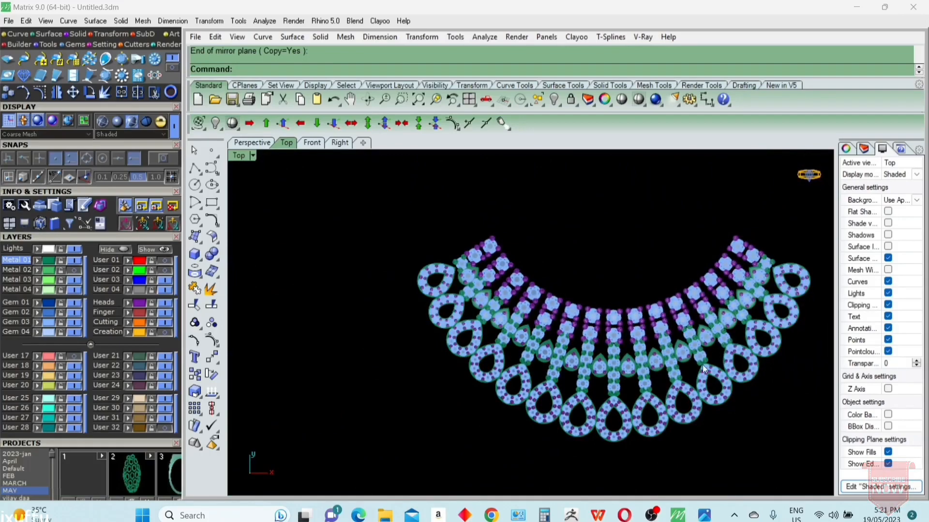
pyautogui.scroll(5, 702, 369)
pyautogui.scroll(-1, 747, 291)
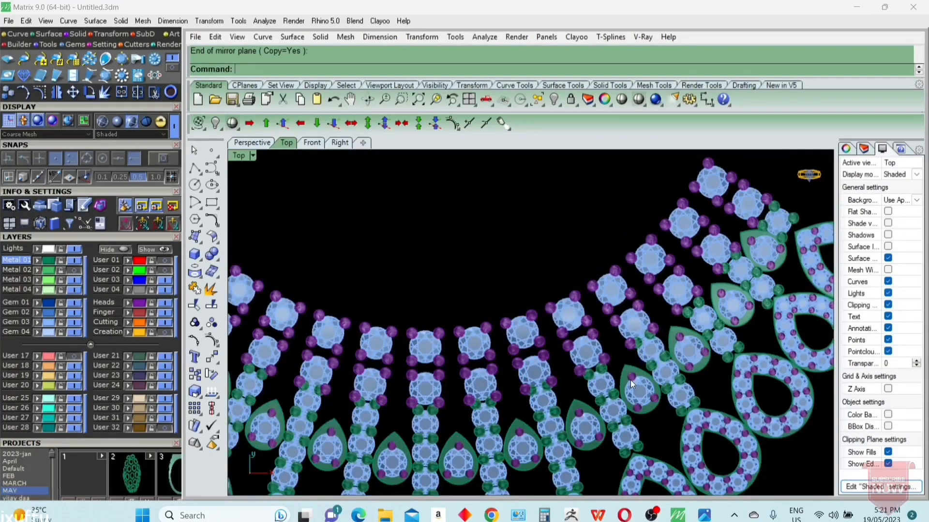
pyautogui.scroll(-6, 630, 380)
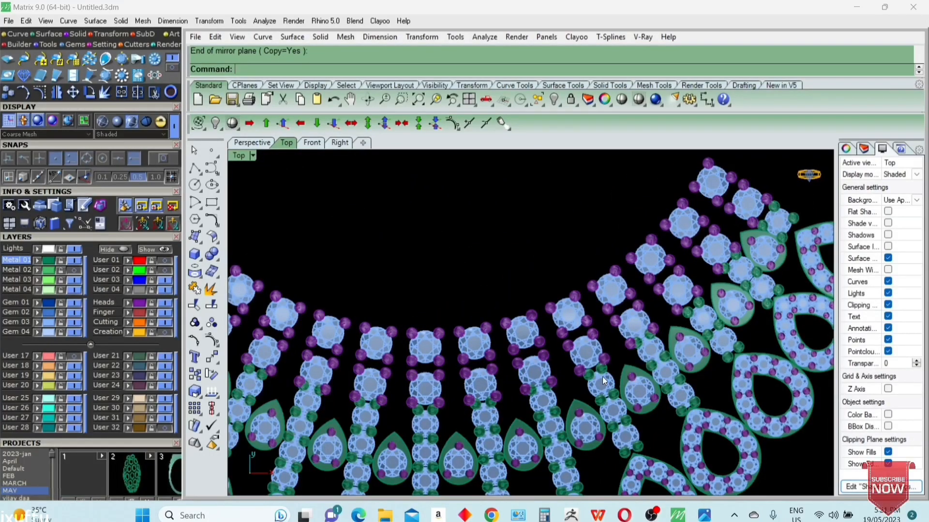
pyautogui.hotkey('ctrl', 'a')
pyautogui.write('zsa')
pyautogui.press('Return')
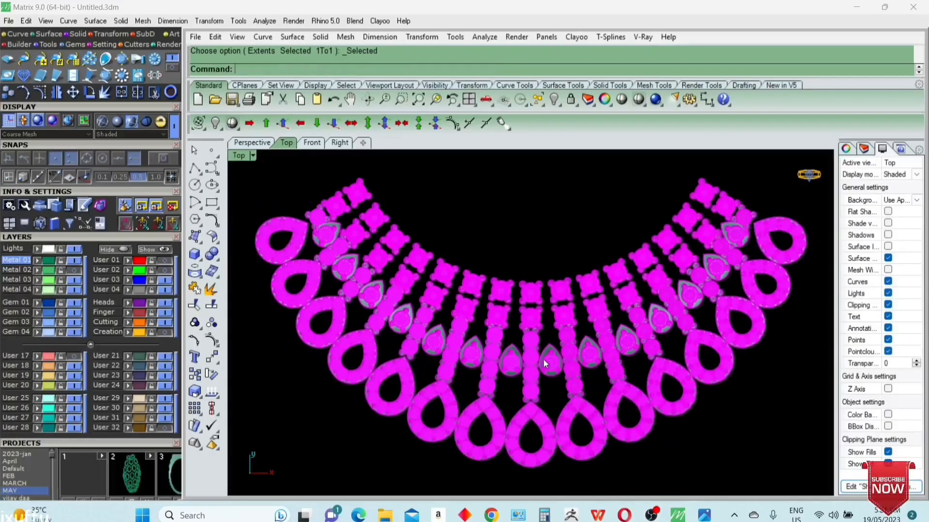
pyautogui.press('Escape')
pyautogui.click(165, 427)
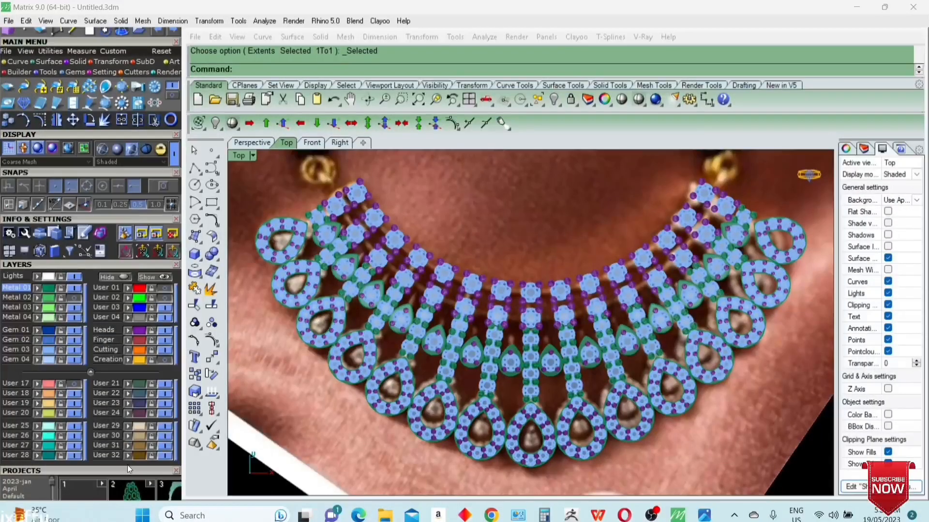
# Step: Load a 2.4 mm round diamond and move it into the opening of the central pear setting
pyautogui.scroll(-8, 127, 465)
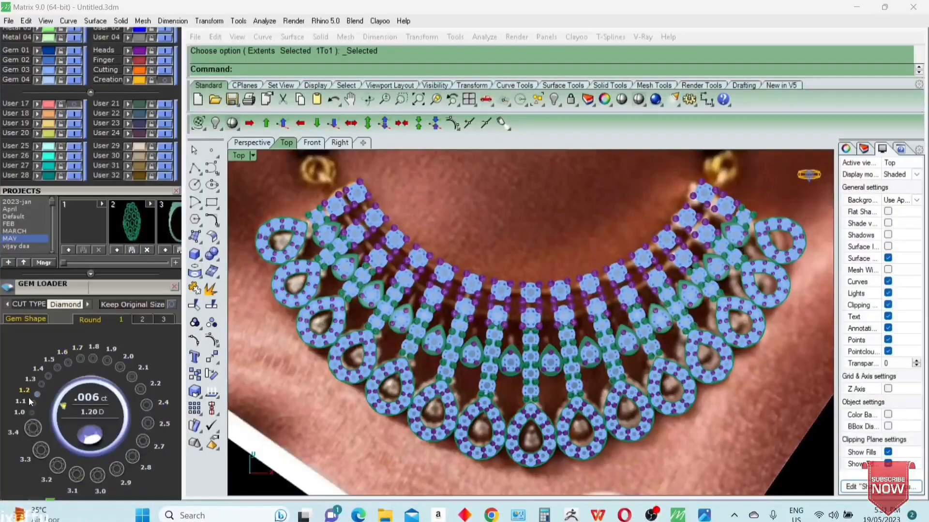
pyautogui.click(146, 404)
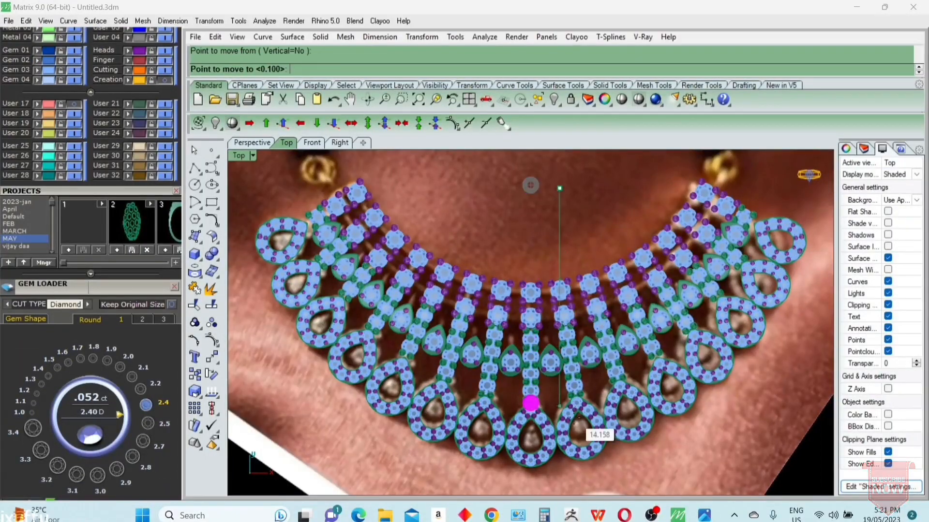
pyautogui.scroll(5, 514, 452)
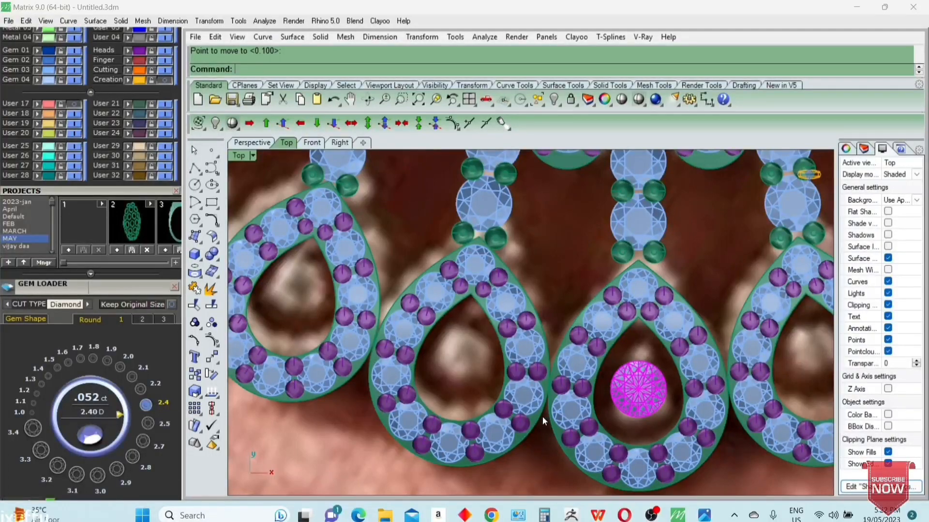
# Step: Create area centroid points for the three pear-shaped bodies just left of the central one, and turn off layer User 32
pyautogui.write('Ac')
pyautogui.press('Return')
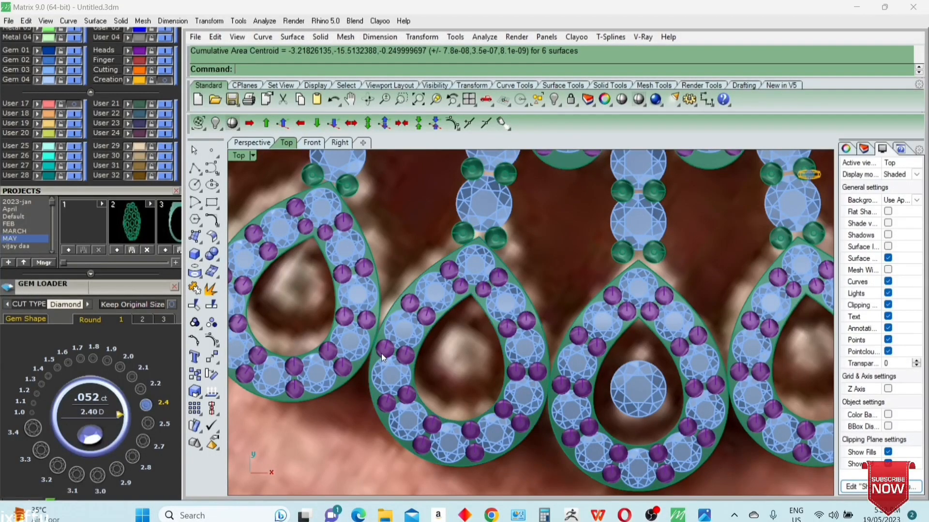
pyautogui.click(165, 176)
pyautogui.rightClick(341, 389)
pyautogui.moveTo(293, 277); pyautogui.dragTo(405, 336, button='right')
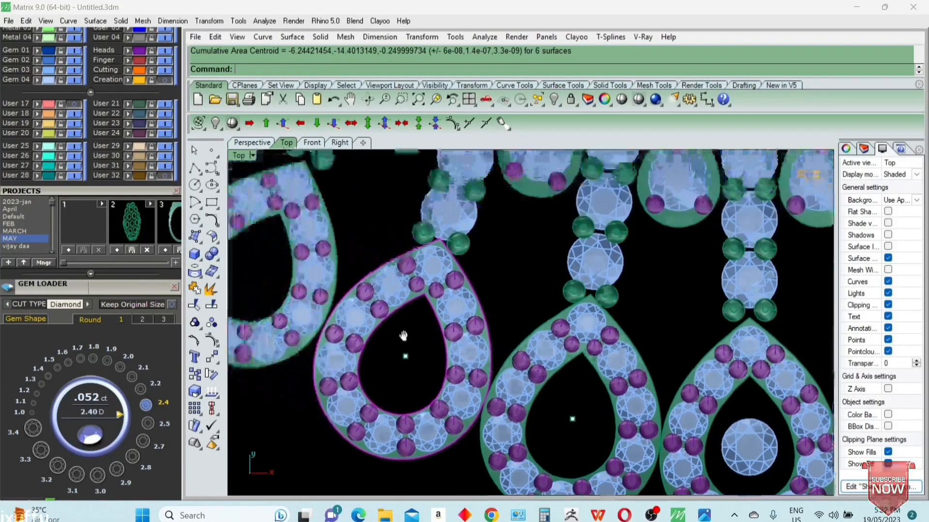
pyautogui.click(300, 354)
pyautogui.rightClick(300, 353)
pyautogui.moveTo(605, 412); pyautogui.dragTo(486, 307, button='right')
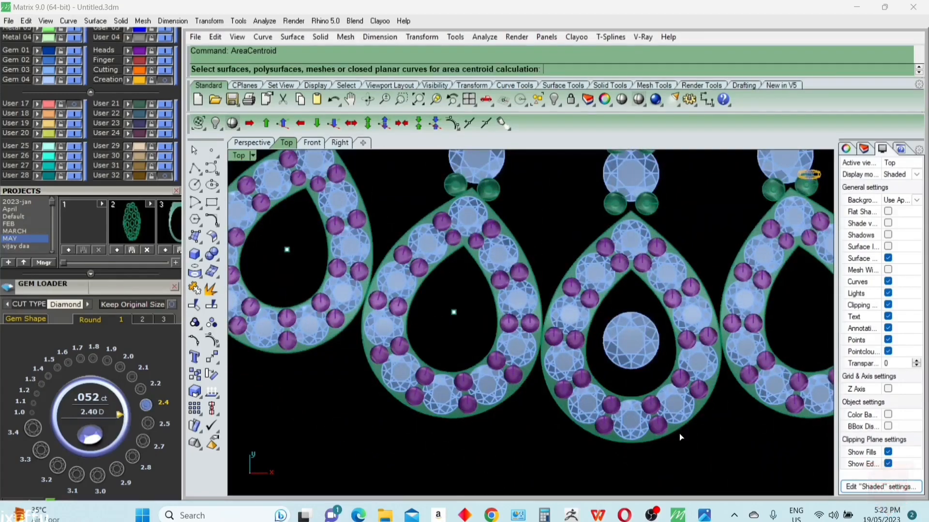
# Step: Create area centroid points for the central pear-shaped body and the fourth one to its left
pyautogui.click(679, 433)
pyautogui.rightClick(679, 433)
pyautogui.moveTo(617, 382); pyautogui.dragTo(655, 301)
pyautogui.moveTo(447, 321); pyautogui.dragTo(822, 471, button='right')
pyautogui.scroll(2, 387, 292)
pyautogui.click(389, 293)
pyautogui.rightClick(396, 318)
pyautogui.scroll(-5, 411, 349)
pyautogui.scroll(6, 314, 222)
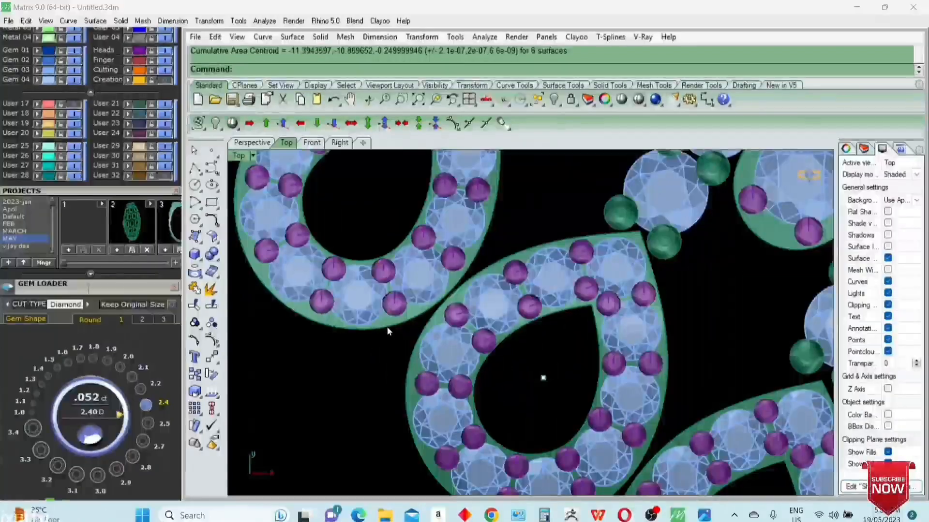
# Step: Create area centroid points for the three outermost pear-shaped bodies on the necklace's left half
pyautogui.click(388, 328)
pyautogui.rightClick(388, 328)
pyautogui.scroll(-7, 396, 339)
pyautogui.scroll(7, 343, 331)
pyautogui.click(380, 347)
pyautogui.rightClick(380, 349)
pyautogui.scroll(-5, 384, 370)
pyautogui.scroll(6, 360, 303)
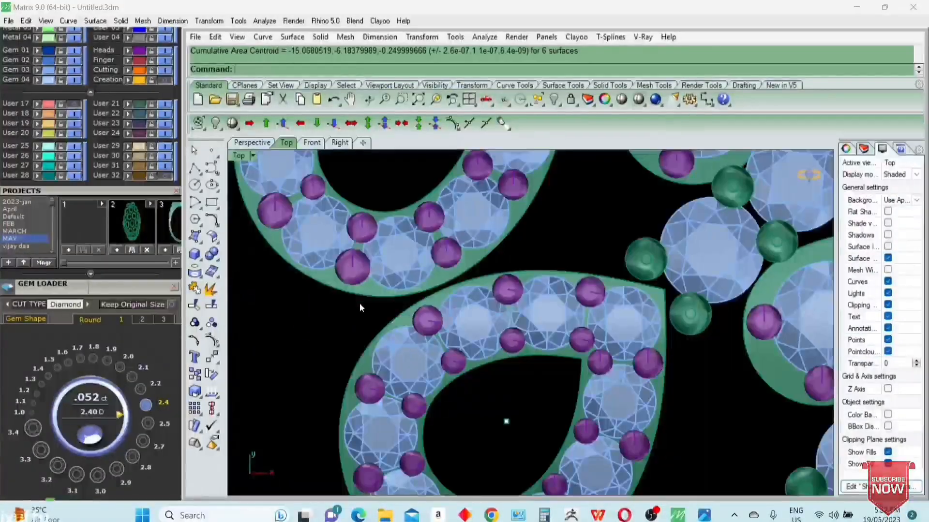
pyautogui.click(359, 293)
pyautogui.scroll(-6, 364, 342)
pyautogui.rightClick(364, 345)
# Step: Move the 2.4 mm gem straight down from the central pear opening to just below that setting
pyautogui.moveTo(483, 377); pyautogui.dragTo(310, 300, button='right')
pyautogui.scroll(-6, 531, 385)
pyautogui.scroll(6, 531, 385)
pyautogui.click(496, 330)
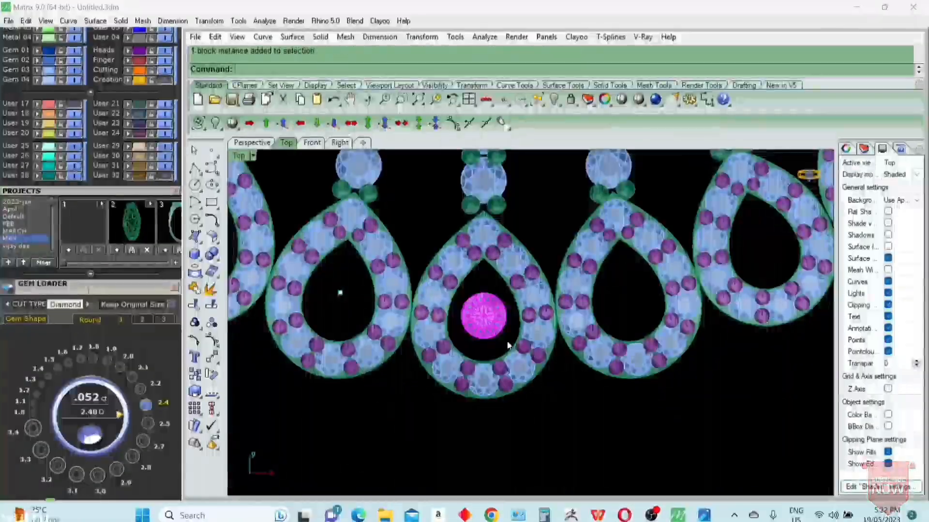
pyautogui.moveTo(508, 346); pyautogui.dragTo(539, 289, button='right')
pyautogui.write('m')
pyautogui.press('Return')
pyautogui.click(605, 261)
pyautogui.click(605, 367)
pyautogui.scroll(13, 527, 371)
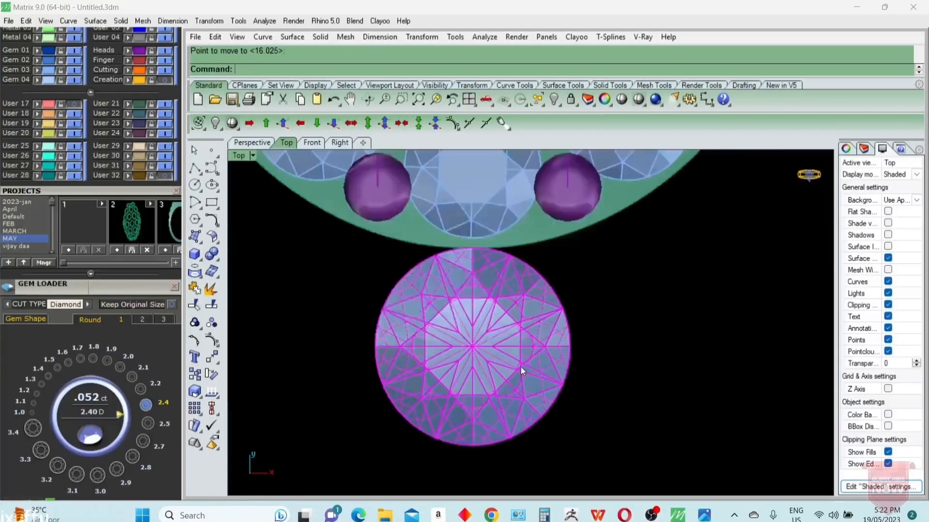
# Step: Copy the gem by its centre onto the centroid points of the central pear and the first pear to its left
pyautogui.write('c')
pyautogui.press('Return')
pyautogui.scroll(13, 476, 349)
pyautogui.click(459, 333)
pyautogui.scroll(-18, 488, 393)
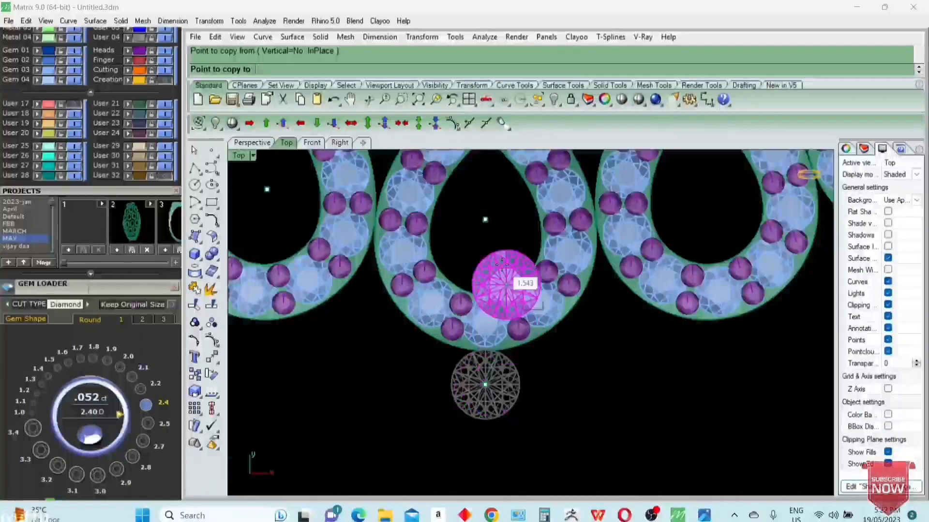
pyautogui.click(266, 192)
pyautogui.scroll(-2, 397, 317)
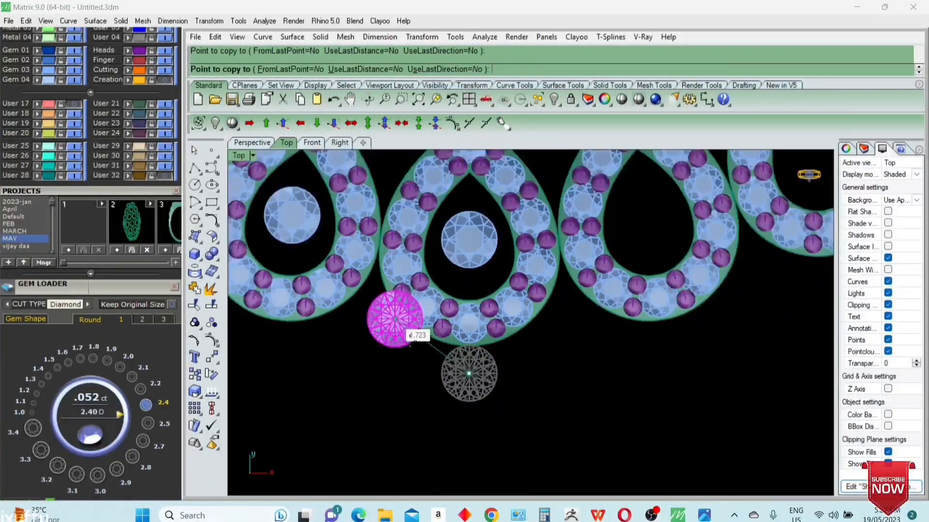
# Step: Place further gem copies on the centroid points of the second, third and fourth pears left of centre
pyautogui.moveTo(361, 320); pyautogui.dragTo(541, 429, button='right')
pyautogui.moveTo(378, 340); pyautogui.dragTo(487, 408, button='right')
pyautogui.scroll(6, 415, 371)
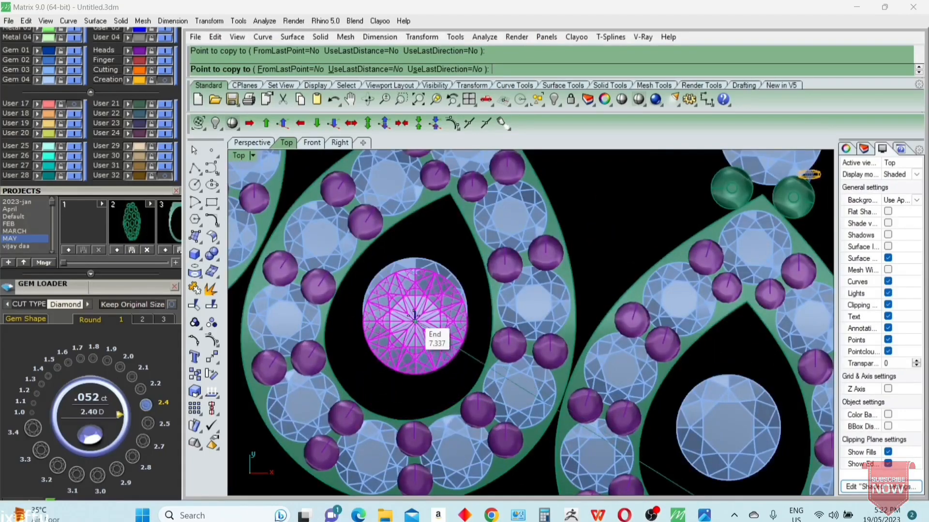
pyautogui.scroll(-6, 449, 329)
pyautogui.scroll(5, 360, 329)
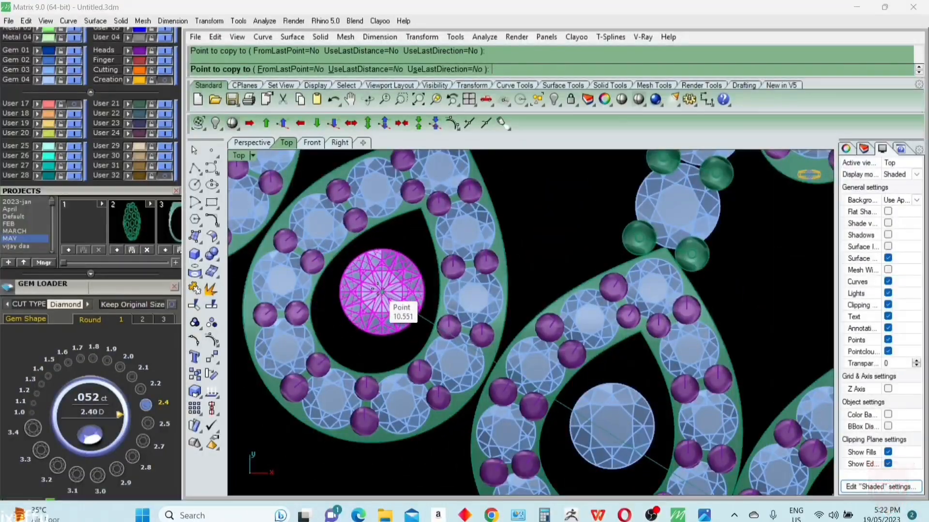
pyautogui.scroll(-7, 448, 341)
pyautogui.scroll(7, 344, 261)
pyautogui.click(338, 280)
pyautogui.scroll(-7, 446, 351)
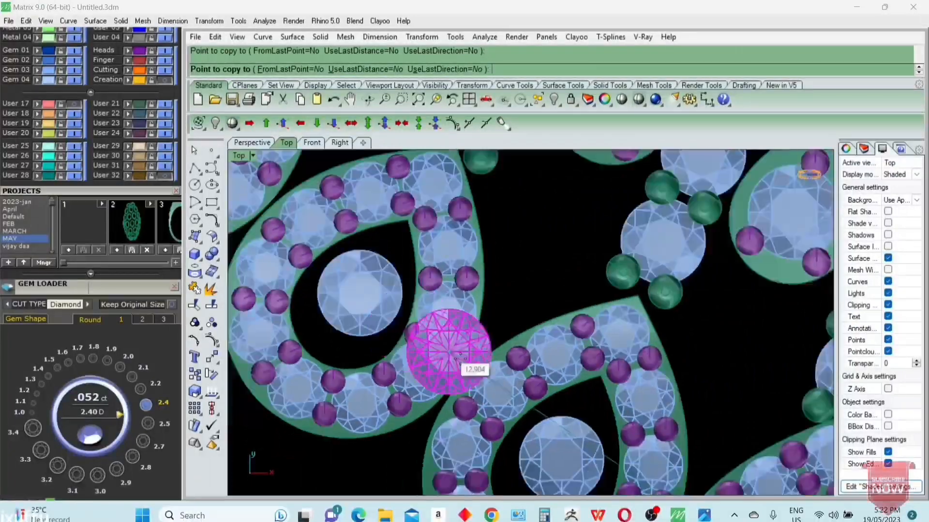
# Step: Place gem copies on the three outermost left pear centroids and delete the source gem below the central pear
pyautogui.scroll(6, 375, 261)
pyautogui.scroll(-5, 325, 233)
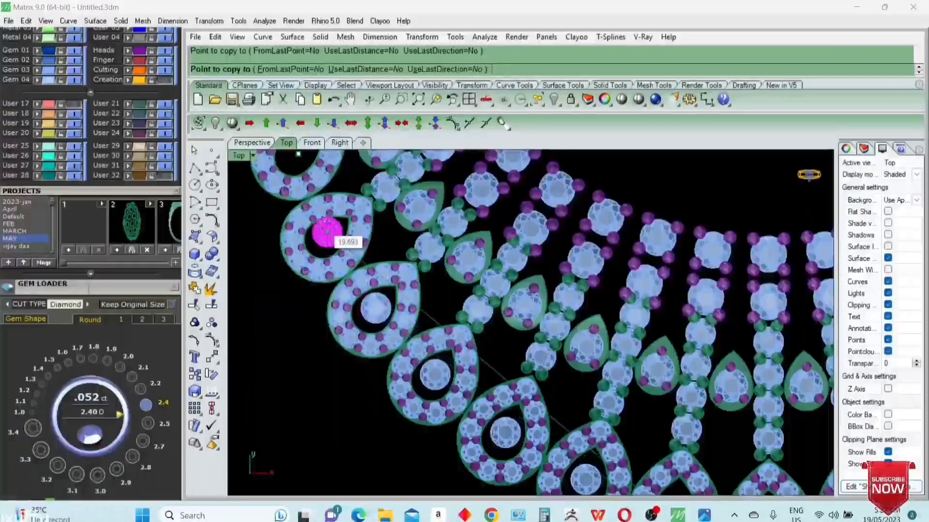
pyautogui.scroll(5, 322, 261)
pyautogui.scroll(-5, 321, 259)
pyautogui.scroll(7, 363, 279)
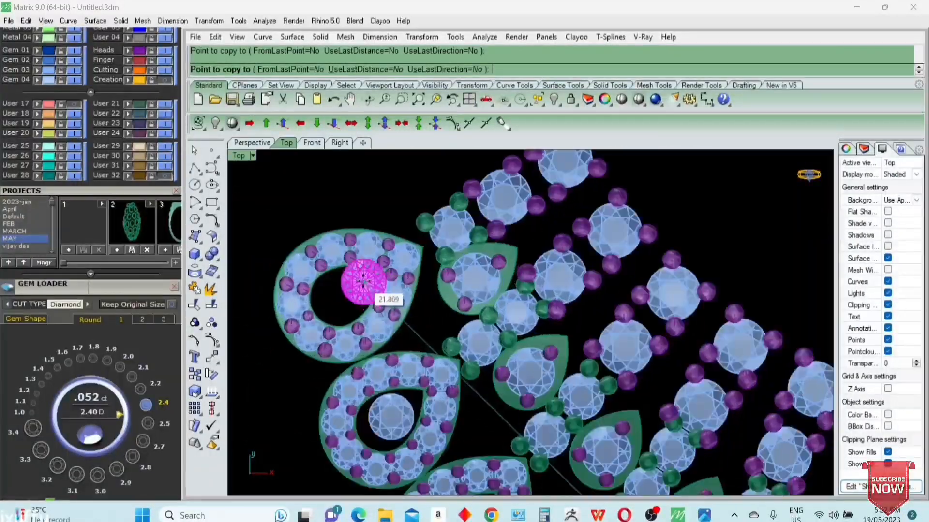
pyautogui.click(331, 309)
pyautogui.scroll(-9, 368, 300)
pyautogui.rightClick(369, 302)
pyautogui.scroll(6, 477, 402)
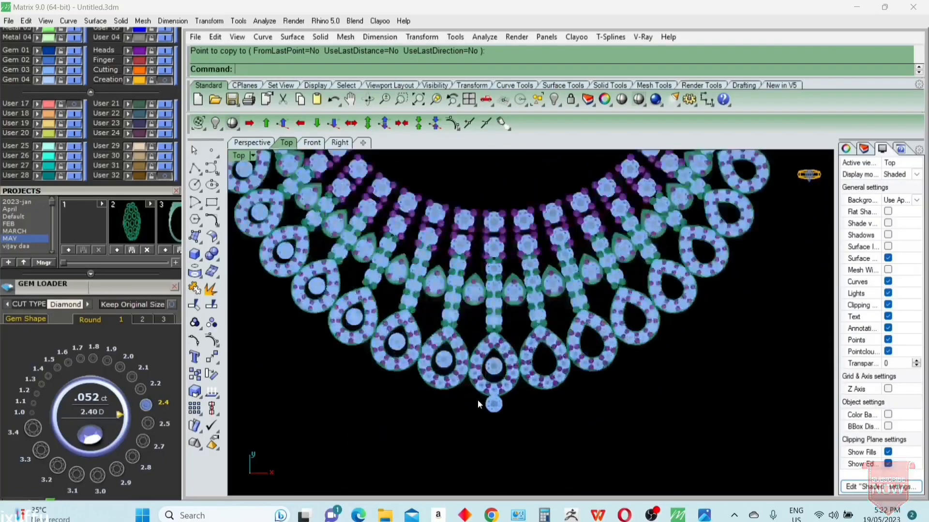
pyautogui.press('F4')
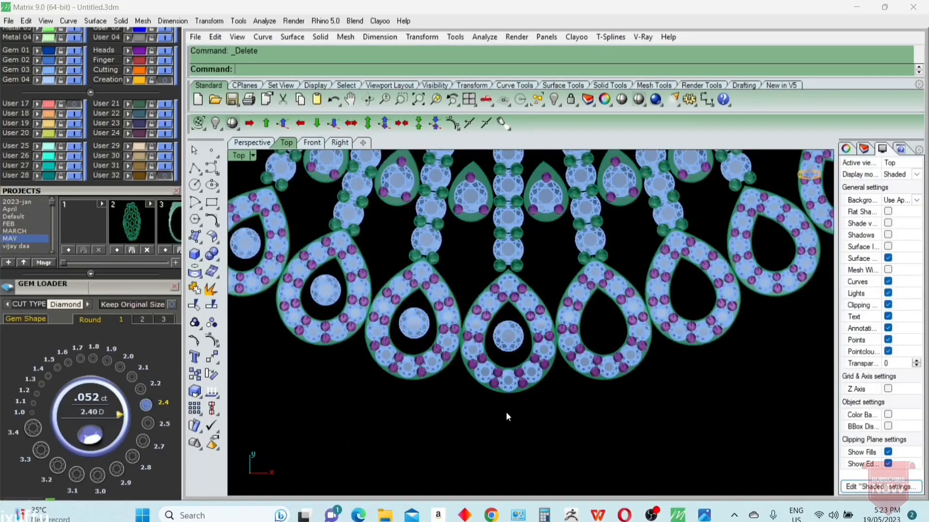
# Step: Build a head on the central pear's 2.4 mm gem with Head Builder, using the Prongs3YInverted style and a rails count of 1
pyautogui.scroll(5, 531, 363)
pyautogui.click(506, 326)
pyautogui.scroll(-5, 506, 326)
pyautogui.scroll(5, 508, 352)
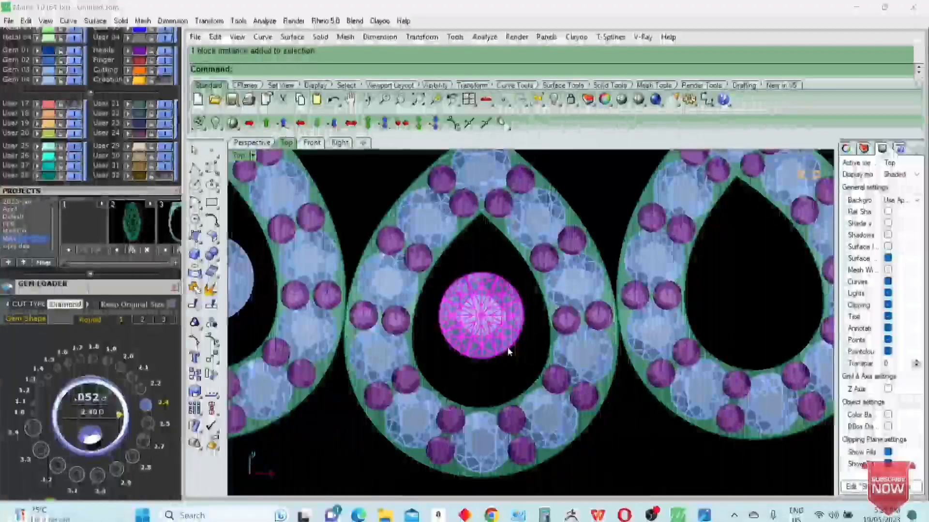
pyautogui.press('F6')
pyautogui.click(535, 315)
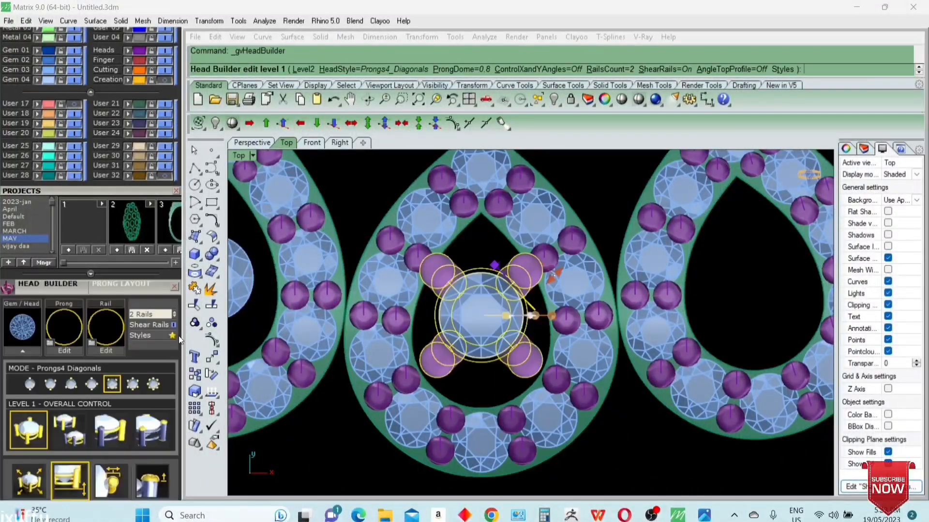
pyautogui.click(71, 385)
pyautogui.click(604, 69)
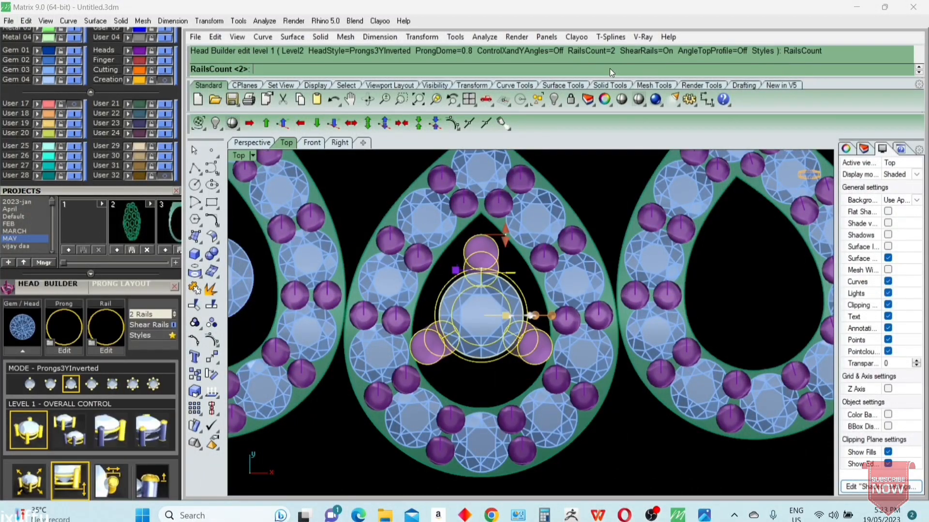
pyautogui.write('1')
pyautogui.press('Return')
# Step: Adjust the three-prong head's angle and raise its rail in the Front view
pyautogui.click(259, 145)
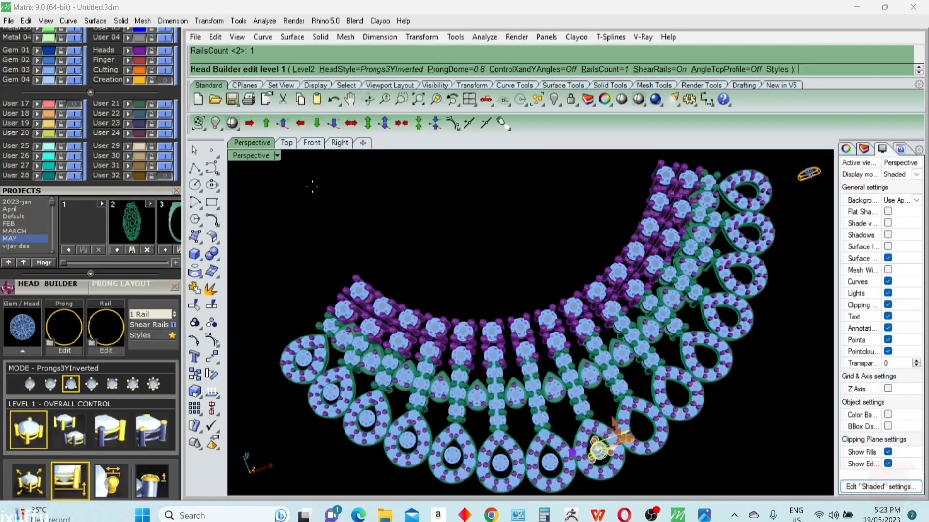
pyautogui.click(312, 142)
pyautogui.scroll(5, 496, 328)
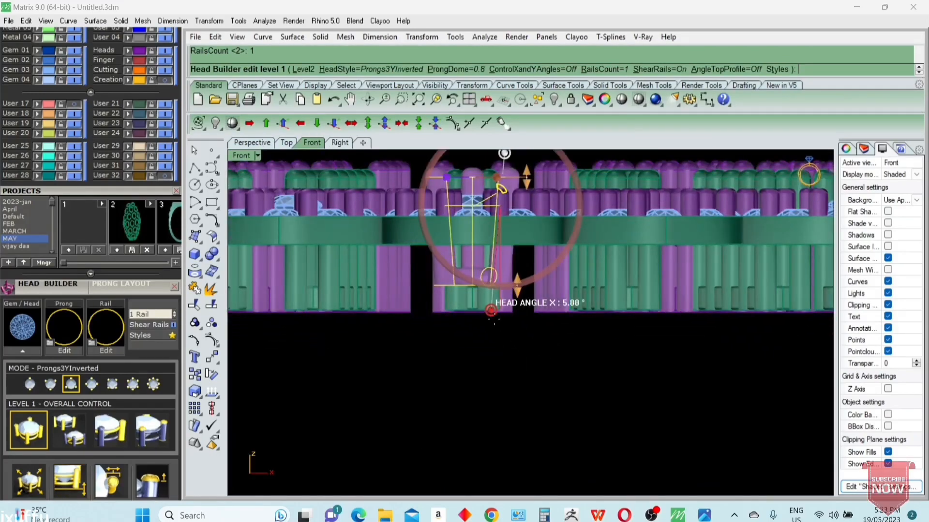
pyautogui.moveTo(493, 319); pyautogui.dragTo(499, 318)
pyautogui.moveTo(528, 308); pyautogui.dragTo(518, 325, button='right')
pyautogui.scroll(4, 518, 325)
pyautogui.moveTo(498, 292); pyautogui.dragTo(497, 225)
pyautogui.scroll(-2, 510, 238)
pyautogui.click(252, 143)
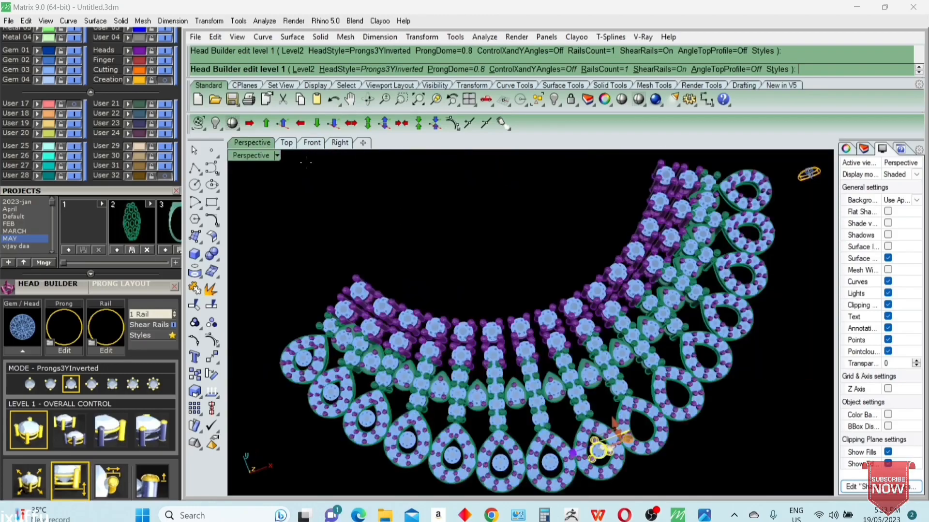
# Step: Adjust the head's prong size and set the prong nudge to 0.15 mm
pyautogui.scroll(6, 498, 425)
pyautogui.moveTo(498, 425); pyautogui.dragTo(522, 397, button='right')
pyautogui.scroll(3, 429, 265)
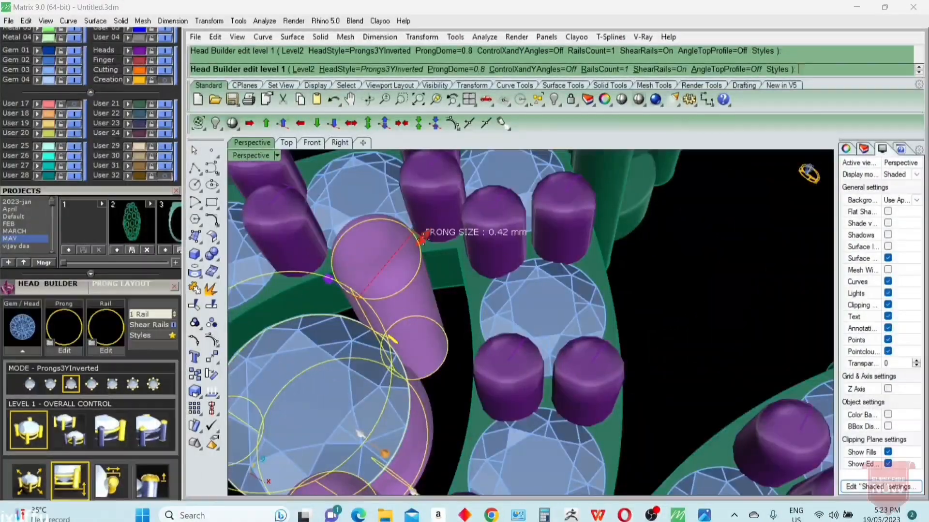
pyautogui.scroll(-4, 139, 291)
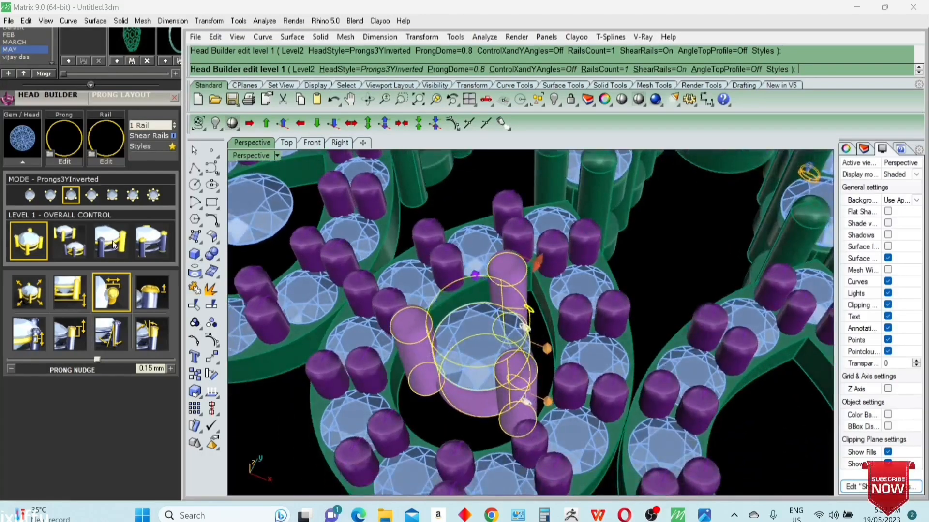
# Step: Switch the head to level 3 prong control and replace the round rail profile with a square profile with one cut corner
pyautogui.click(112, 241)
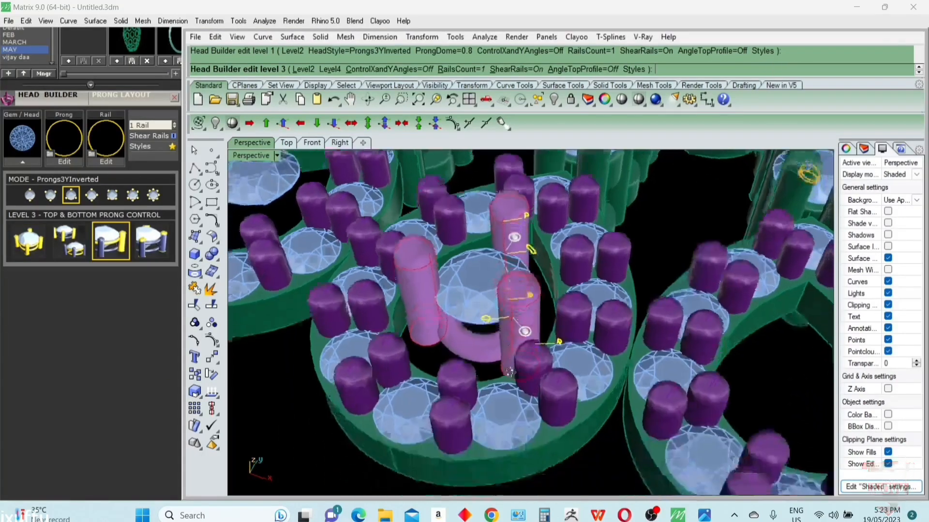
pyautogui.moveTo(509, 372); pyautogui.dragTo(506, 351, button='right')
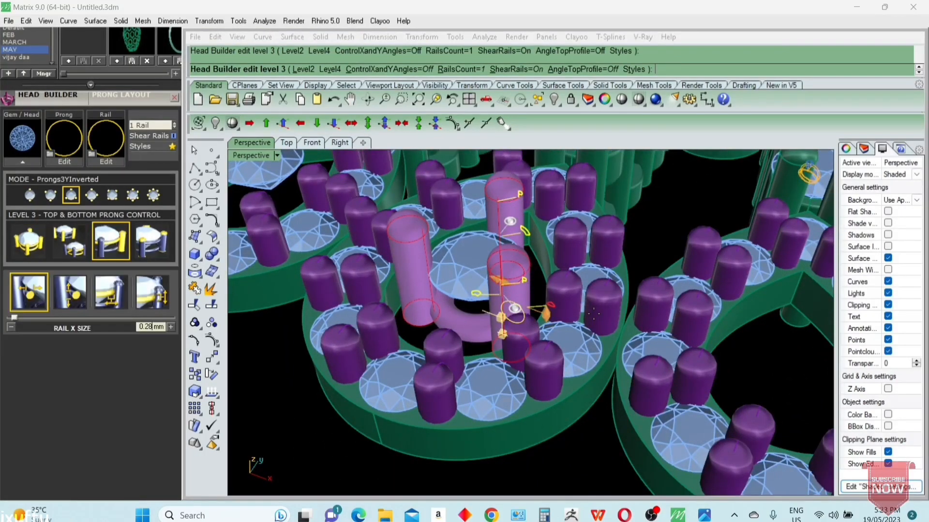
pyautogui.click(106, 139)
pyautogui.doubleClick(274, 307)
pyautogui.moveTo(575, 425); pyautogui.dragTo(572, 406, button='right')
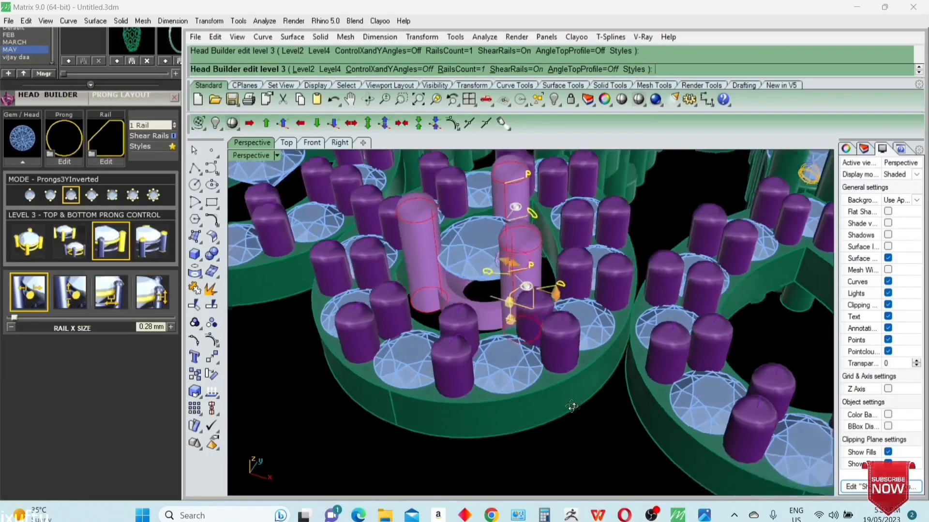
pyautogui.scroll(6, 578, 338)
pyautogui.moveTo(578, 338)
pyautogui.mouseDown(button='right')
pyautogui.moveTo(582, 322)
pyautogui.moveTo(580, 336)
pyautogui.mouseUp(button='right')
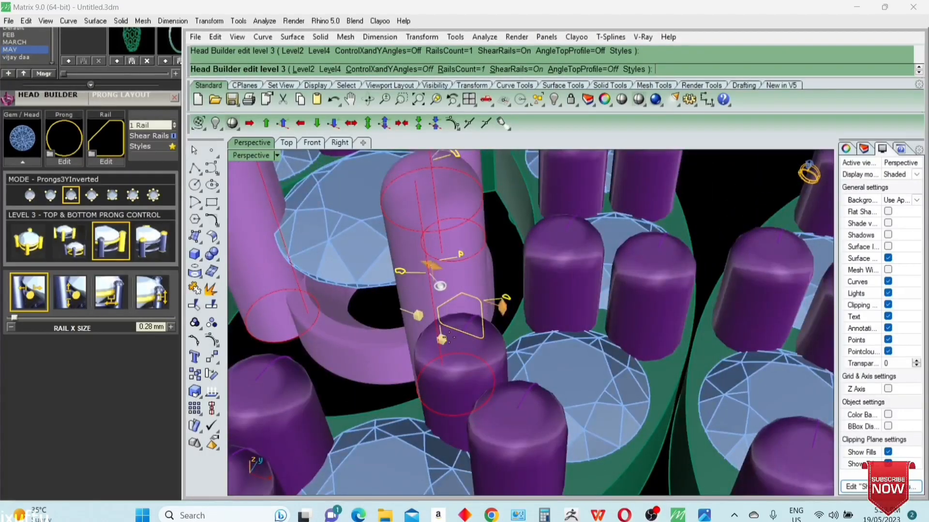
# Step: Set the rail's X offset to 0 mm and its Y size to 0.55 mm
pyautogui.click(150, 328)
pyautogui.write('0')
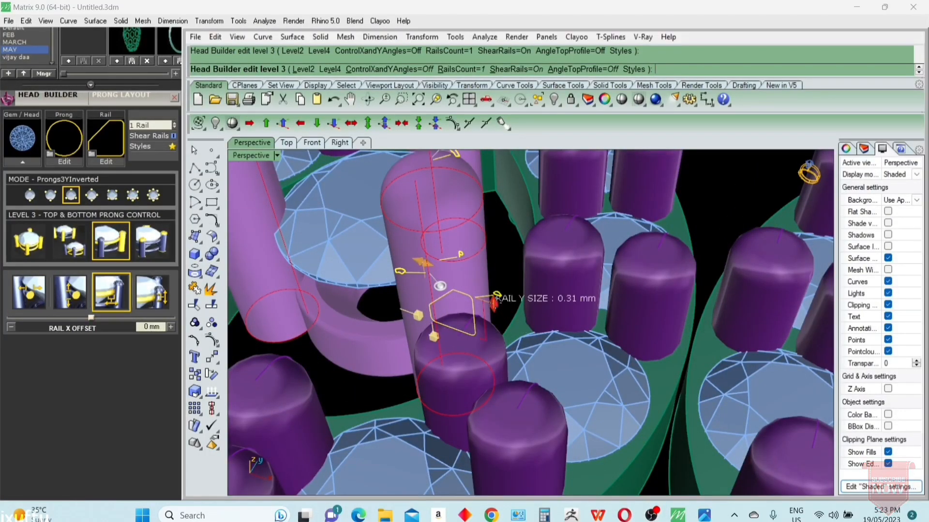
pyautogui.moveTo(499, 270); pyautogui.dragTo(490, 215, button='right')
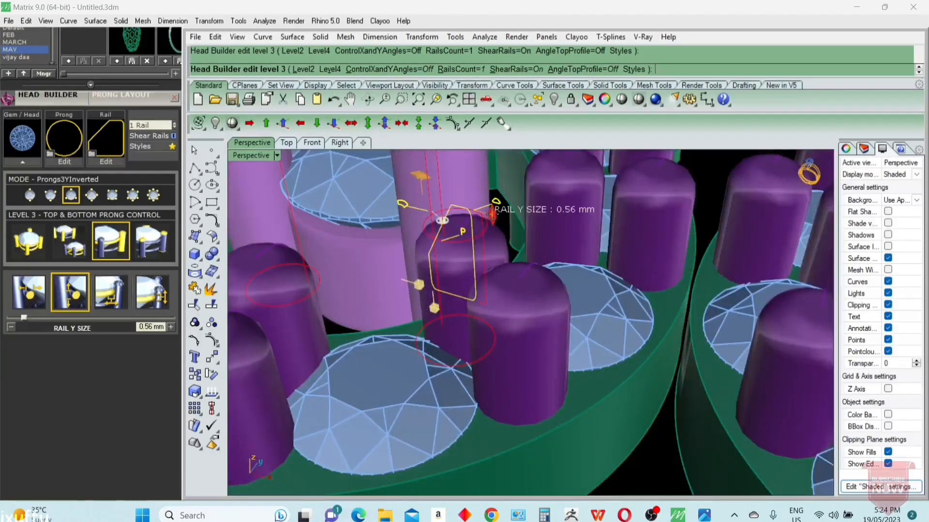
pyautogui.click(149, 326)
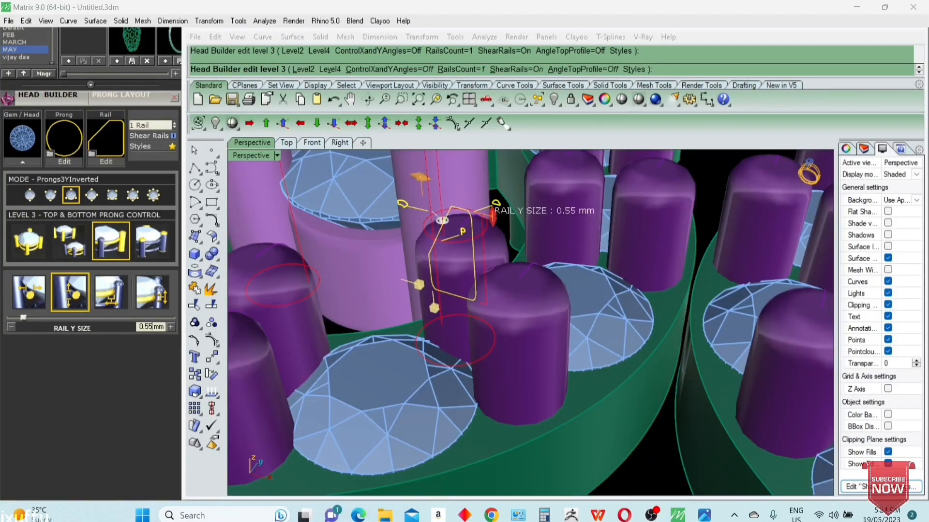
pyautogui.moveTo(513, 270)
pyautogui.mouseDown(button='right')
pyautogui.moveTo(503, 252)
pyautogui.moveTo(527, 266)
pyautogui.mouseUp(button='right')
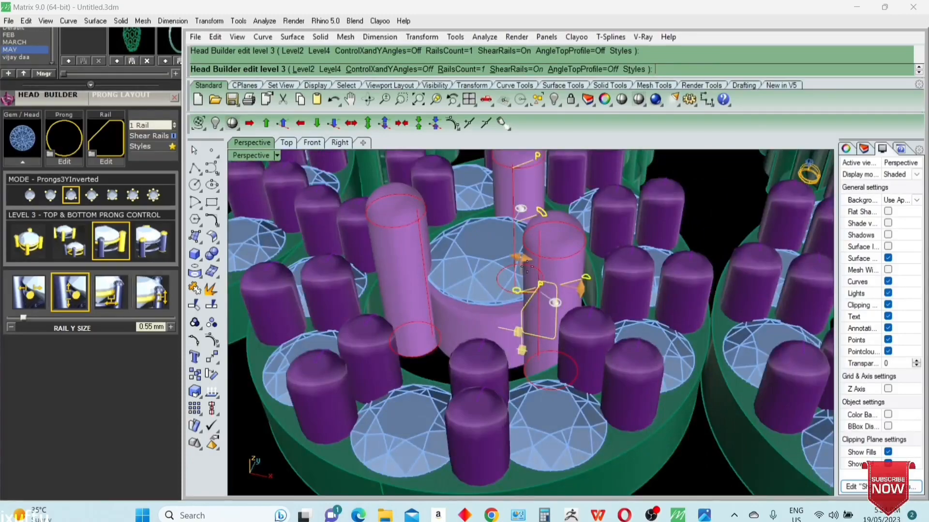
# Step: Set the head's rail X size to 0.3 mm and finish the three-prong head
pyautogui.click(149, 326)
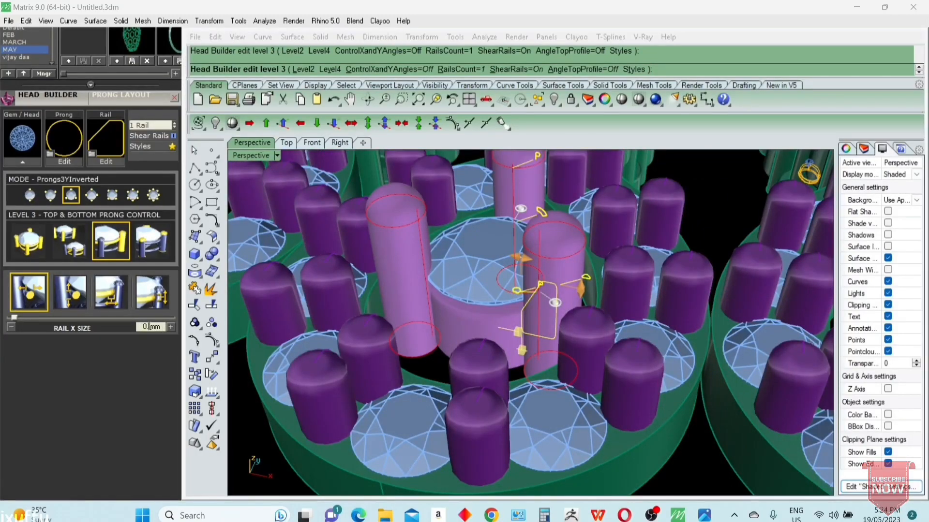
pyautogui.moveTo(556, 290); pyautogui.dragTo(439, 316, button='right')
pyautogui.scroll(-3, 676, 376)
pyautogui.hotkey('ctrl', 'alt', 'e')
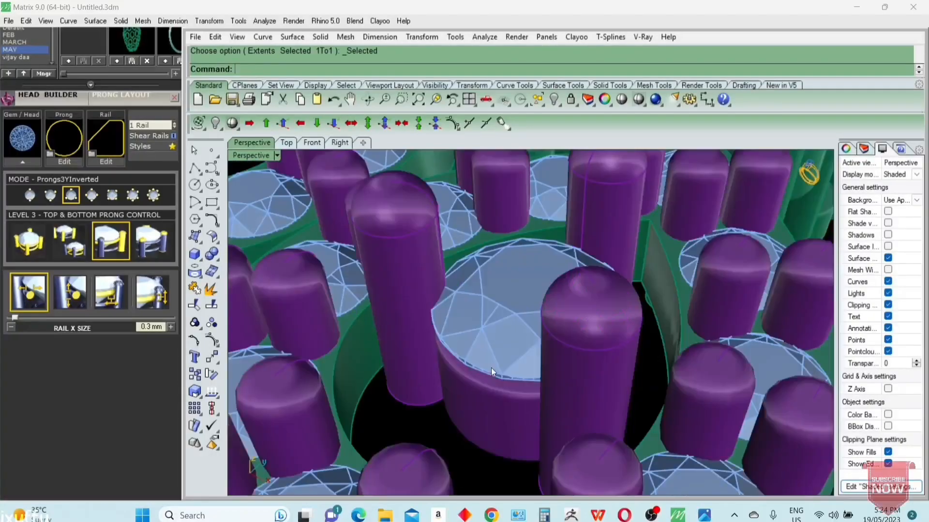
# Step: Select the seven loose centre gems to one side of the middle pear and match their attributes to the finished three-prong head's gem
pyautogui.moveTo(561, 289); pyautogui.dragTo(553, 420, button='right')
pyautogui.scroll(-5, 522, 396)
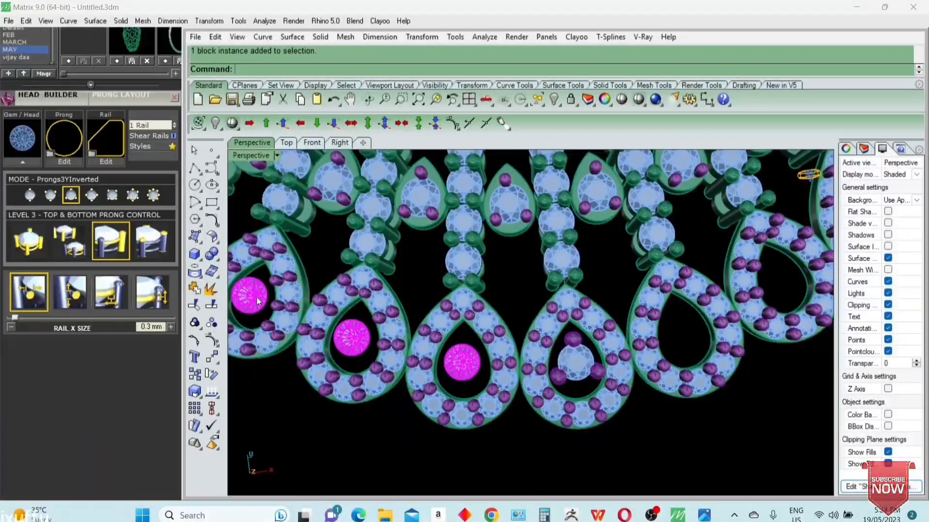
pyautogui.moveTo(256, 297); pyautogui.dragTo(411, 309, button='right')
pyautogui.moveTo(338, 239); pyautogui.dragTo(350, 266, button='right')
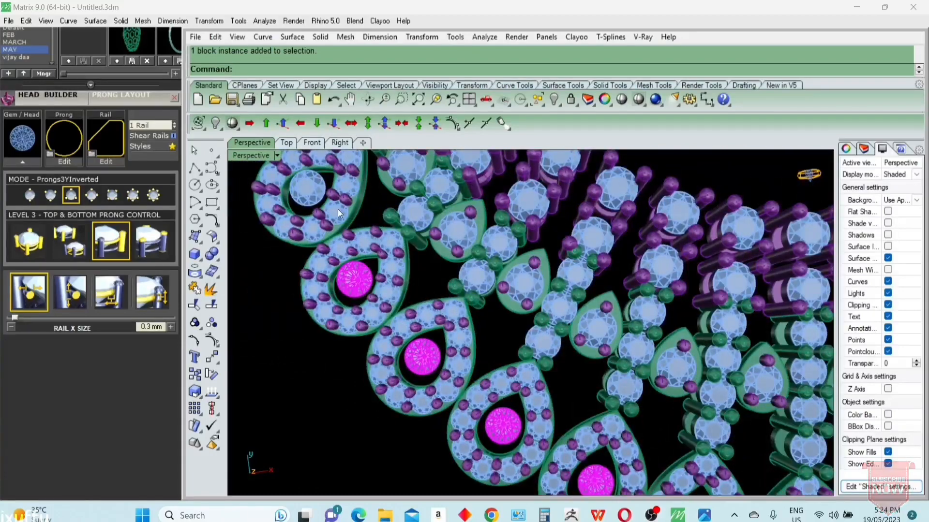
pyautogui.scroll(-8, 306, 193)
pyautogui.scroll(4, 614, 414)
pyautogui.press('F6')
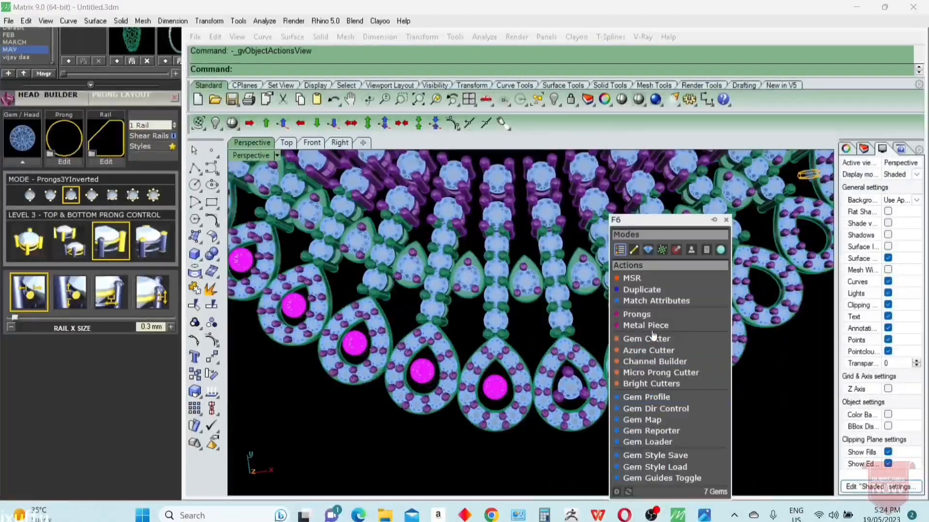
pyautogui.click(657, 302)
pyautogui.scroll(3, 568, 366)
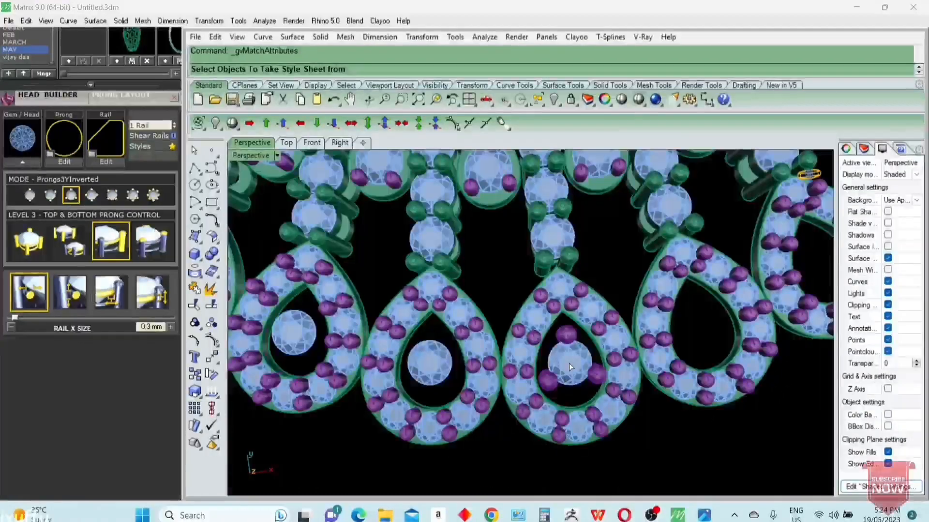
pyautogui.click(592, 379)
# Step: In the Top view, rotate the head in the first pear left of the middle so its upper prong points at the pear's tip
pyautogui.hotkey('ctrl', 'F1')
pyautogui.scroll(-6, 545, 373)
pyautogui.scroll(9, 428, 338)
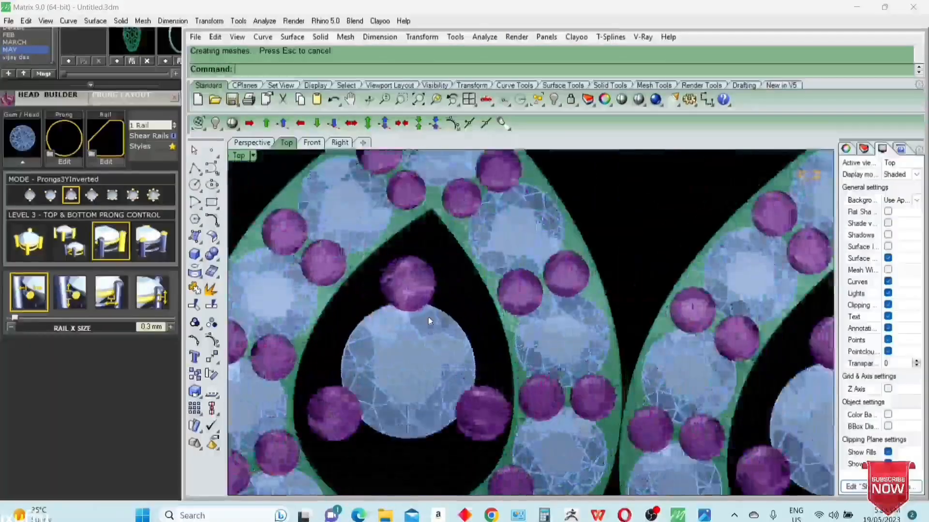
pyautogui.click(406, 370)
pyautogui.hotkey('ctrl', 'r')
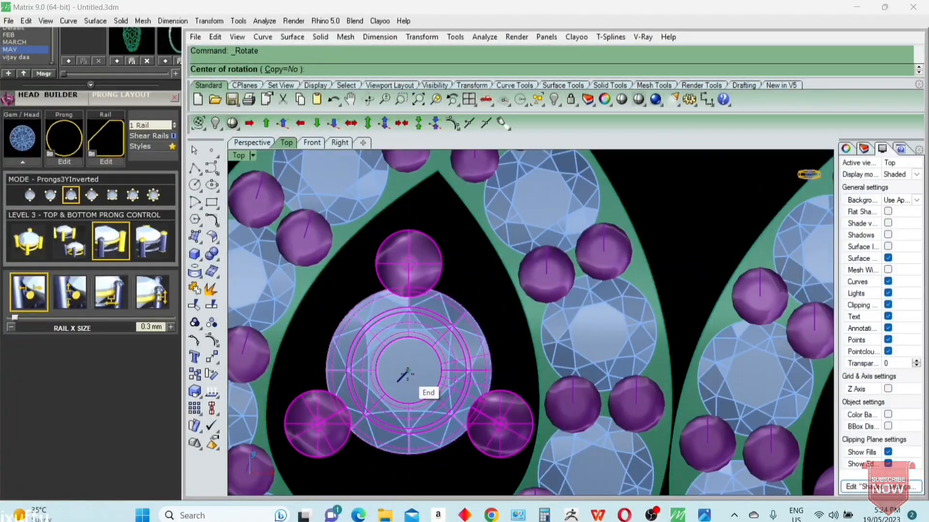
pyautogui.click(424, 203)
pyautogui.click(437, 172)
pyautogui.scroll(-5, 425, 242)
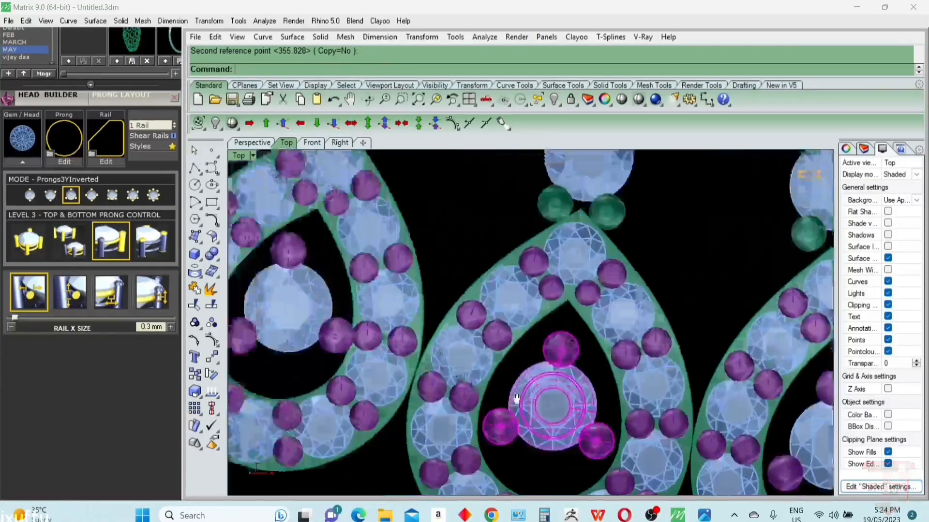
# Step: Rotate the head in the second pear left of the middle about its gem centre towards that pear's tip
pyautogui.scroll(5, 419, 265)
pyautogui.hotkey('ctrl', 'r')
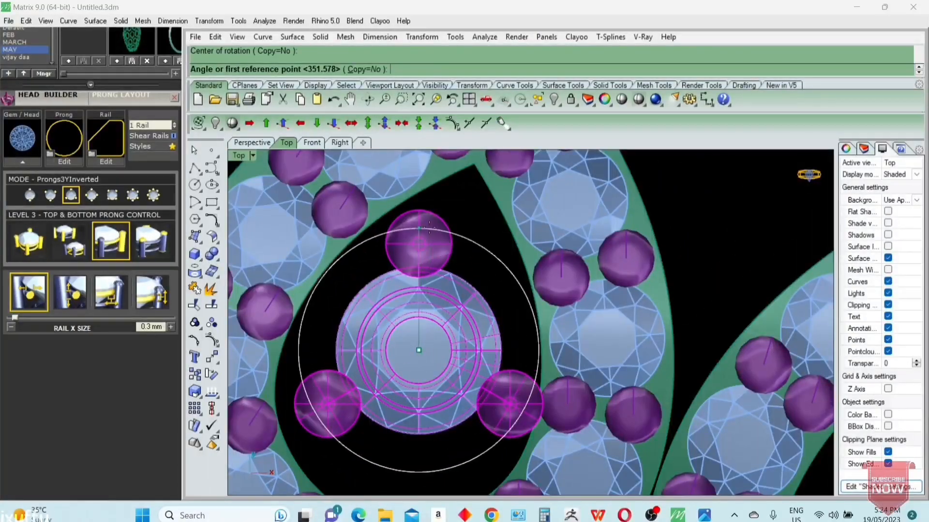
pyautogui.click(429, 227)
pyautogui.click(475, 165)
pyautogui.scroll(-5, 411, 266)
# Step: Rotate the head in the third pear left of the middle about its gem centre to align with the pear's inner tip
pyautogui.scroll(5, 386, 304)
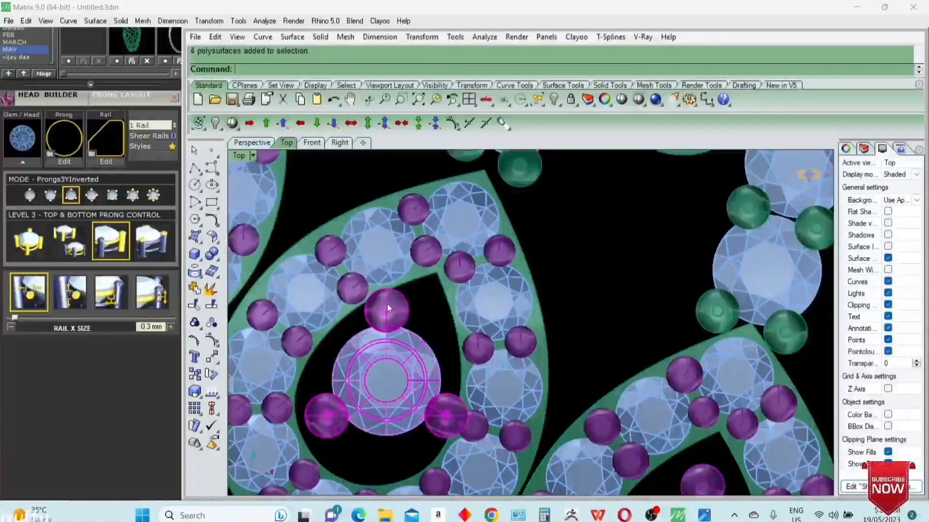
pyautogui.click(401, 283)
pyautogui.click(433, 272)
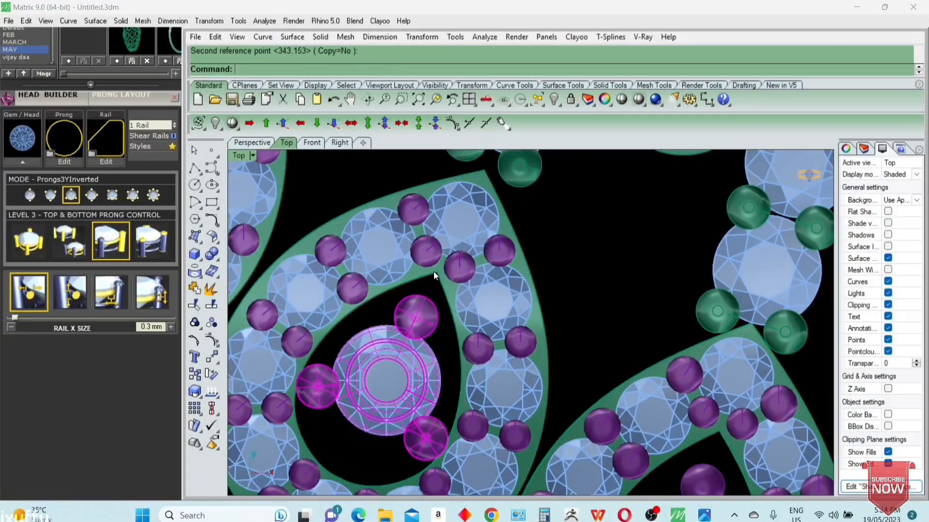
pyautogui.scroll(-5, 433, 272)
# Step: Rotate the fourth pear's three-prong head about its gem centre so one prong faces the inner tip
pyautogui.scroll(5, 435, 335)
pyautogui.click(435, 337)
pyautogui.scroll(4, 441, 387)
pyautogui.hotkey('ctrl', 'r')
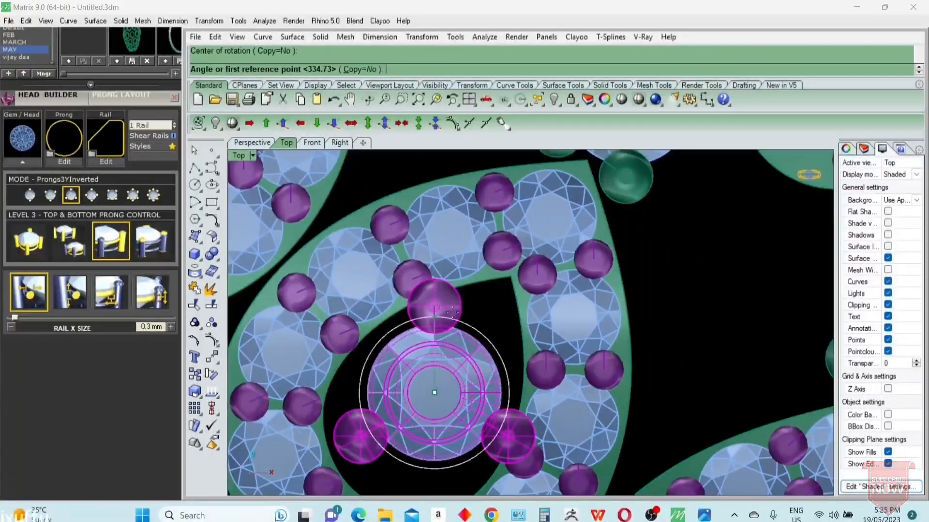
pyautogui.click(452, 312)
pyautogui.click(510, 277)
pyautogui.scroll(-5, 510, 277)
# Step: Rotate the fifth pear's three-prong head about its gem centre to align with that pear's inner tip
pyautogui.scroll(5, 344, 358)
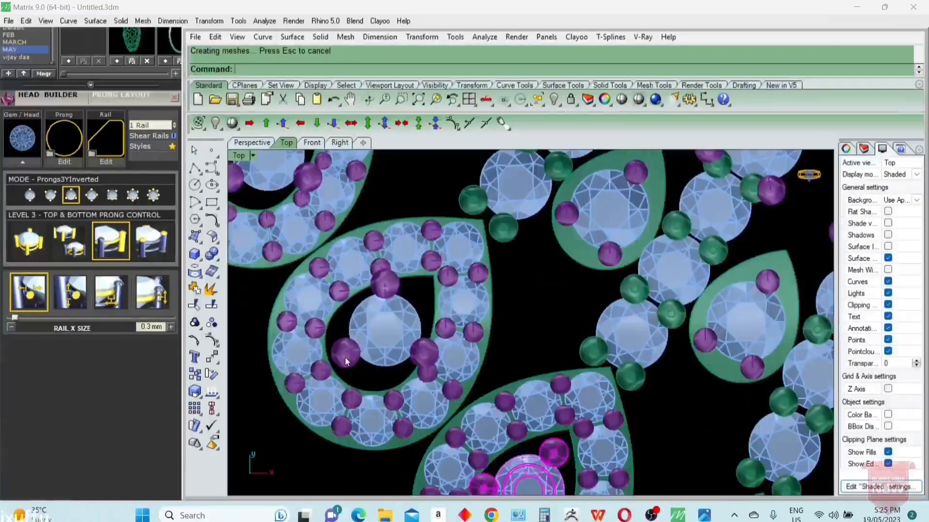
pyautogui.click(345, 358)
pyautogui.scroll(4, 389, 332)
pyautogui.hotkey('ctrl', 'r')
pyautogui.click(409, 260)
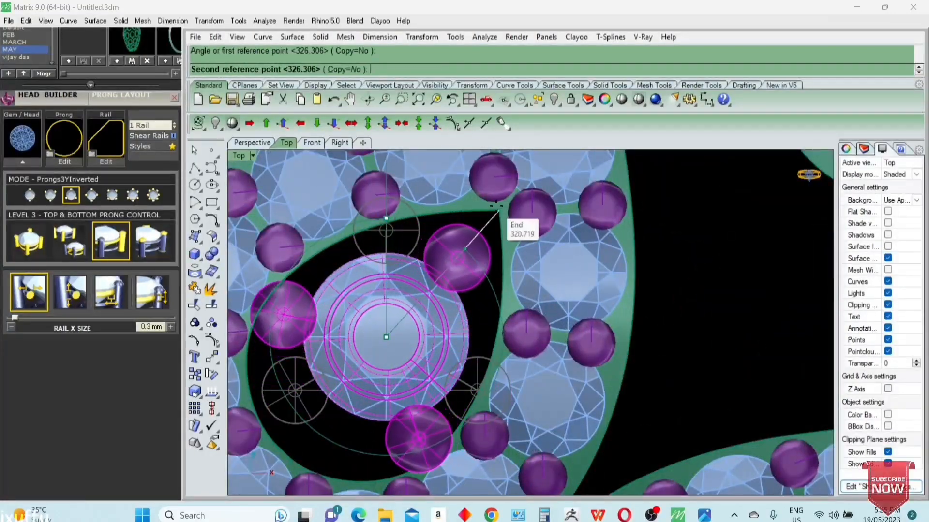
pyautogui.click(509, 222)
pyautogui.scroll(-5, 398, 320)
# Step: Rotate the sixth pear's head about its gem centre so its upper prong points at the pear's inner tip
pyautogui.scroll(4, 397, 320)
pyautogui.click(410, 294)
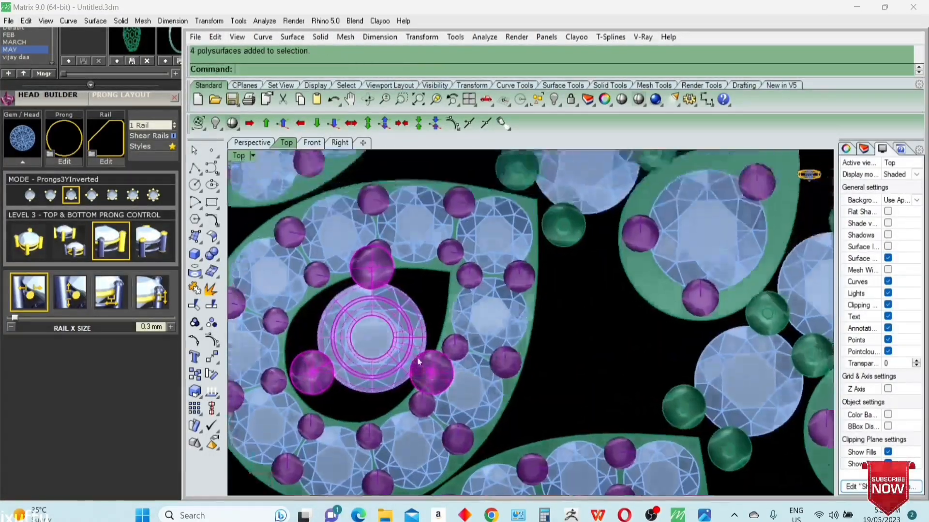
pyautogui.scroll(4, 365, 338)
pyautogui.hotkey('ctrl', 'r')
pyautogui.click(364, 214)
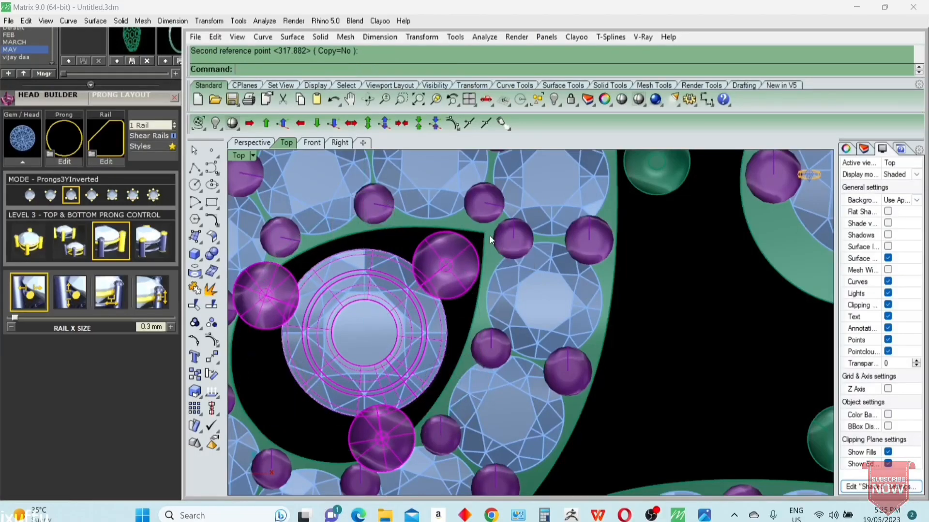
pyautogui.scroll(-6, 489, 237)
# Step: Rotate the head in the seventh, outermost left pear about its gem centre towards that pear's inner tip
pyautogui.moveTo(388, 258); pyautogui.dragTo(398, 359, button='right')
pyautogui.moveTo(338, 251); pyautogui.dragTo(355, 387, button='right')
pyautogui.click(359, 375)
pyautogui.rightClick(361, 375)
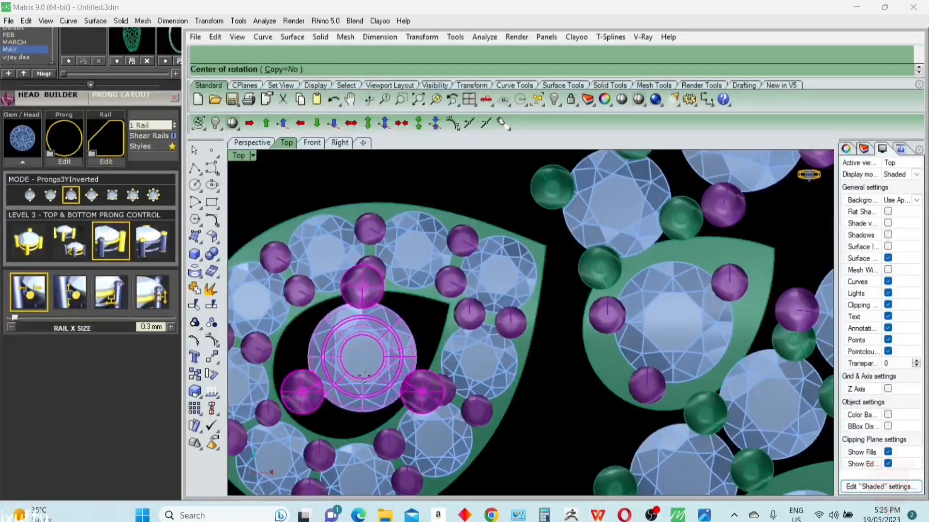
pyautogui.scroll(4, 364, 372)
pyautogui.click(365, 348)
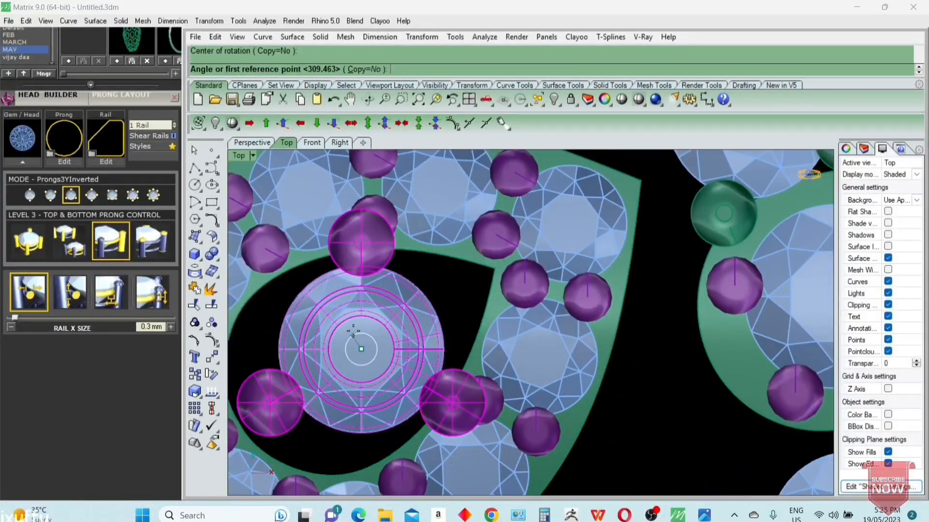
pyautogui.click(386, 232)
pyautogui.click(423, 289)
# Step: Mirror the seven left centre gems with their three-prong heads across the necklace's vertical centreline, starting the mirror plane at 0
pyautogui.scroll(-3, 423, 289)
pyautogui.scroll(-6, 423, 289)
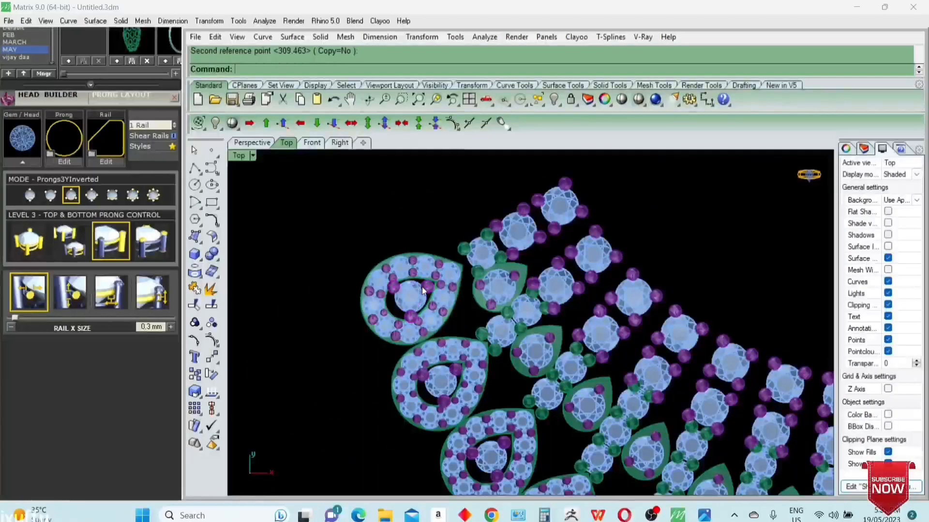
pyautogui.scroll(6, 460, 343)
pyautogui.moveTo(426, 353); pyautogui.dragTo(422, 334)
pyautogui.scroll(-8, 505, 343)
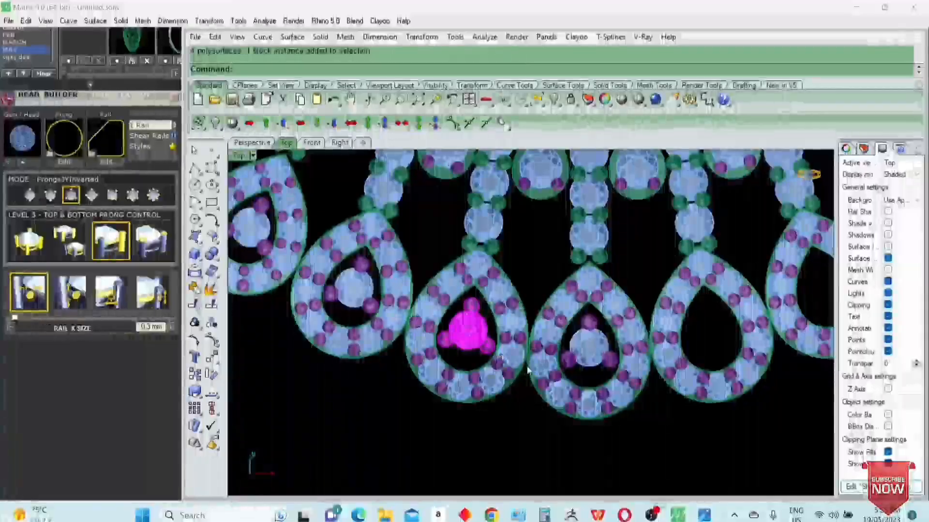
pyautogui.scroll(8, 474, 350)
pyautogui.keyDown('shift'); pyautogui.moveTo(434, 378); pyautogui.dragTo(430, 360); pyautogui.keyUp('shift')
pyautogui.scroll(-5, 430, 360)
pyautogui.scroll(-3, 541, 403)
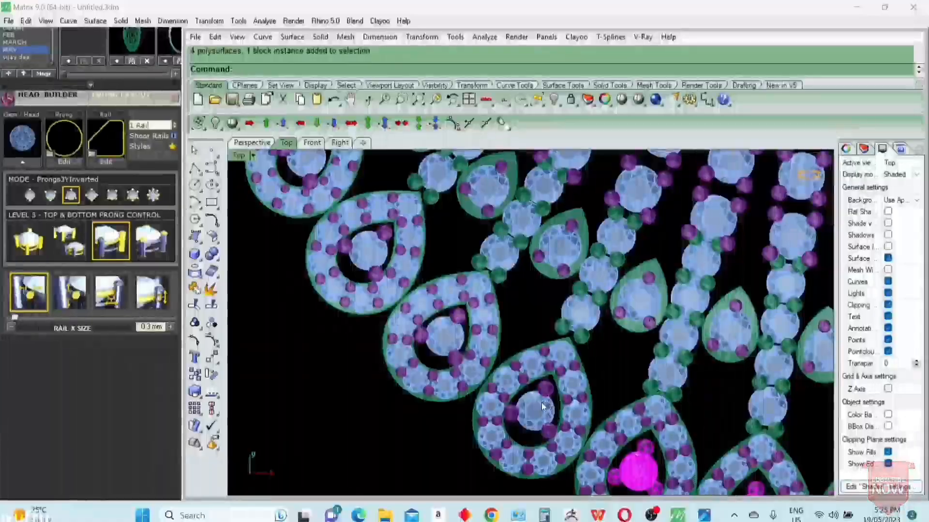
pyautogui.scroll(6, 484, 461)
pyautogui.scroll(-5, 377, 319)
pyautogui.scroll(6, 375, 338)
pyautogui.moveTo(374, 362); pyautogui.dragTo(344, 290)
pyautogui.scroll(-4, 344, 290)
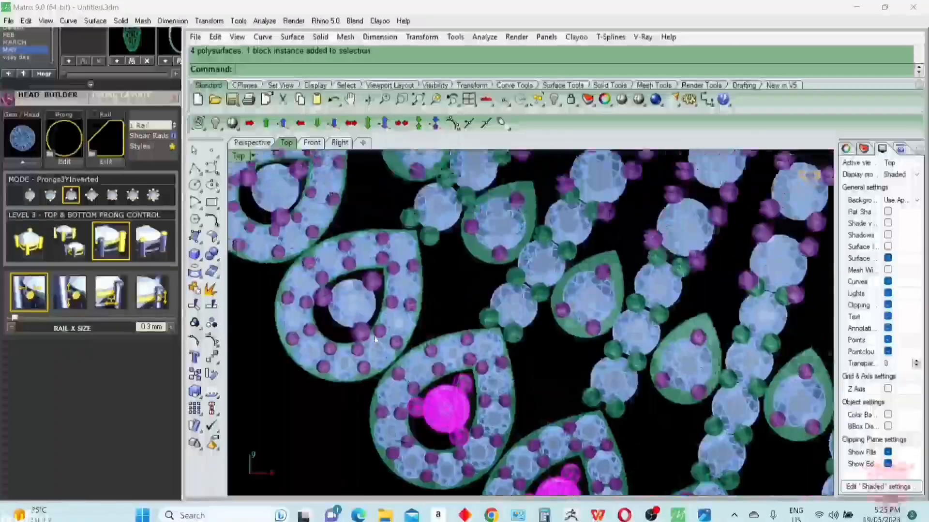
pyautogui.scroll(4, 329, 290)
pyautogui.scroll(-4, 310, 238)
pyautogui.scroll(4, 330, 301)
pyautogui.scroll(-4, 329, 302)
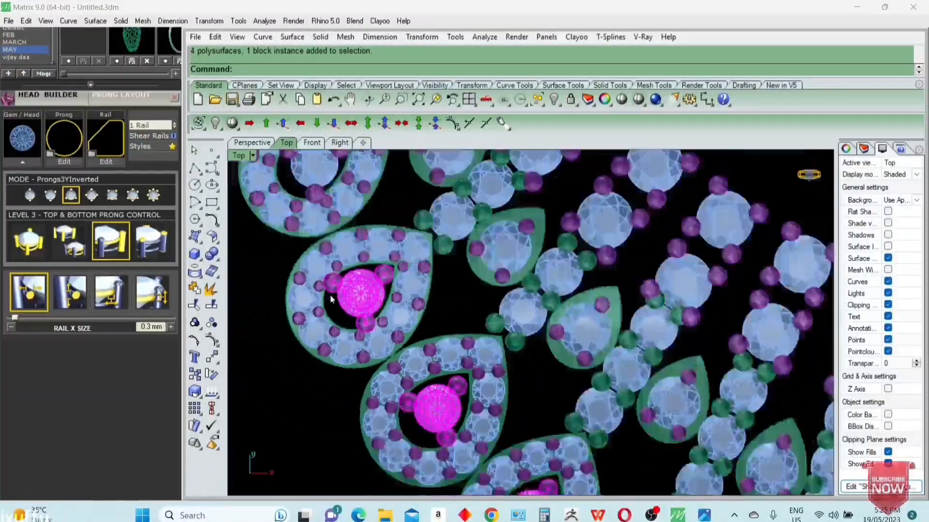
pyautogui.scroll(4, 329, 302)
pyautogui.scroll(-6, 268, 236)
pyautogui.moveTo(613, 395); pyautogui.dragTo(536, 310, button='right')
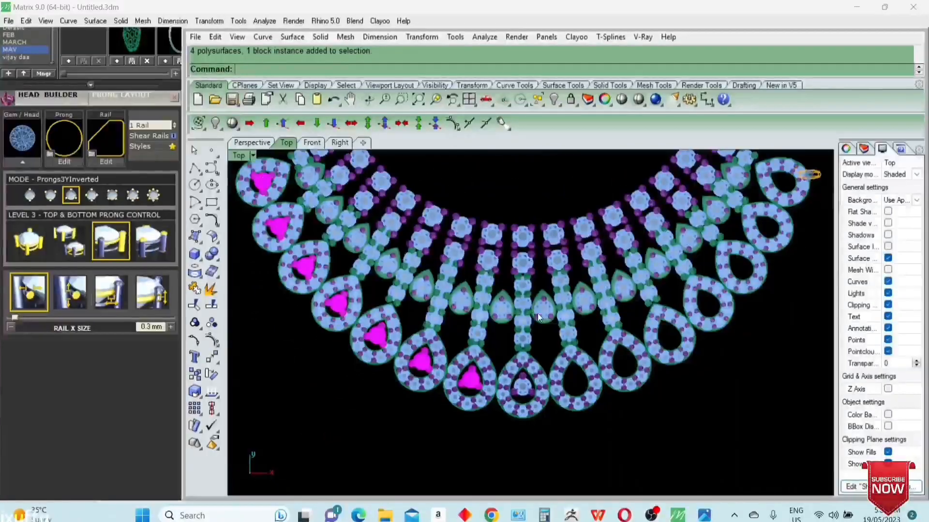
pyautogui.write('mirror')
pyautogui.press('Return')
pyautogui.write('0')
pyautogui.press('Return')
pyautogui.click(545, 327)
pyautogui.click(681, 420)
# Step: Fit the whole necklace in all four viewports and maximize the Top view to check the mirrored settings
pyautogui.write('4View')
pyautogui.press('Return')
pyautogui.write('4View')
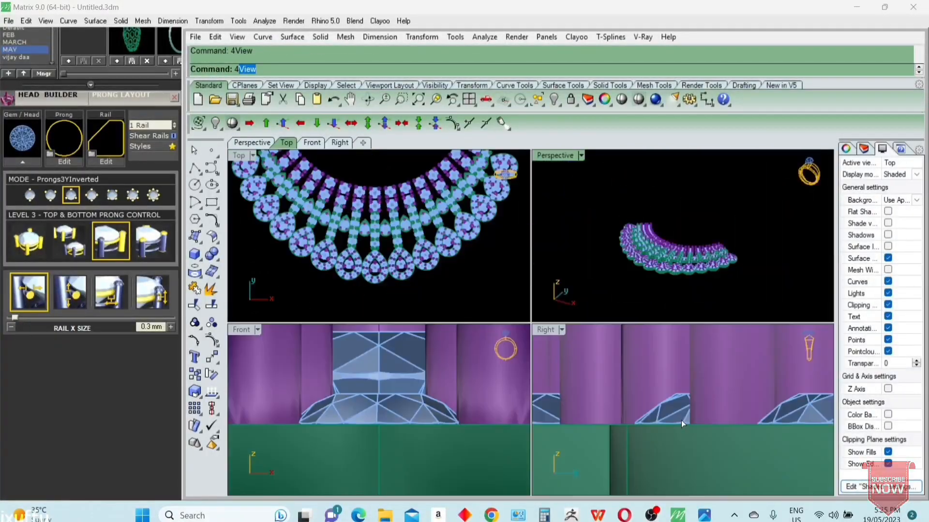
pyautogui.press('Return')
pyautogui.hotkey('ctrl', 'a')
pyautogui.write('ZSA')
pyautogui.press('Return')
pyautogui.press('Escape')
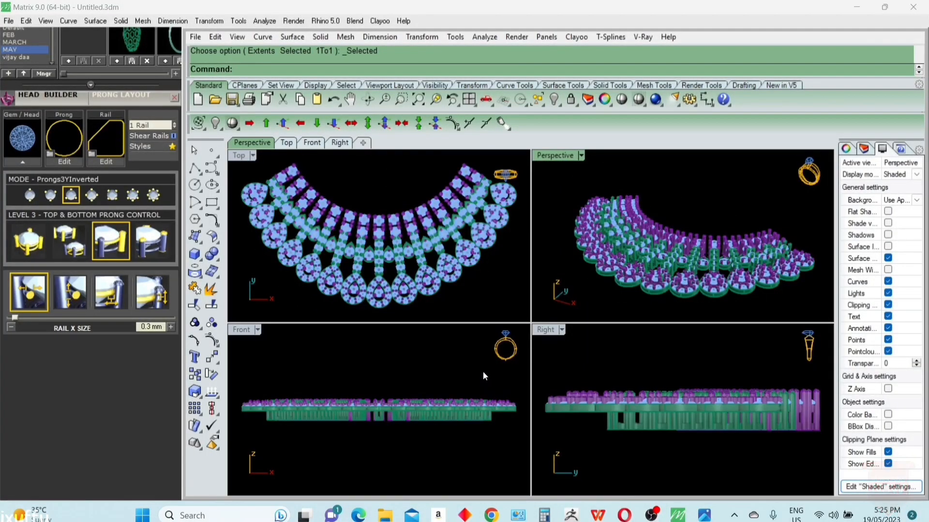
pyautogui.doubleClick(239, 155)
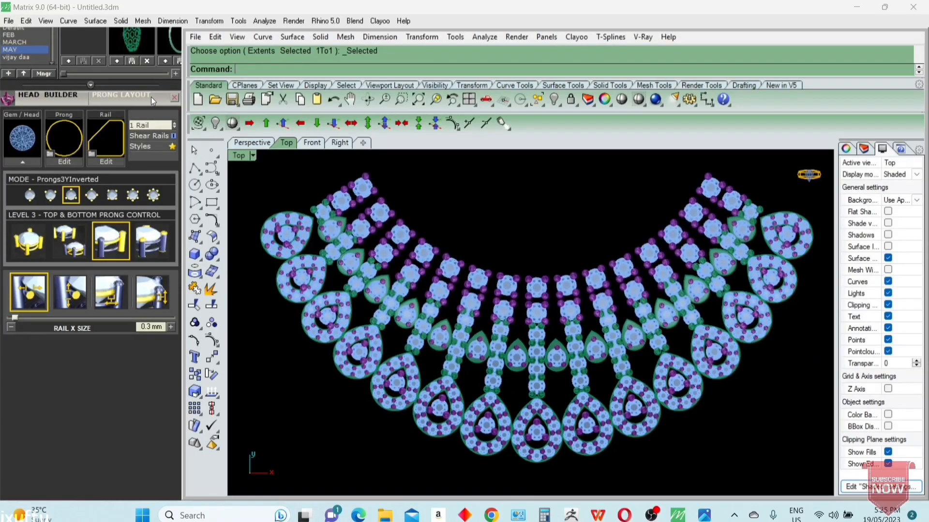
# Step: Turn on the User 32 layer to show the reference photo behind the necklace
pyautogui.moveTo(151, 97); pyautogui.dragTo(147, 339)
pyautogui.click(161, 228)
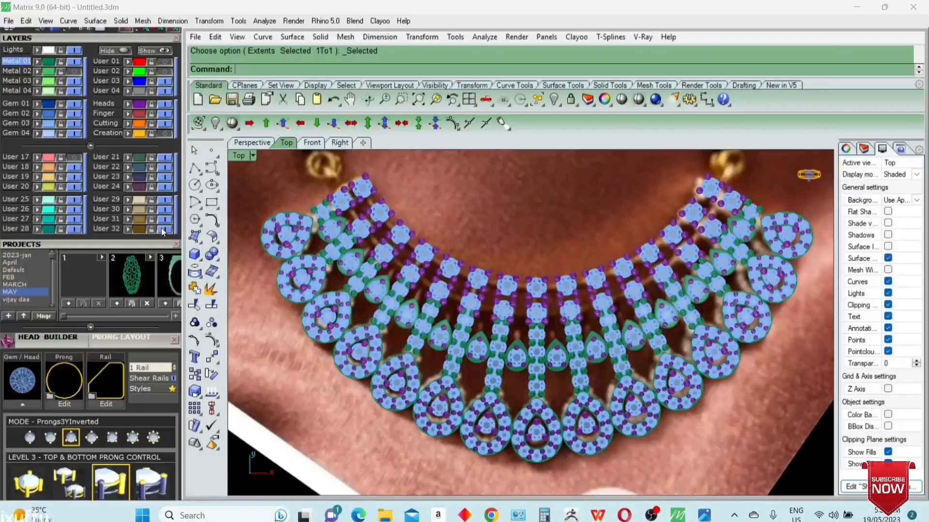
pyautogui.scroll(-2, 508, 338)
# Step: Hide and restore the whole model repeatedly to compare its upper gem rows and links with the reference photo
pyautogui.hotkey('ctrl', 'a')
pyautogui.hotkey('ctrl', 'h')
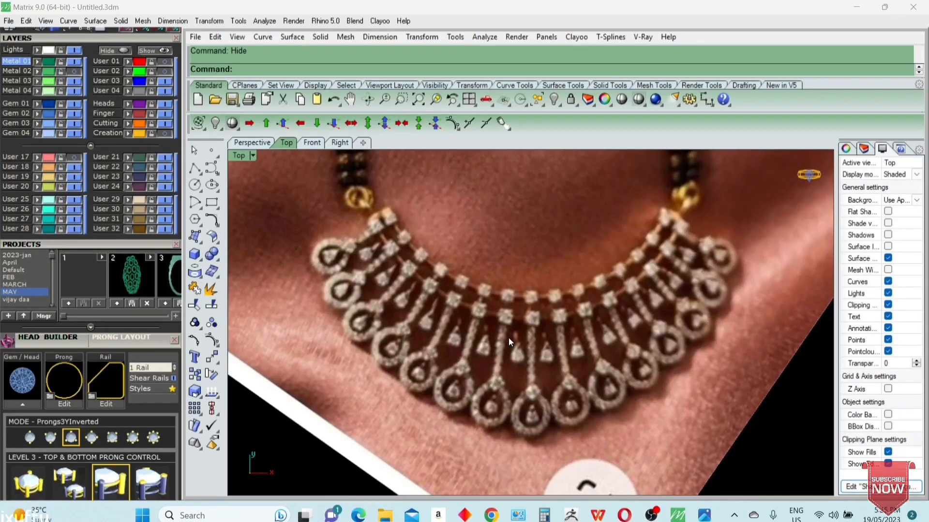
pyautogui.scroll(2, 513, 340)
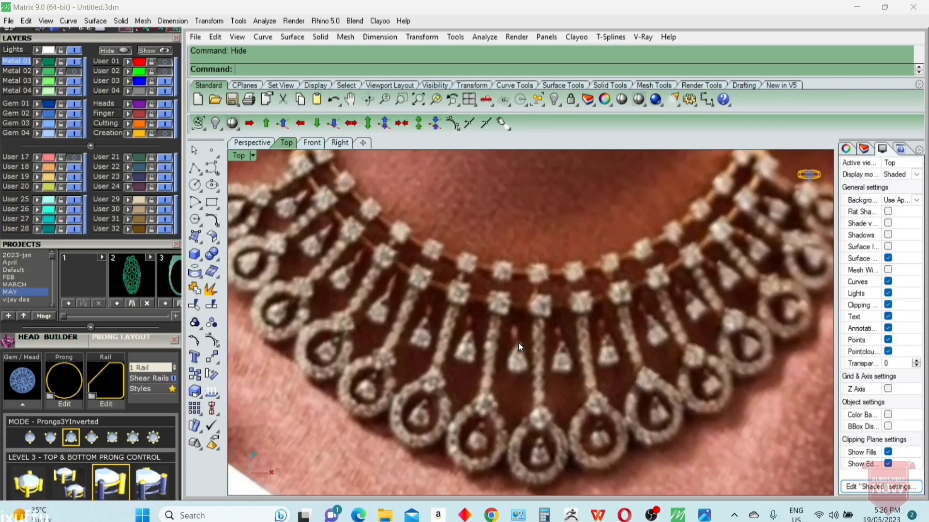
pyautogui.hotkey('ctrl', 'z')
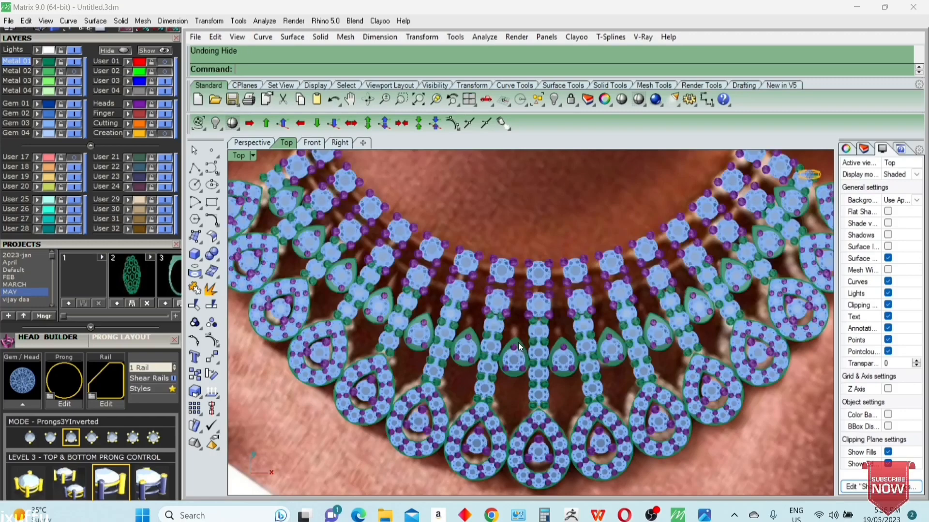
pyautogui.hotkey('ctrl', 'y')
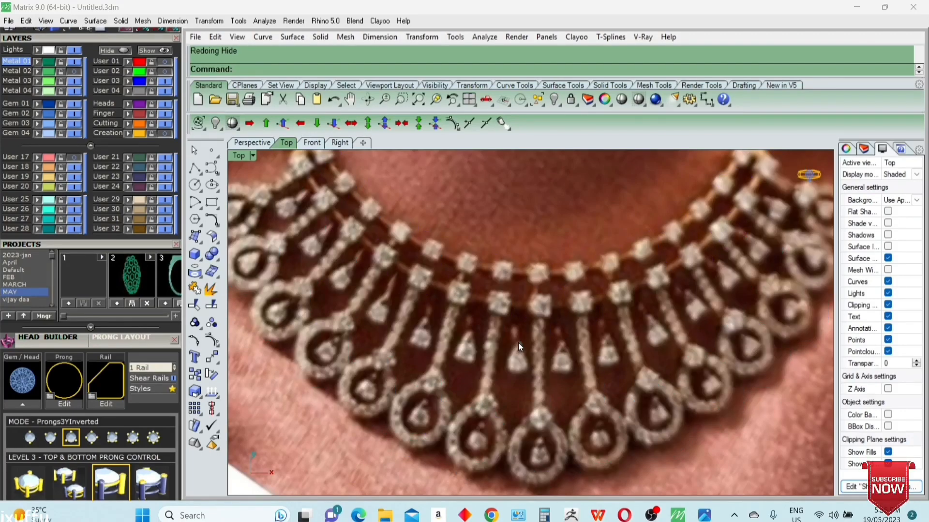
pyautogui.hotkey('ctrl', 'z')
pyautogui.scroll(3, 541, 291)
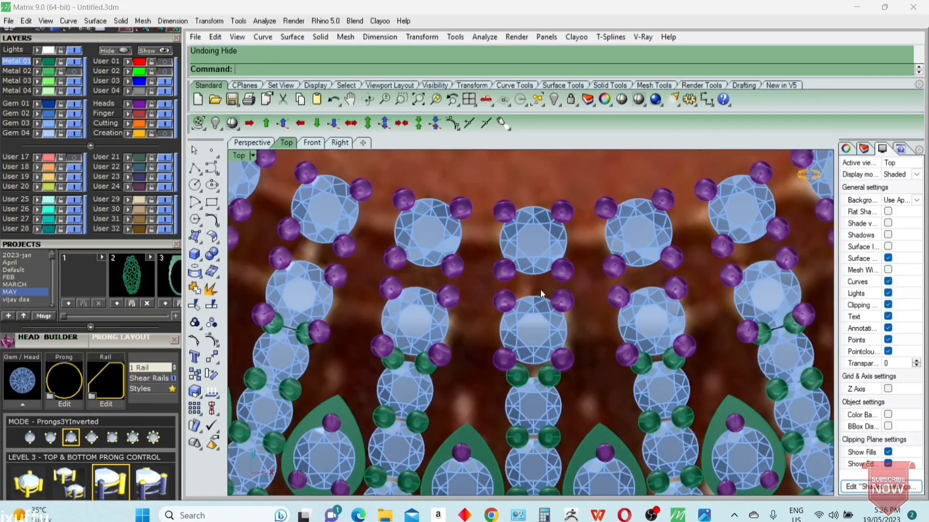
pyautogui.scroll(-3, 540, 290)
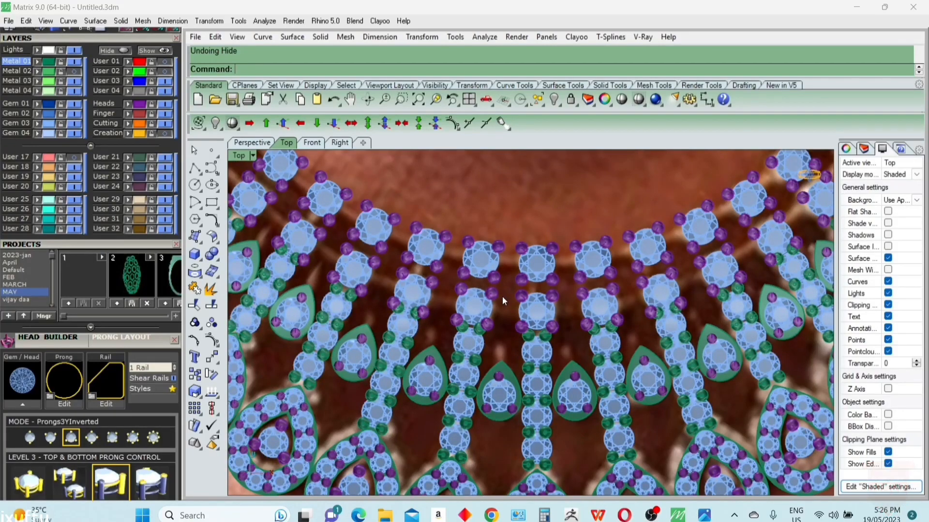
# Step: Show the User 01 layer and pipe the two guide curves behind the left upper gem rows with a diameter of 0.5
pyautogui.moveTo(152, 245); pyautogui.dragTo(156, 400)
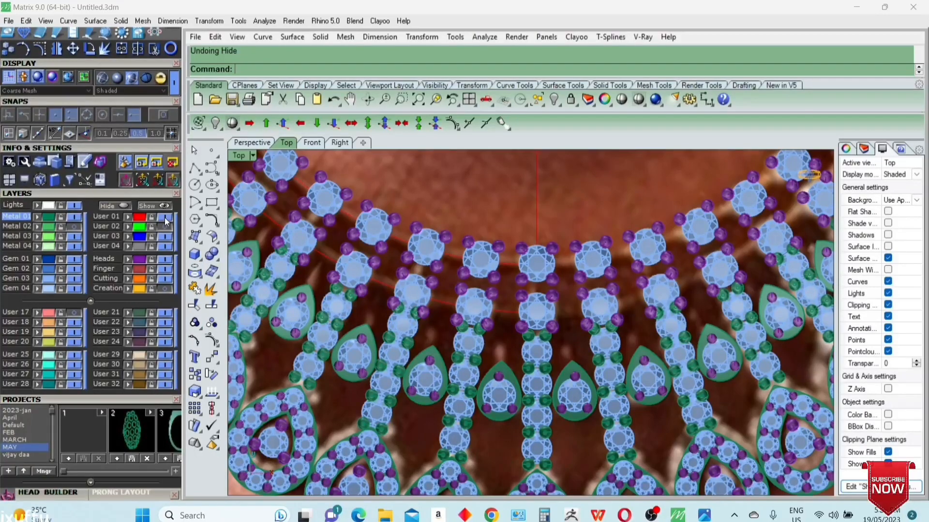
pyautogui.scroll(3, 562, 282)
pyautogui.click(564, 321)
pyautogui.scroll(-1, 519, 357)
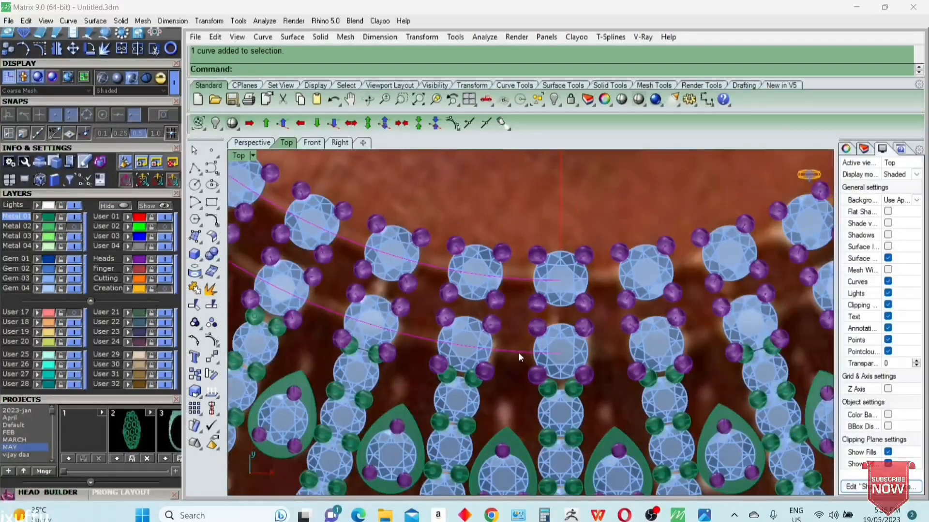
pyautogui.press('Return')
pyautogui.click(288, 70)
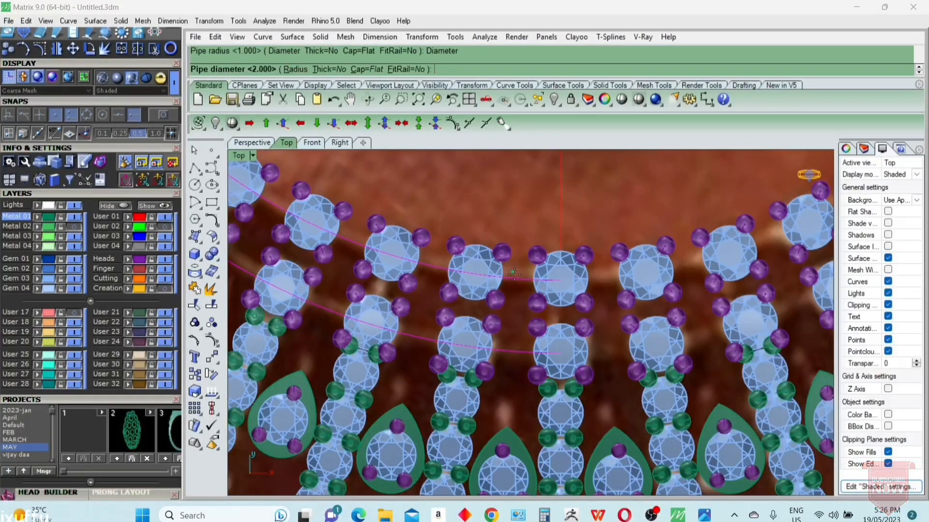
pyautogui.write('0.6')
pyautogui.press('Return')
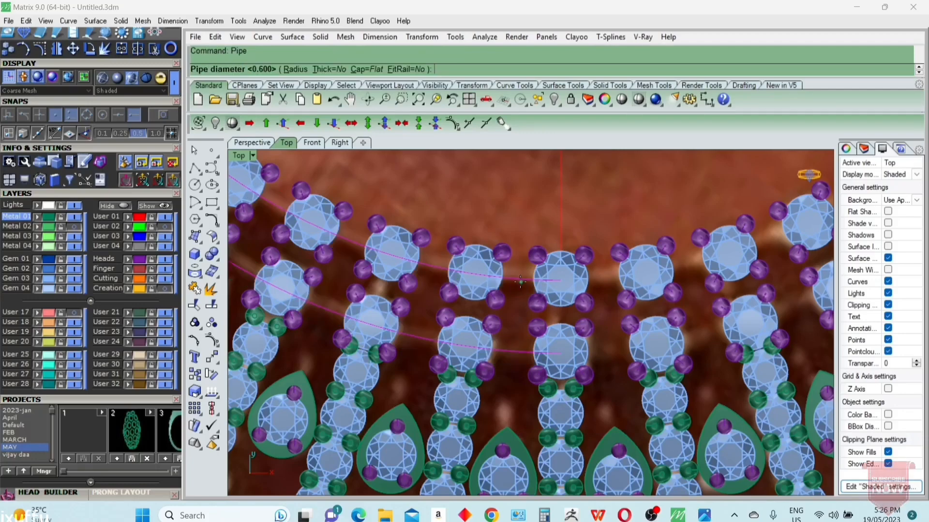
pyautogui.write('.5')
pyautogui.press('Return')
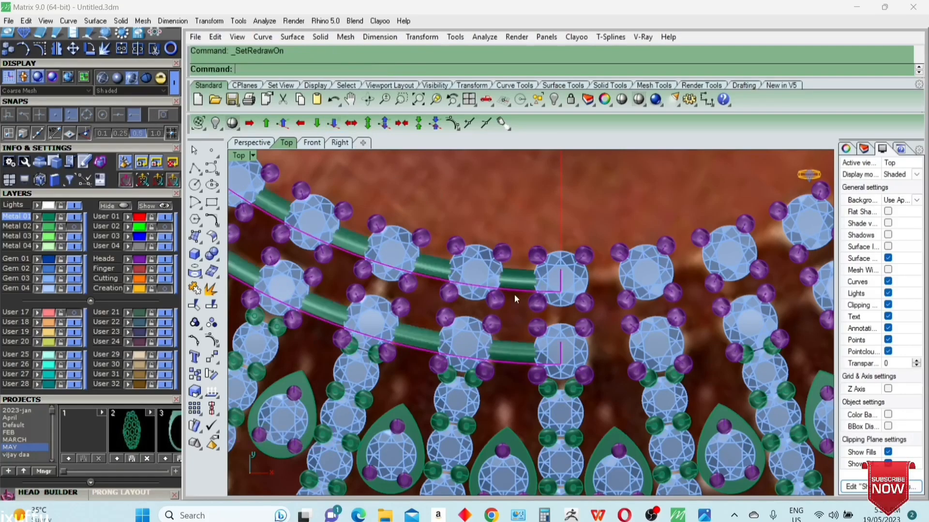
# Step: Hide the User 01 layer and check in perspective how the two pipes run through the gem heads
pyautogui.scroll(3, 516, 294)
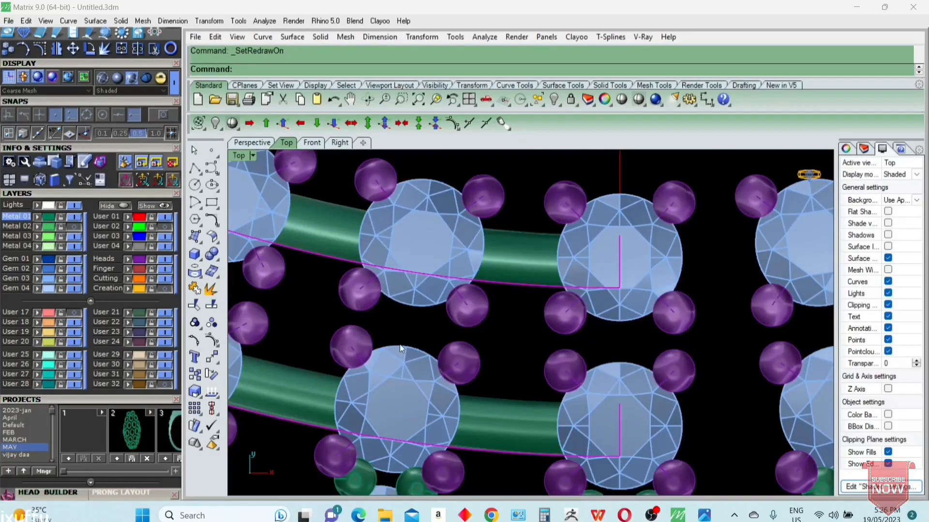
pyautogui.hotkey('ctrl', 'F4')
pyautogui.press('F4')
pyautogui.click(166, 217)
pyautogui.moveTo(547, 425); pyautogui.dragTo(497, 398, button='right')
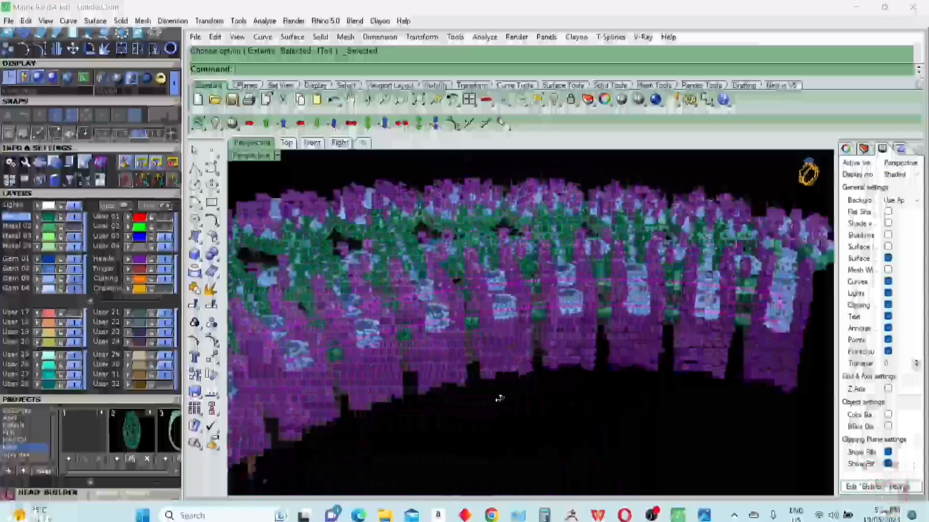
pyautogui.scroll(5, 399, 340)
pyautogui.moveTo(400, 343); pyautogui.dragTo(386, 310, button='right')
pyautogui.scroll(-3, 370, 323)
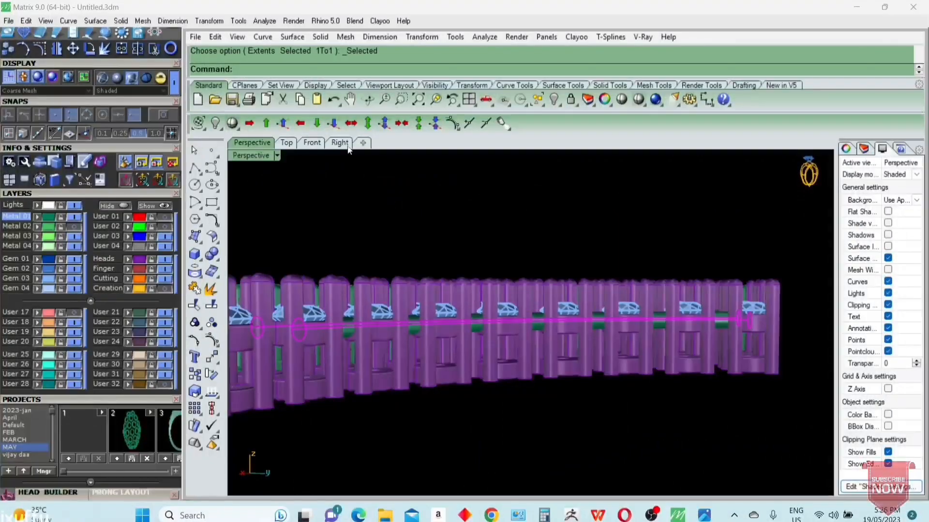
pyautogui.scroll(5, 373, 348)
pyautogui.scroll(-7, 443, 326)
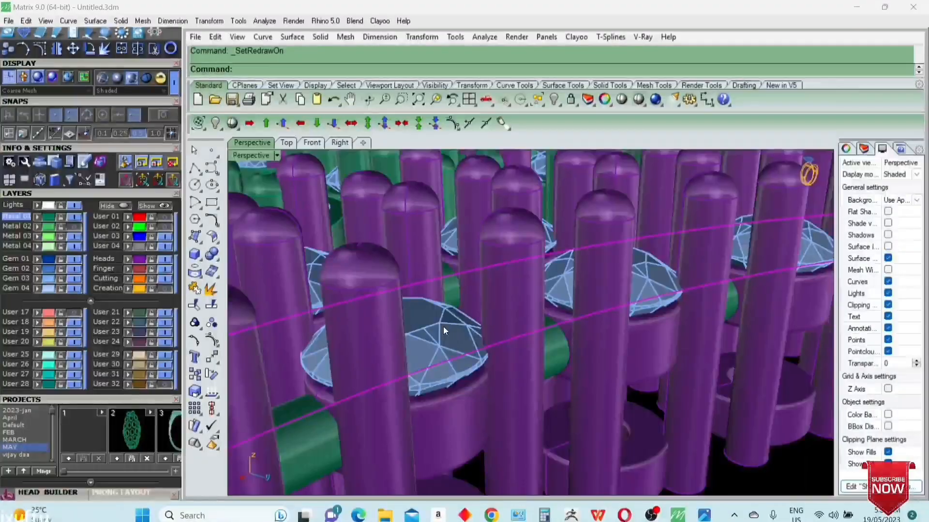
# Step: Try to cap the ends of the two pipes
pyautogui.moveTo(468, 316); pyautogui.dragTo(466, 400, button='right')
pyautogui.write('Ca')
pyautogui.press('Return')
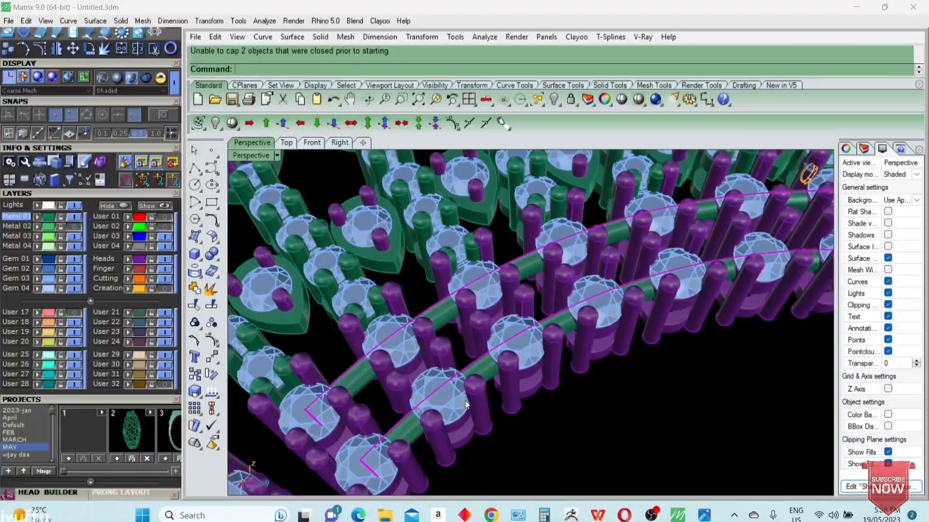
# Step: Mirror the two pipes across the necklace's vertical centreline in the Top view, starting the mirror plane at 0
pyautogui.scroll(-5, 465, 401)
pyautogui.hotkey('ctrl', 'F1')
pyautogui.scroll(5, 615, 353)
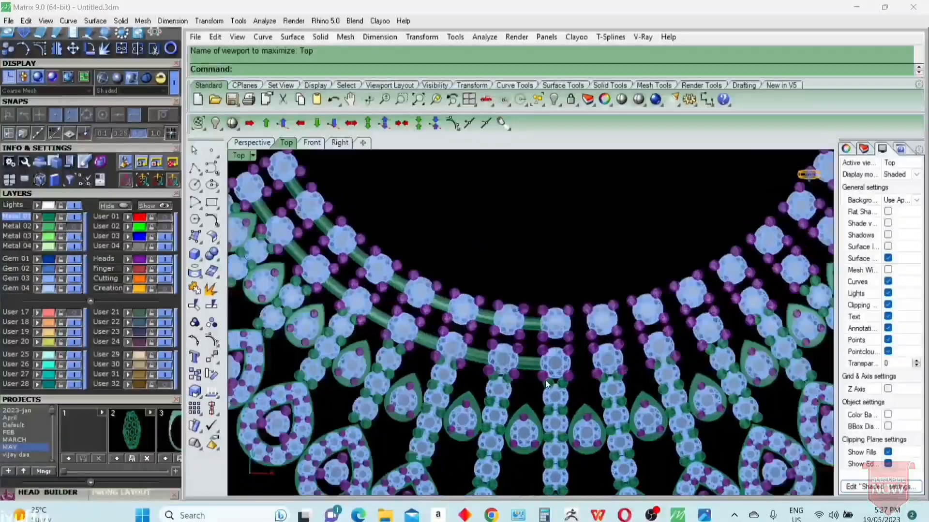
pyautogui.click(519, 341)
pyautogui.write('MM')
pyautogui.press('Return')
pyautogui.click(522, 279)
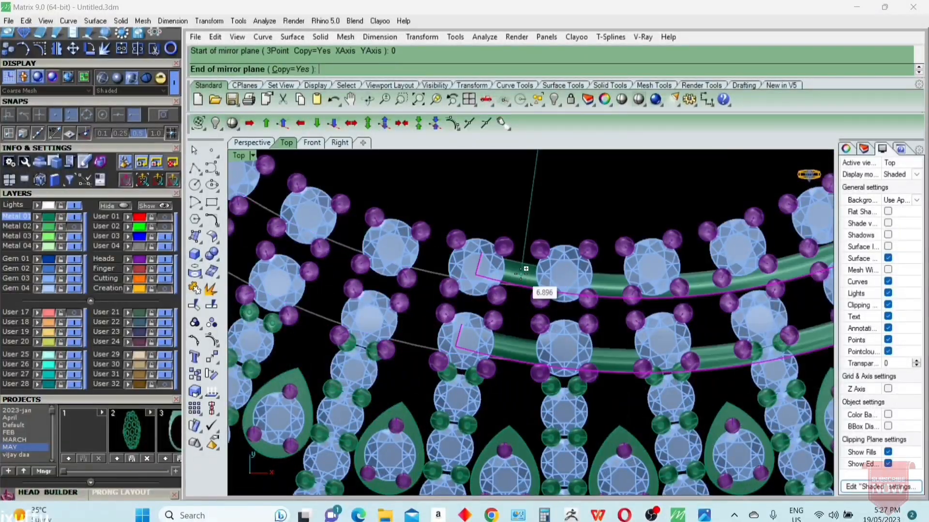
pyautogui.click(527, 285)
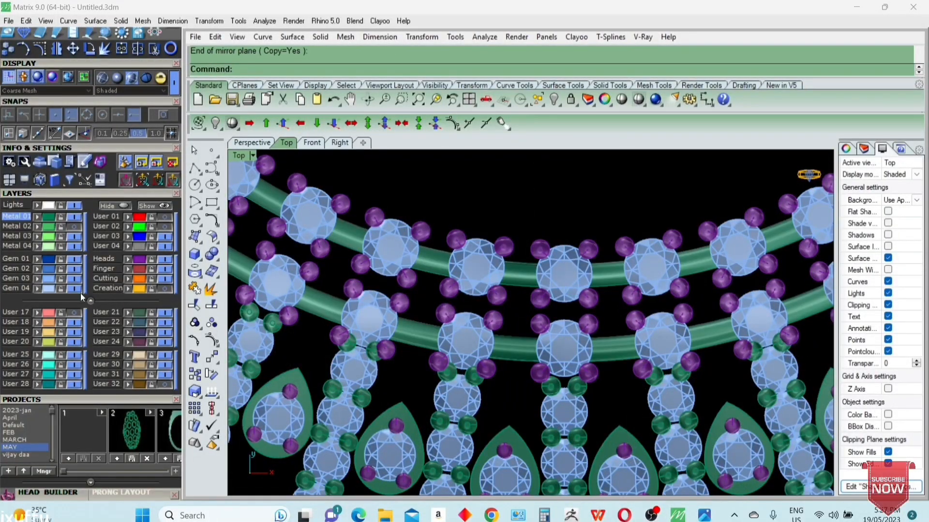
# Step: Hide the gems, wire-cut the left upper pipe with the upper centre head's inner edge, and delete the mirrored upper pipe
pyautogui.click(75, 281)
pyautogui.scroll(5, 546, 298)
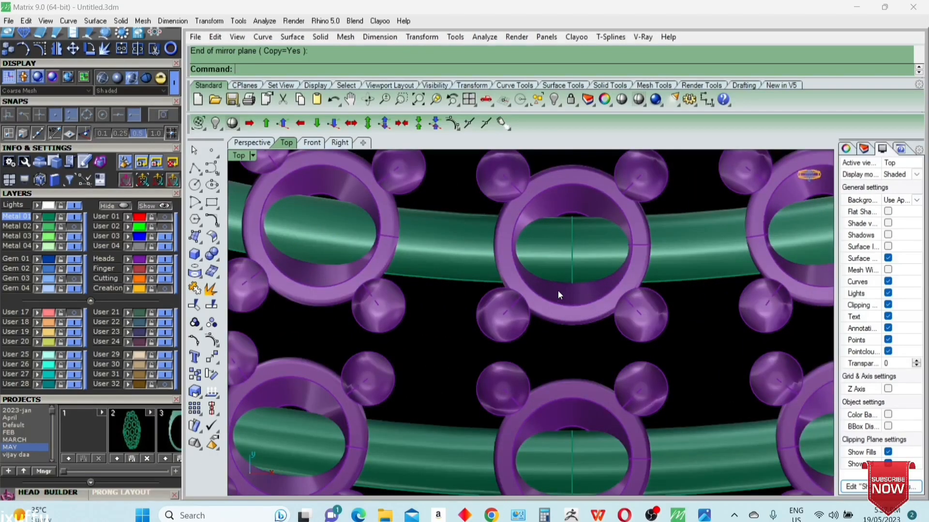
pyautogui.press('Return')
pyautogui.write('WC')
pyautogui.press('Return')
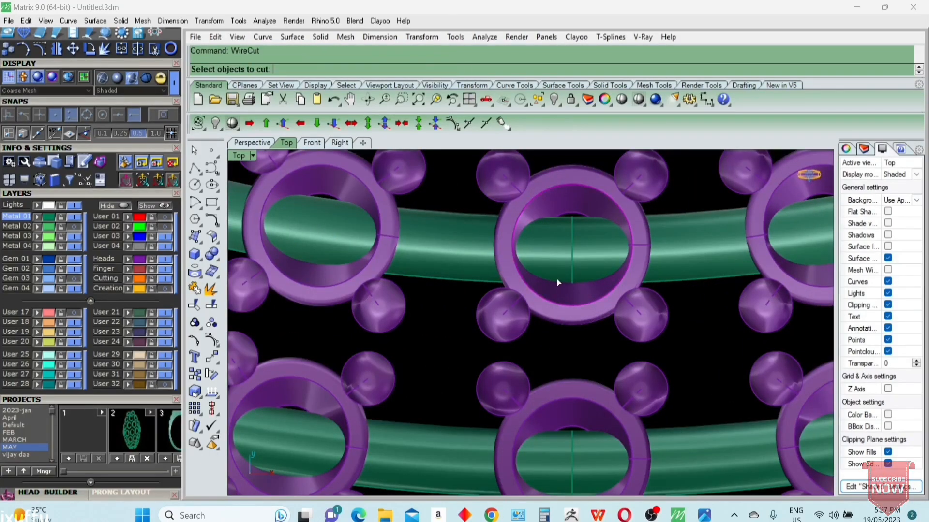
pyautogui.click(556, 277)
pyautogui.press('Return')
pyautogui.press('Return')
pyautogui.press('Return')
pyautogui.scroll(-3, 579, 277)
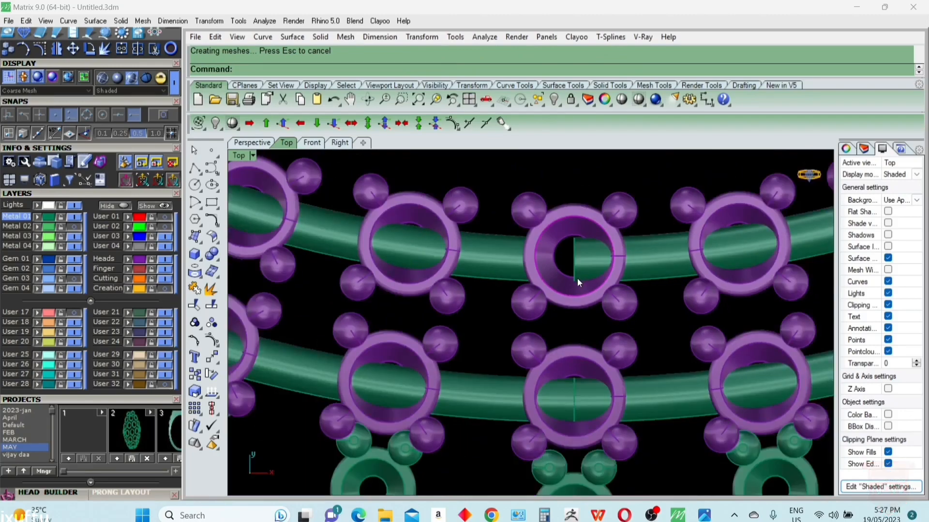
pyautogui.click(576, 277)
pyautogui.press('Delete')
# Step: Wire-cut the left lower pipe with the lower centre head's duplicated inner edge and delete the mirrored lower pipe
pyautogui.press('Return')
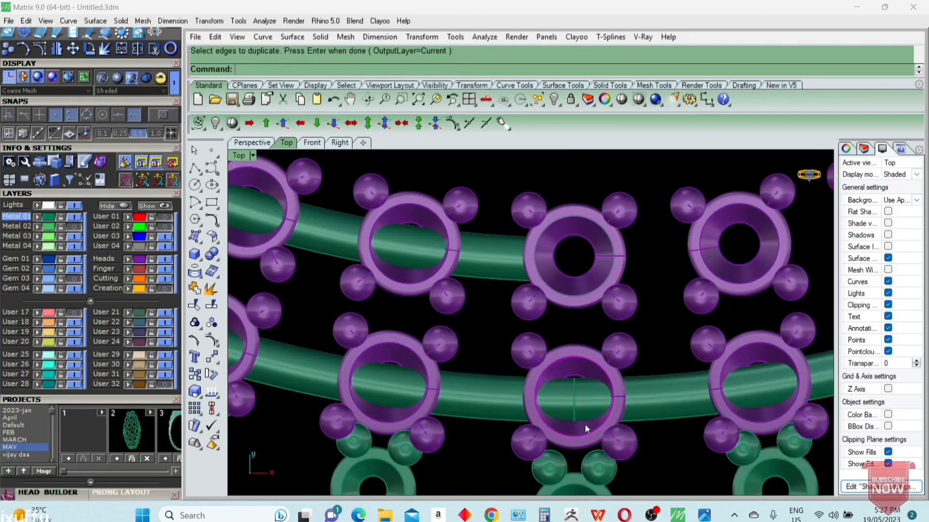
pyautogui.scroll(3, 584, 424)
pyautogui.write('W')
pyautogui.press('Return')
pyautogui.press('Return')
pyautogui.press('Return')
pyautogui.click(582, 383)
pyautogui.press('Delete')
pyautogui.scroll(-5, 583, 379)
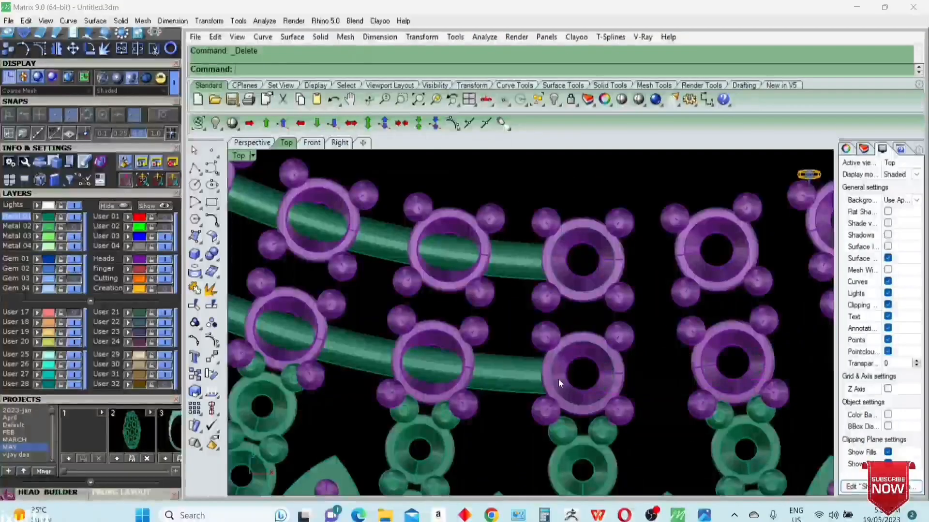
# Step: Duplicate the inner edge of the lower row's first head left of centre and wire-cut the pipe inside it
pyautogui.scroll(5, 440, 360)
pyautogui.write('DE')
pyautogui.press('Return')
pyautogui.click(517, 358)
pyautogui.press('Return')
pyautogui.scroll(-6, 516, 358)
pyautogui.write('WC')
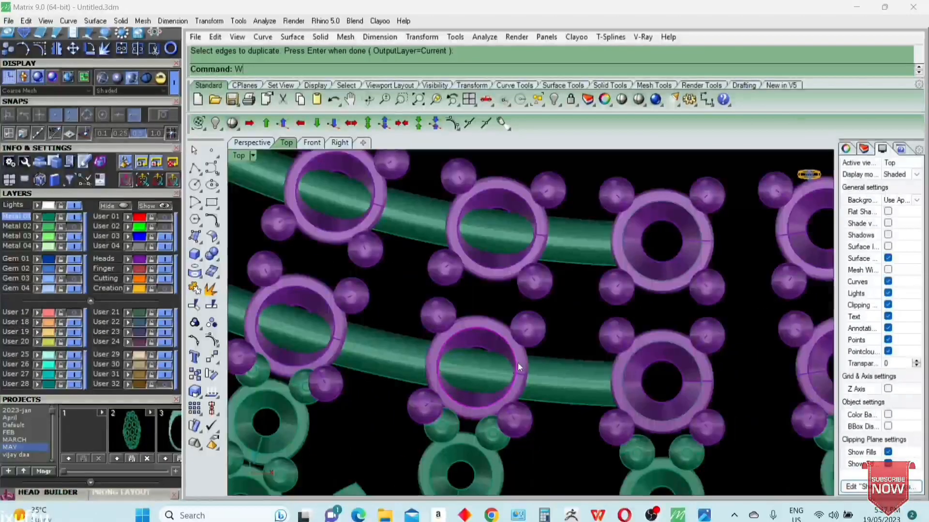
pyautogui.press('Return')
pyautogui.click(572, 384)
pyautogui.press('Return')
pyautogui.press('Return')
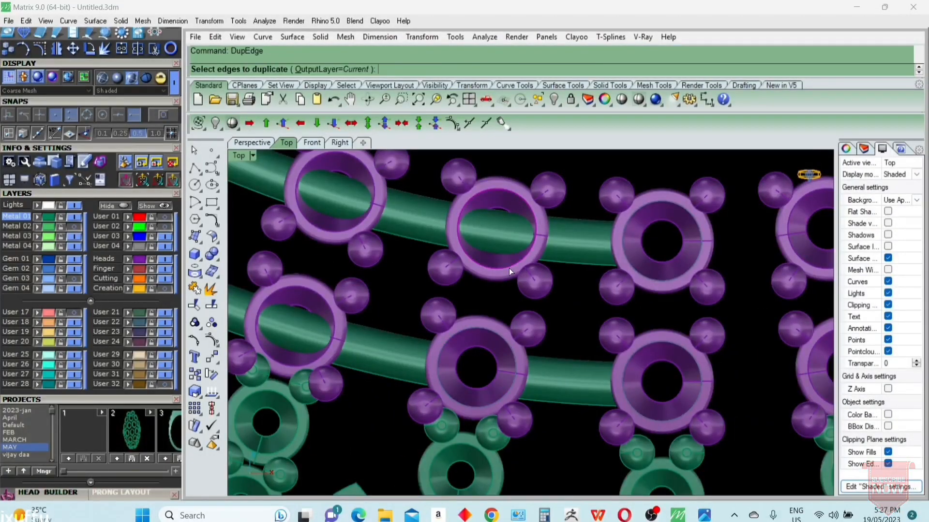
# Step: Cut the upper pipe out of the first head left of centre using the head's duplicated inner edge
pyautogui.click(509, 268)
pyautogui.press('Return')
pyautogui.scroll(2, 508, 268)
pyautogui.click(633, 235)
pyautogui.press('Return')
pyautogui.press('Return')
pyautogui.press('Return')
pyautogui.scroll(-6, 632, 238)
# Step: Duplicate the inner edge of the upper row's second head left of centre and wire-cut the pipe inside it
pyautogui.scroll(6, 424, 234)
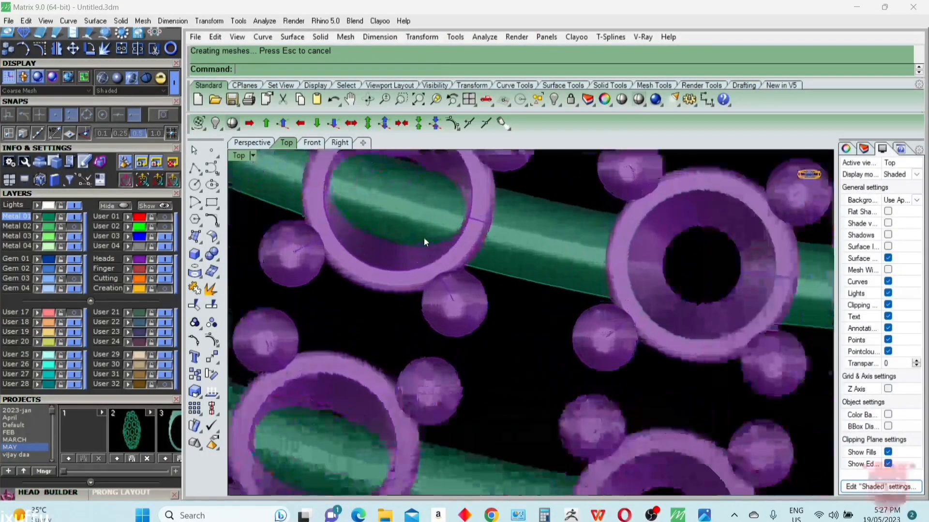
pyautogui.write('DE')
pyautogui.press('Return')
pyautogui.click(399, 271)
pyautogui.press('Return')
pyautogui.scroll(-6, 399, 272)
pyautogui.write('WC')
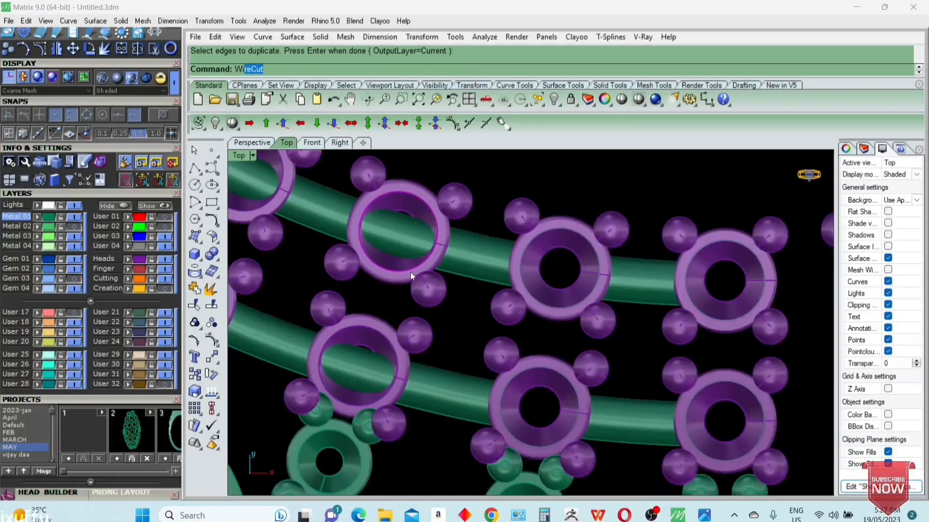
pyautogui.press('Return')
pyautogui.click(482, 263)
pyautogui.press('Return')
pyautogui.press('Return')
pyautogui.press('Return')
# Step: Cut the lower pipe out of the second head left of centre using the head's duplicated inner edge
pyautogui.scroll(6, 371, 388)
pyautogui.write('DE')
pyautogui.press('Return')
pyautogui.click(411, 387)
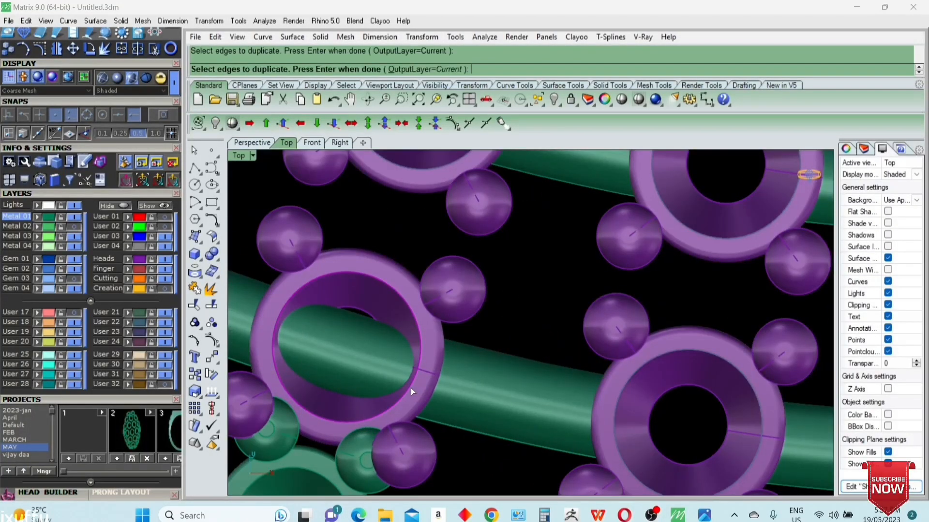
pyautogui.press('Return')
pyautogui.moveTo(444, 392); pyautogui.dragTo(443, 347, button='right')
pyautogui.write('W')
pyautogui.press('Return')
pyautogui.press('Return')
pyautogui.scroll(-6, 482, 359)
# Step: Duplicate the inner edge of the upper row's third head left of centre and wire-cut the pipe inside it
pyautogui.scroll(5, 364, 215)
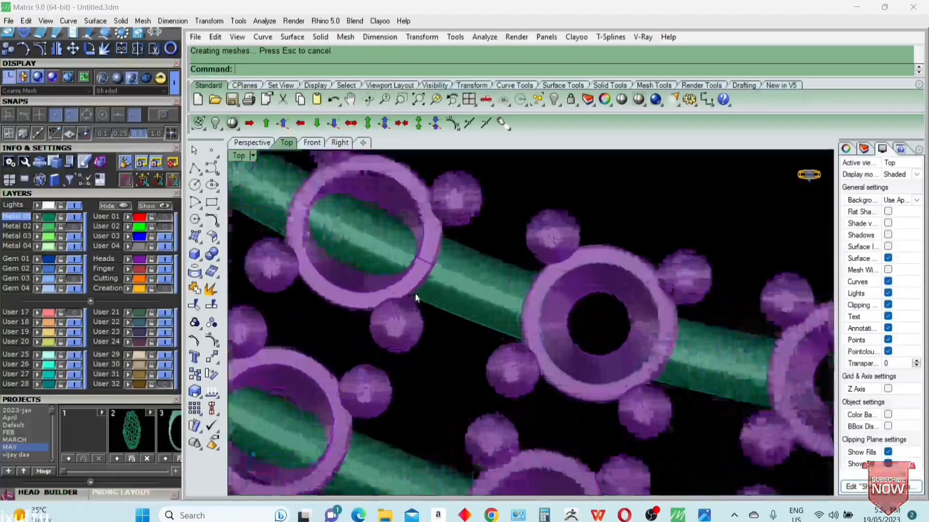
pyautogui.write('DE')
pyautogui.press('Return')
pyautogui.click(469, 294)
pyautogui.press('Return')
pyautogui.press('Return')
pyautogui.press('Return')
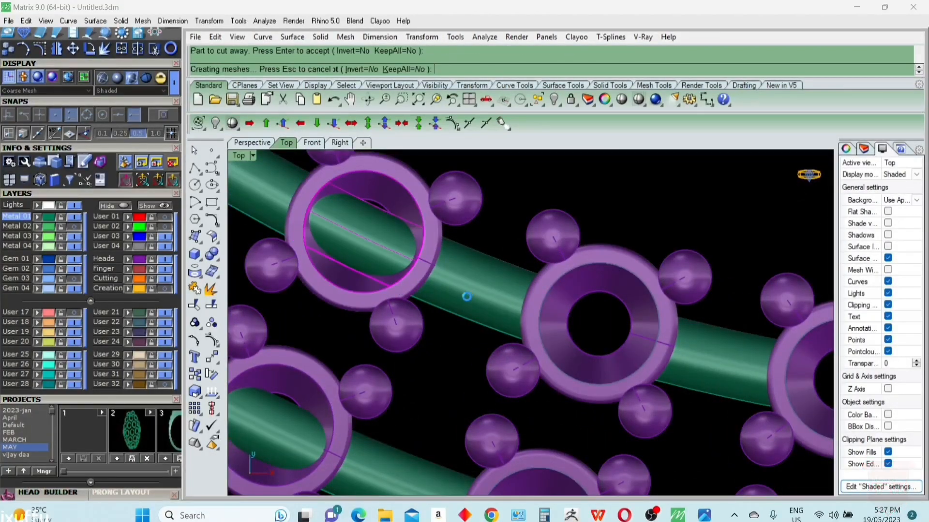
# Step: Cut the lower pipe out of the third head left of centre using the head's duplicated inner edge
pyautogui.moveTo(333, 440); pyautogui.dragTo(454, 319, button='right')
pyautogui.write('DE')
pyautogui.press('Return')
pyautogui.click(452, 321)
pyautogui.press('Return')
pyautogui.write('W')
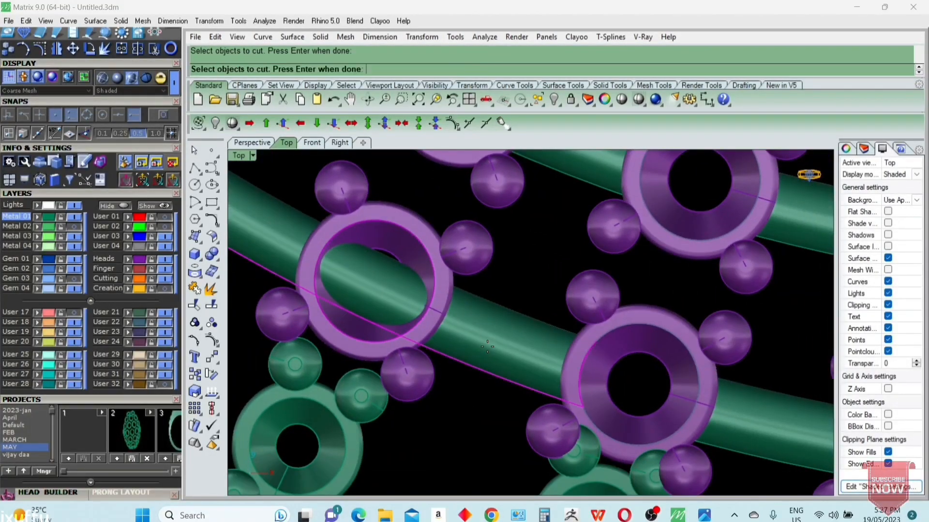
pyautogui.press('Return')
pyautogui.press('Return')
pyautogui.press('Return')
pyautogui.scroll(-4, 433, 332)
# Step: Duplicate the inner edge of the lower row's fourth head left of centre and wire-cut the pipe inside it
pyautogui.moveTo(267, 232); pyautogui.dragTo(414, 349, button='right')
pyautogui.scroll(4, 414, 349)
pyautogui.write('DE')
pyautogui.press('Return')
pyautogui.click(421, 330)
pyautogui.press('Return')
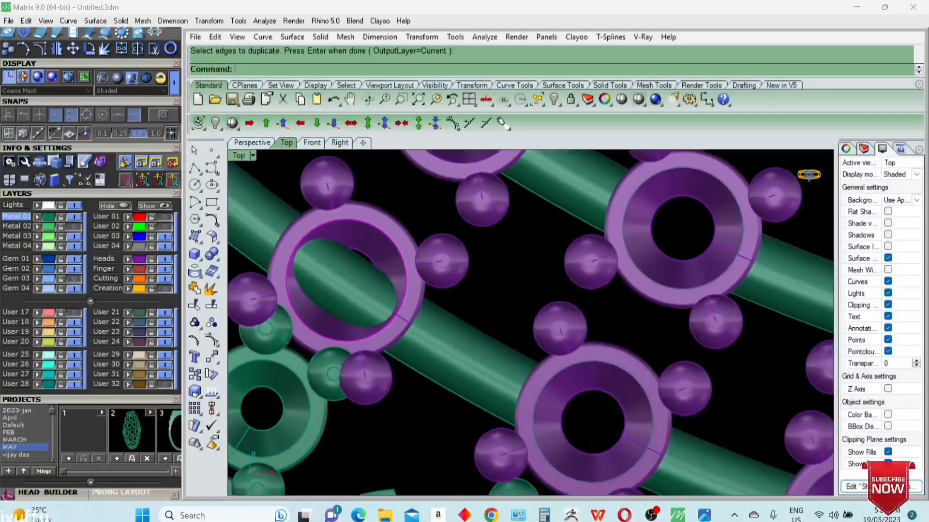
pyautogui.write('WC')
pyautogui.press('Return')
pyautogui.click(463, 353)
pyautogui.press('Return')
pyautogui.press('Return')
pyautogui.press('Return')
# Step: Cut the upper pipe out of the fourth head left of centre using the head's duplicated inner edge
pyautogui.moveTo(520, 169); pyautogui.dragTo(486, 327, button='right')
pyautogui.click(468, 285)
pyautogui.press('Return')
pyautogui.write('WC')
pyautogui.press('Return')
pyautogui.click(486, 327)
pyautogui.press('Return')
pyautogui.press('Return')
pyautogui.press('Return')
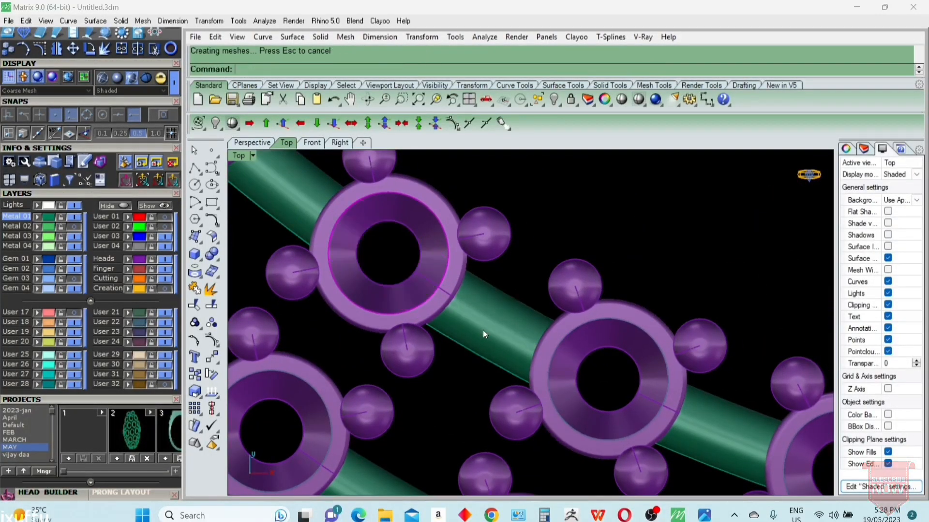
# Step: Duplicate the inner edge of the upper row's fifth head left of centre and wire-cut the pipe inside it
pyautogui.scroll(-5, 483, 330)
pyautogui.moveTo(345, 252); pyautogui.dragTo(454, 350, button='right')
pyautogui.scroll(6, 454, 350)
pyautogui.write('DE')
pyautogui.press('Return')
pyautogui.click(399, 326)
pyautogui.press('Return')
pyautogui.write('W')
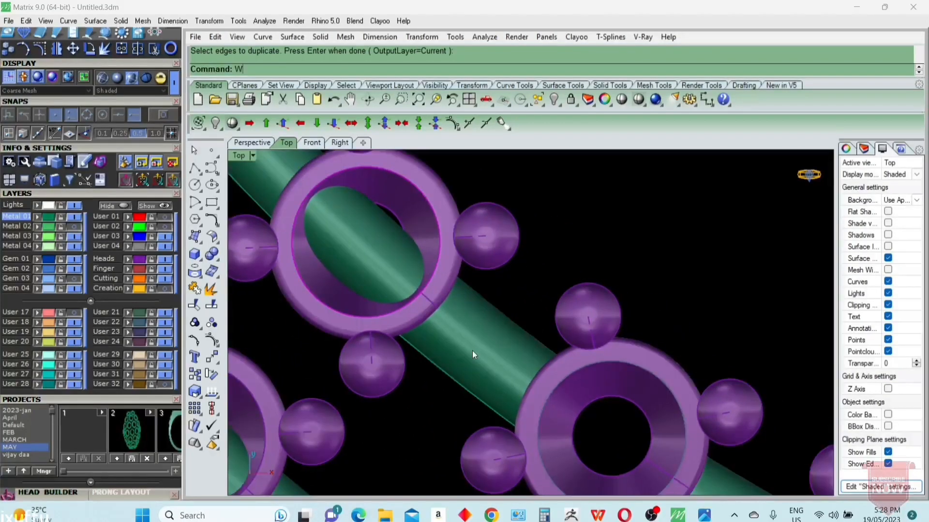
pyautogui.write('C')
pyautogui.press('Return')
pyautogui.click(474, 350)
pyautogui.press('Return')
pyautogui.press('Return')
pyautogui.press('Return')
pyautogui.scroll(-6, 485, 324)
# Step: Cut the lower pipe out of the fifth head left of centre using the head's duplicated inner edge
pyautogui.scroll(6, 382, 379)
pyautogui.write('DE')
pyautogui.click(362, 371)
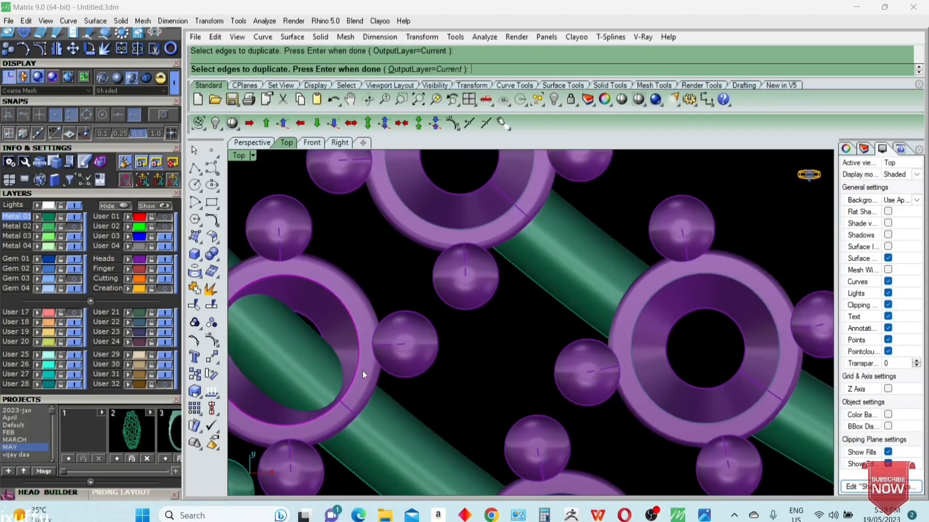
pyautogui.press('Return')
pyautogui.moveTo(395, 483); pyautogui.dragTo(451, 388, button='right')
pyautogui.write('WC')
pyautogui.press('Return')
pyautogui.click(452, 387)
pyautogui.press('Return')
pyautogui.press('Return')
pyautogui.press('Return')
pyautogui.scroll(-6, 452, 388)
pyautogui.scroll(6, 378, 328)
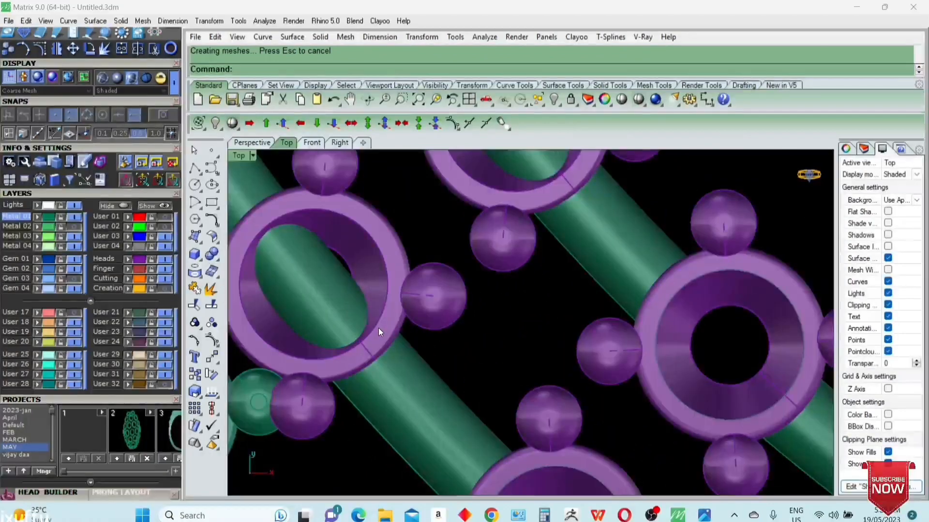
pyautogui.click(378, 328)
pyautogui.write('EX')
pyautogui.press('Return')
pyautogui.hotkey('ctrl', 'z')
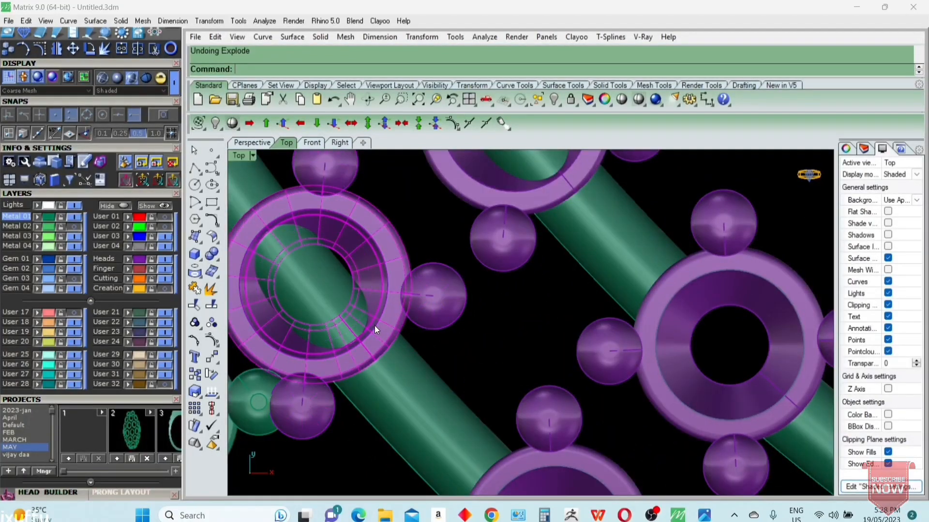
# Step: Duplicate the inner edges of the sixth heads left of centre in both rows and wire-cut the pipes inside them
pyautogui.scroll(-2, 375, 325)
pyautogui.write('DE')
pyautogui.press('Return')
pyautogui.click(374, 326)
pyautogui.press('Return')
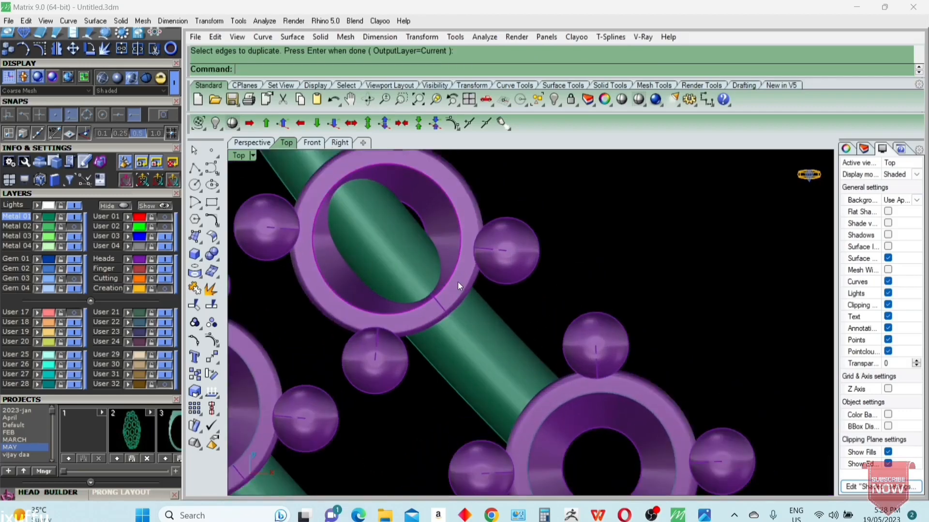
pyautogui.click(471, 338)
pyautogui.press('Return')
pyautogui.press('Return')
pyautogui.press('Return')
pyautogui.scroll(-8, 451, 360)
# Step: Duplicate the inner edge of the upper row's left end head and wire-cut the pipe end inside it
pyautogui.scroll(4, 393, 288)
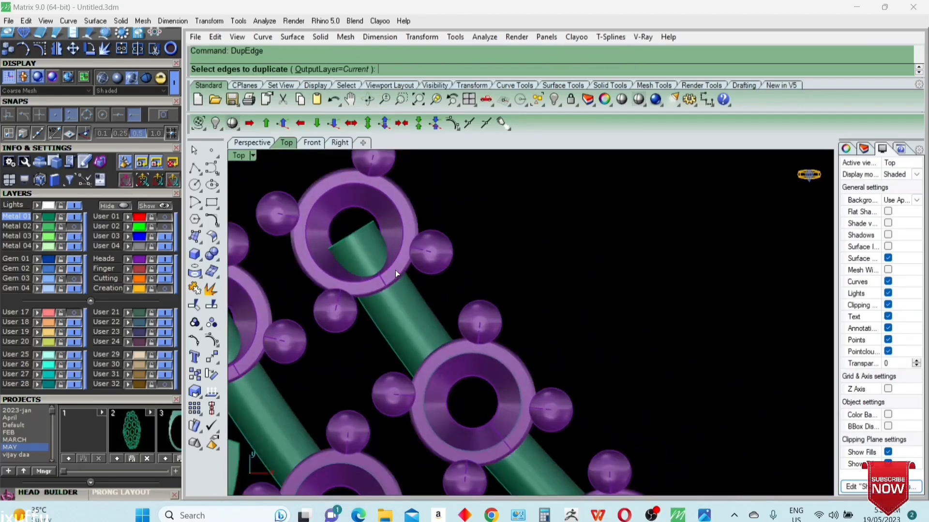
pyautogui.click(396, 271)
pyautogui.press('Return')
pyautogui.write('Wi')
pyautogui.press('Return')
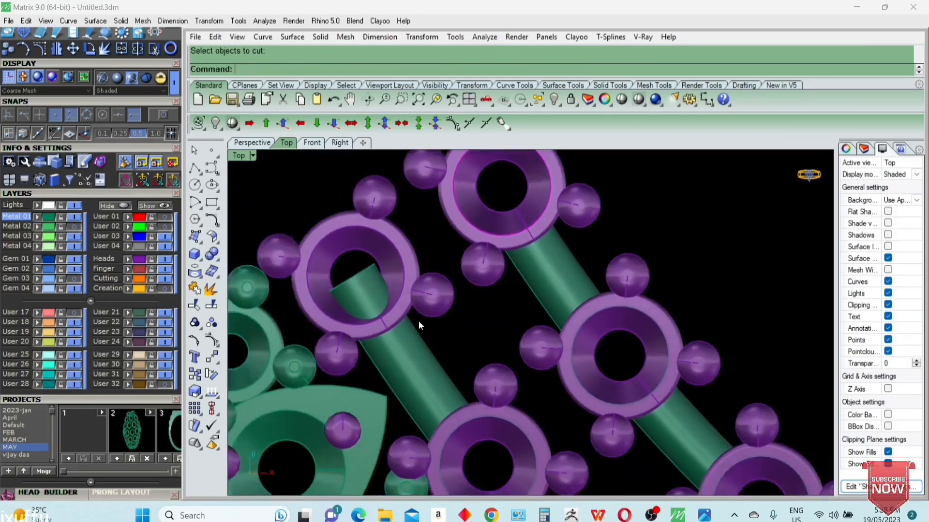
# Step: Cut the pipe end out of the lower row's left end head using the head's duplicated inner edge
pyautogui.click(396, 309)
pyautogui.press('Return')
pyautogui.write('Wi')
pyautogui.press('Return')
pyautogui.click(416, 342)
pyautogui.press('Return')
pyautogui.press('Return')
pyautogui.press('Return')
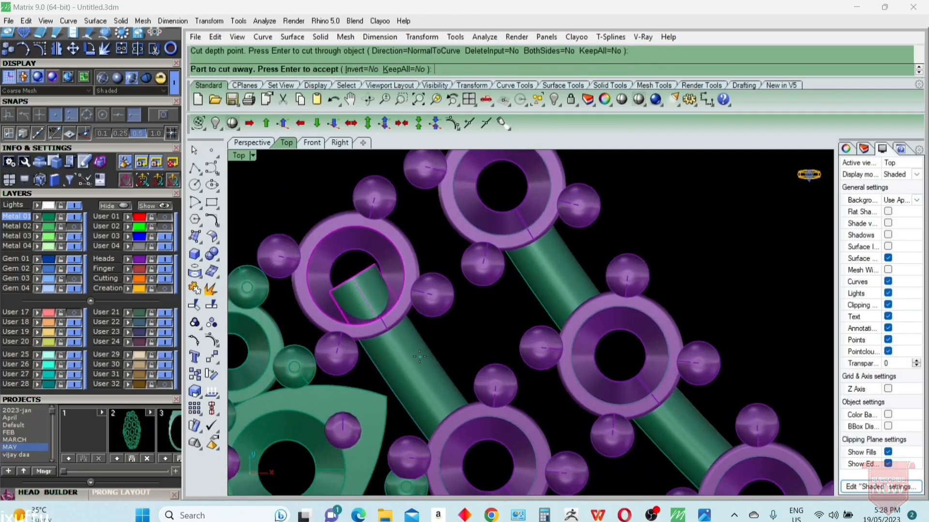
# Step: Select all curves in the model and delete them
pyautogui.scroll(-12, 368, 286)
pyautogui.write('SelCrv')
pyautogui.press('Return')
pyautogui.moveTo(551, 387); pyautogui.dragTo(465, 298, button='right')
pyautogui.press('Delete')
# Step: Mirror all pipe segments of both upper gem rows to the other half, using the vertical axis through the origin (0)
pyautogui.scroll(2, 466, 330)
pyautogui.click(579, 412)
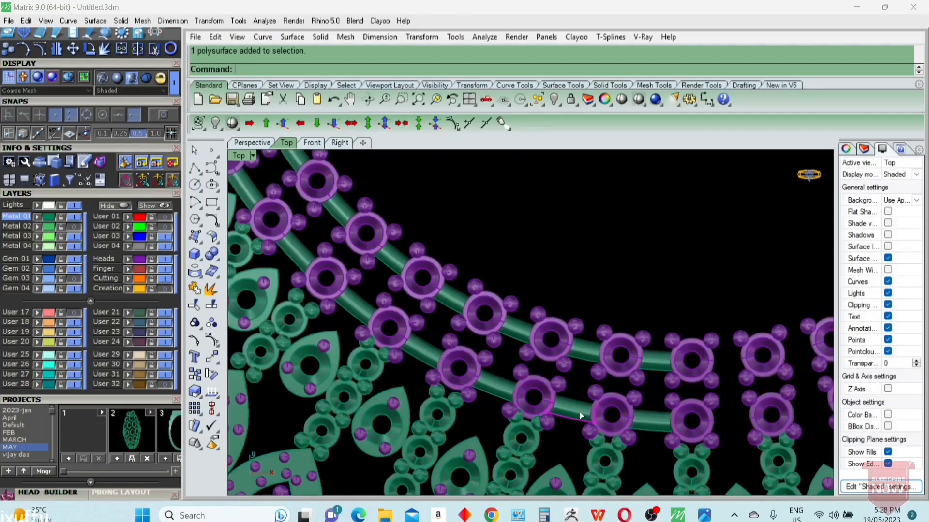
pyautogui.scroll(2, 423, 350)
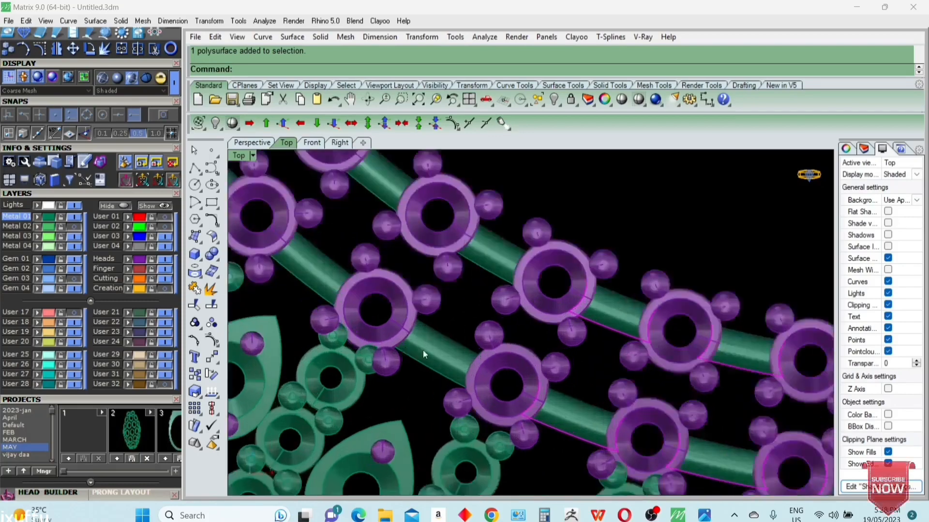
pyautogui.keyDown('shift'); pyautogui.click(315, 275); pyautogui.keyUp('shift')
pyautogui.keyDown('shift'); pyautogui.moveTo(380, 190); pyautogui.dragTo(384, 187); pyautogui.keyUp('shift')
pyautogui.hotkey('ctrl', 'z')
pyautogui.scroll(-7, 318, 263)
pyautogui.moveTo(317, 263); pyautogui.dragTo(376, 321, button='right')
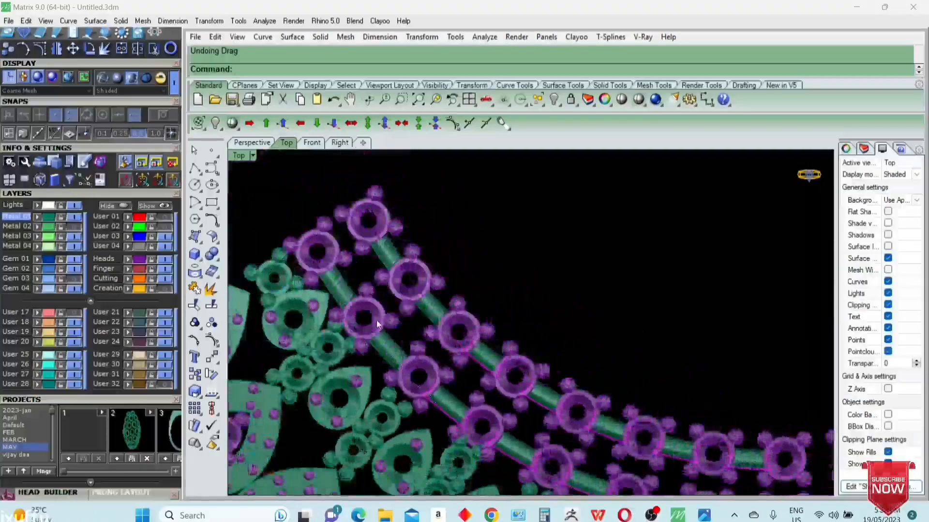
pyautogui.scroll(5, 377, 320)
pyautogui.keyDown('shift'); pyautogui.click(315, 275); pyautogui.keyUp('shift')
pyautogui.keyDown('shift'); pyautogui.click(455, 301); pyautogui.keyUp('shift')
pyautogui.scroll(-8, 418, 321)
pyautogui.moveTo(604, 408); pyautogui.dragTo(488, 351, button='right')
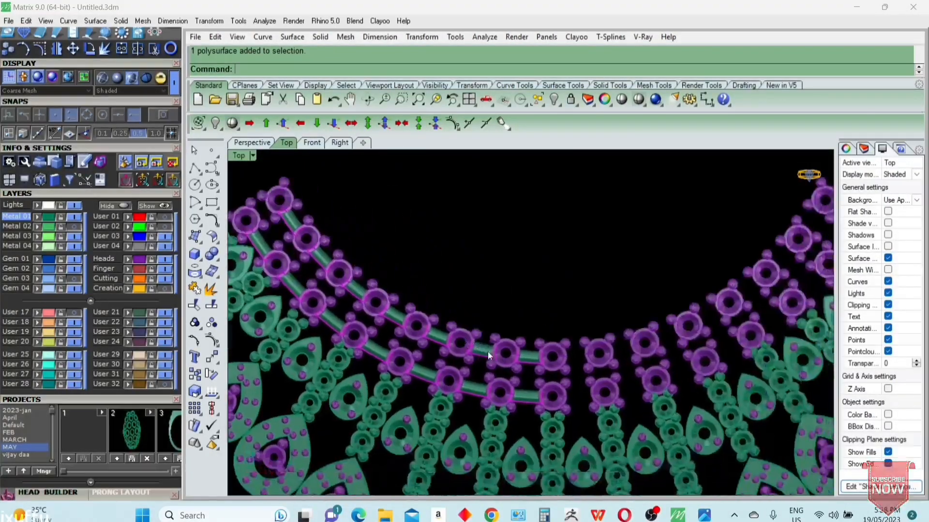
pyautogui.write('Mirror')
pyautogui.press('Return')
pyautogui.write('0')
pyautogui.press('Return')
pyautogui.click(589, 359)
# Step: Turn on the centre snap and draw a line between the centres of the two middle heads of the upper and lower rows
pyautogui.scroll(5, 558, 388)
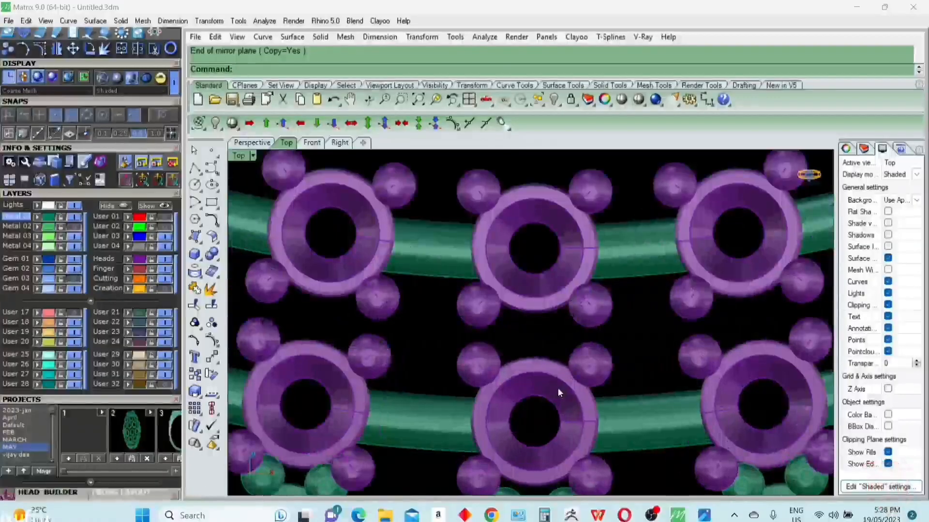
pyautogui.write('Line')
pyautogui.press('Return')
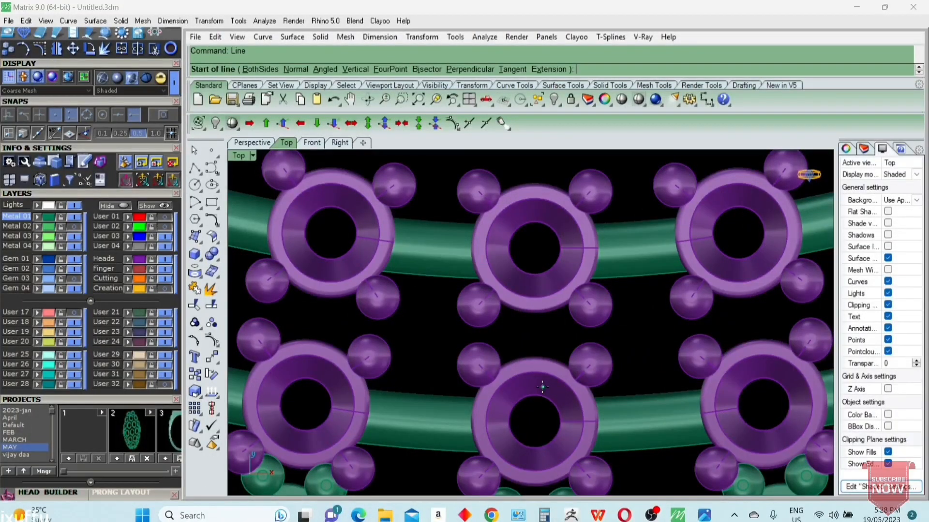
pyautogui.click(99, 164)
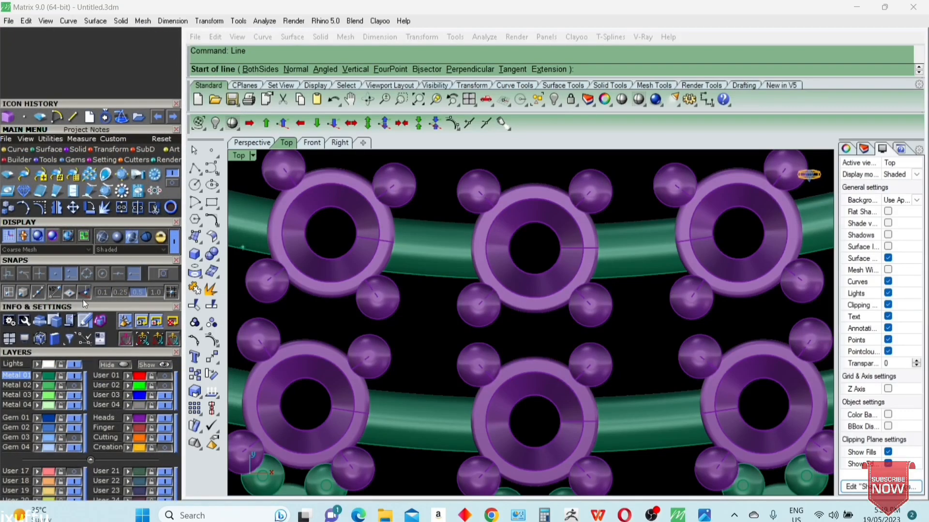
pyautogui.click(103, 274)
pyautogui.click(554, 379)
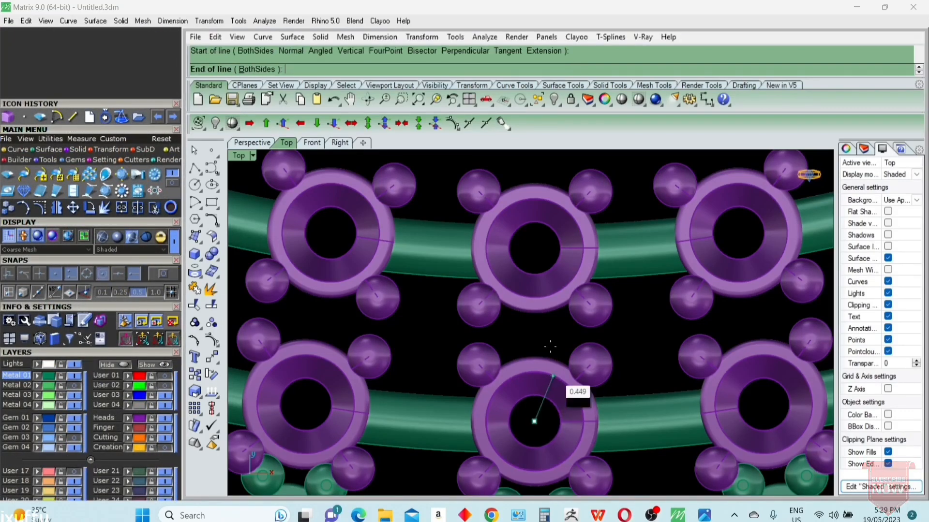
pyautogui.click(535, 249)
# Step: Draw lines joining the upper and lower row's first and second heads left of centre, centre to centre
pyautogui.press('Return')
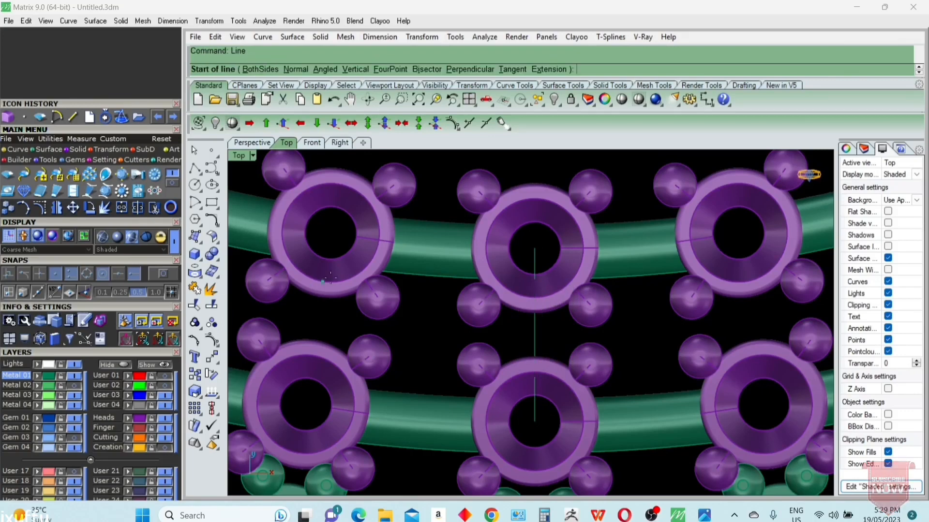
pyautogui.scroll(3, 338, 263)
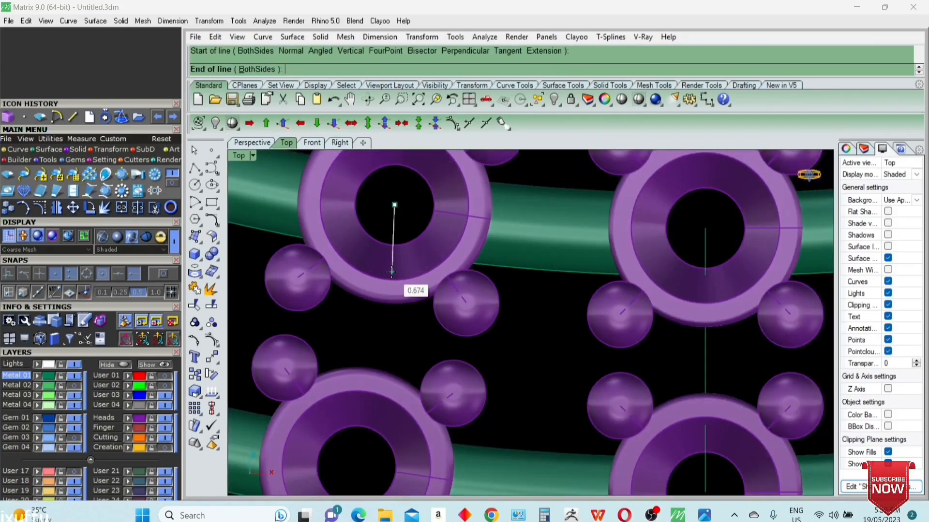
pyautogui.click(384, 424)
pyautogui.scroll(-5, 473, 368)
pyautogui.press('Return')
pyautogui.scroll(3, 474, 368)
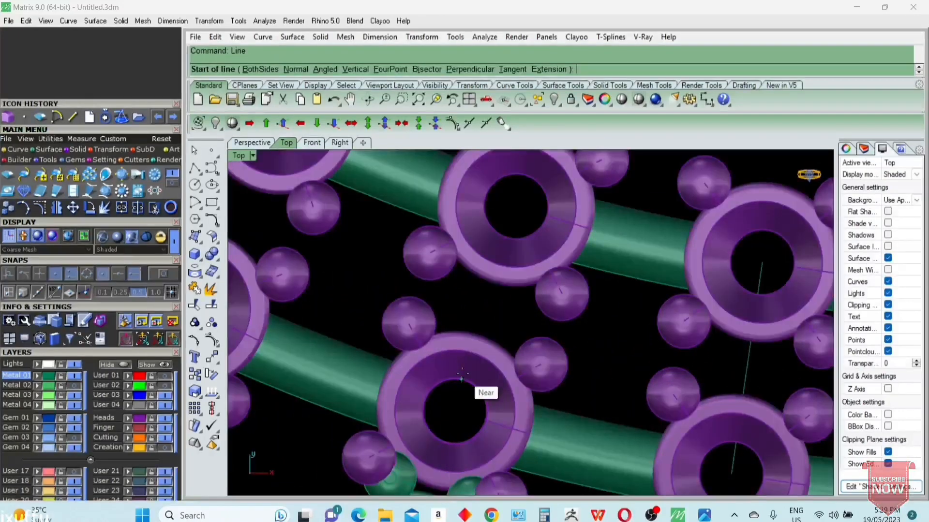
pyautogui.click(468, 387)
pyautogui.click(513, 237)
# Step: Draw lines joining the upper and lower row's third and fourth heads left of centre
pyautogui.scroll(-4, 498, 293)
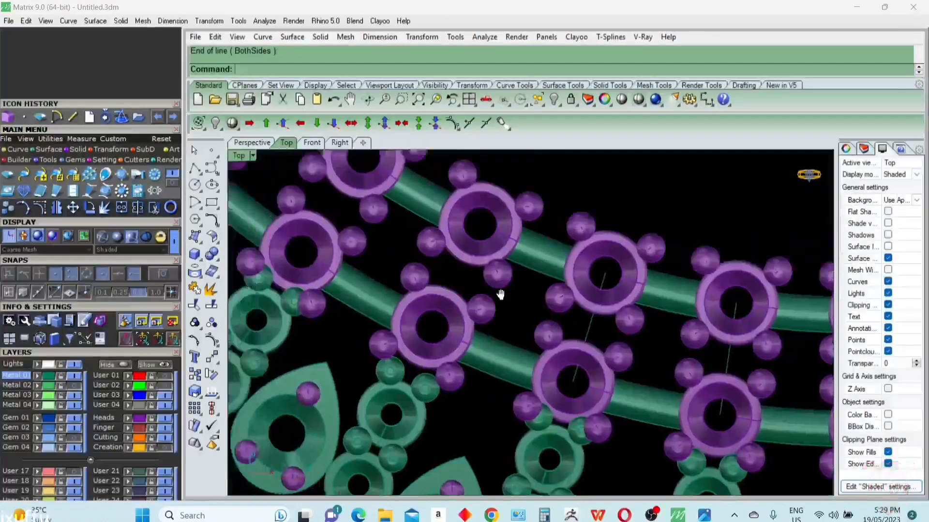
pyautogui.press('Return')
pyautogui.scroll(4, 487, 264)
pyautogui.click(469, 243)
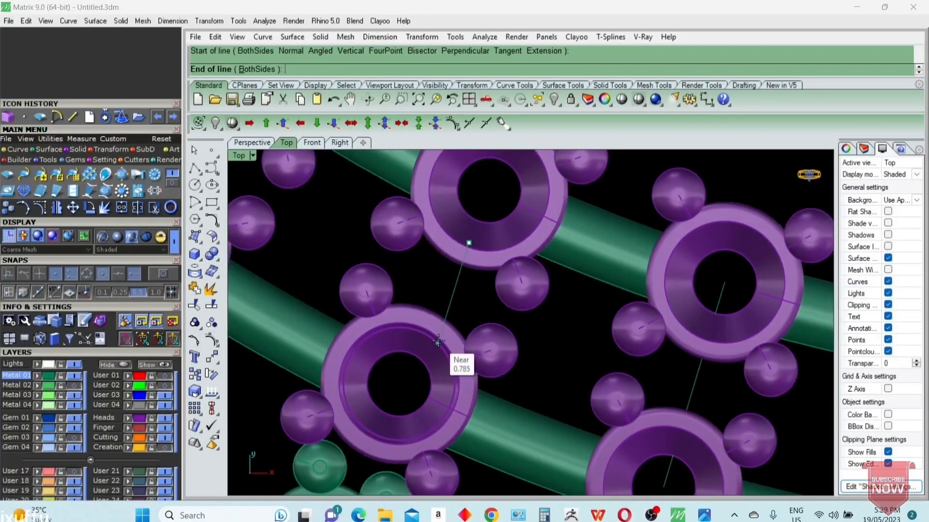
pyautogui.click(429, 335)
pyautogui.scroll(-4, 421, 325)
pyautogui.scroll(4, 416, 319)
pyautogui.press('Return')
pyautogui.click(387, 347)
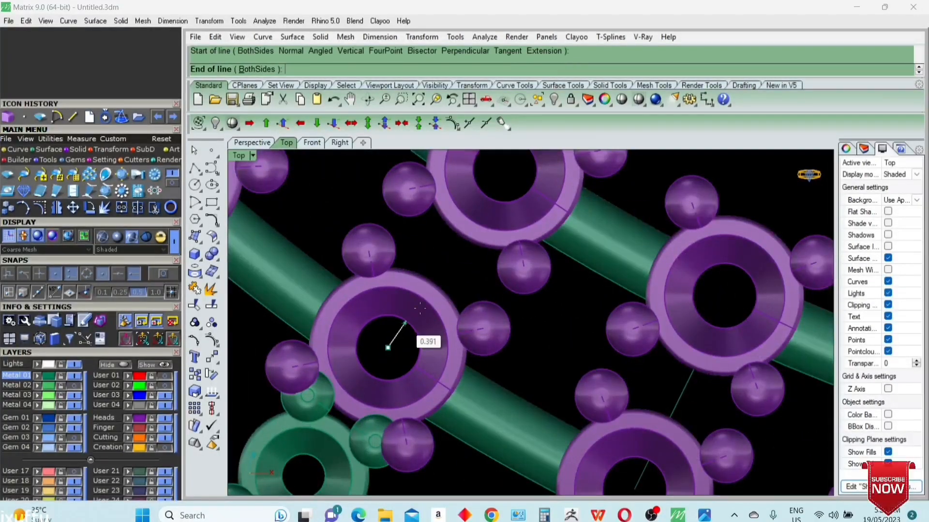
pyautogui.click(493, 199)
# Step: Draw lines joining the upper and lower row's fifth and sixth heads left of centre
pyautogui.scroll(-4, 494, 203)
pyautogui.press('Return')
pyautogui.scroll(4, 484, 242)
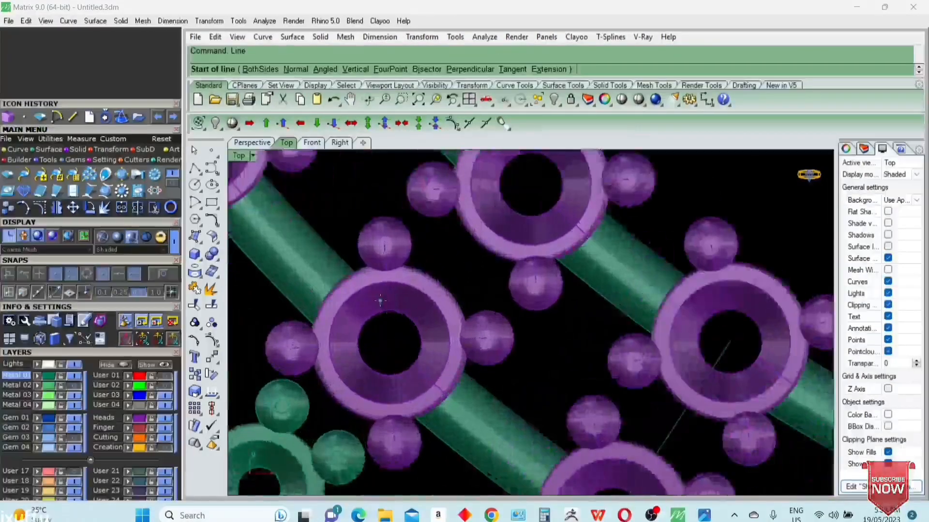
pyautogui.click(389, 343)
pyautogui.click(514, 203)
pyautogui.scroll(-3, 514, 203)
pyautogui.press('Return')
pyautogui.scroll(4, 384, 272)
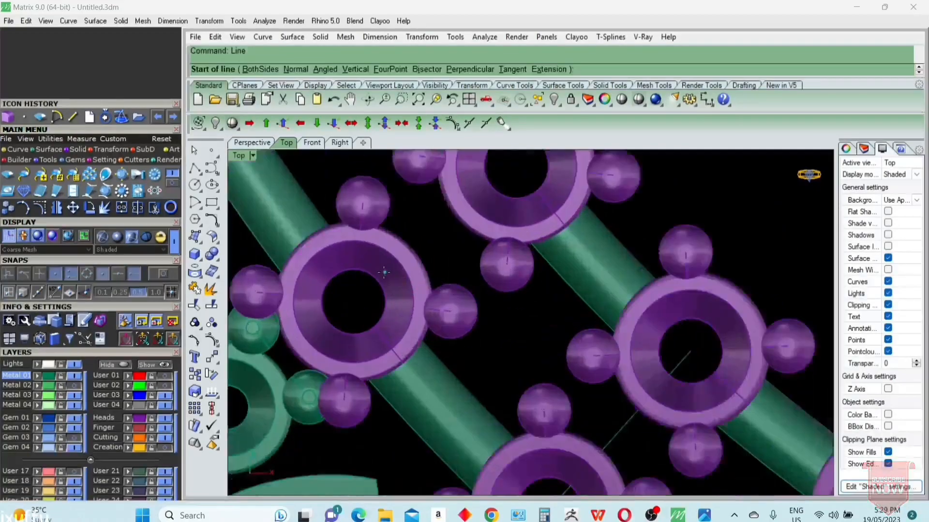
pyautogui.click(376, 283)
pyautogui.click(517, 210)
# Step: Draw a line joining the left end heads of the upper and lower rows
pyautogui.scroll(-3, 472, 279)
pyautogui.press('Return')
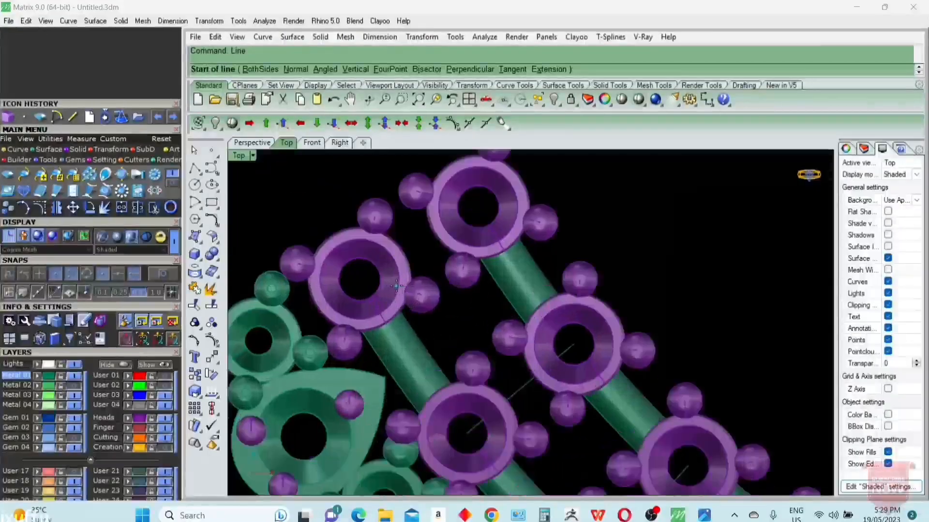
pyautogui.scroll(3, 369, 266)
pyautogui.click(370, 266)
pyautogui.click(499, 183)
pyautogui.scroll(-3, 498, 183)
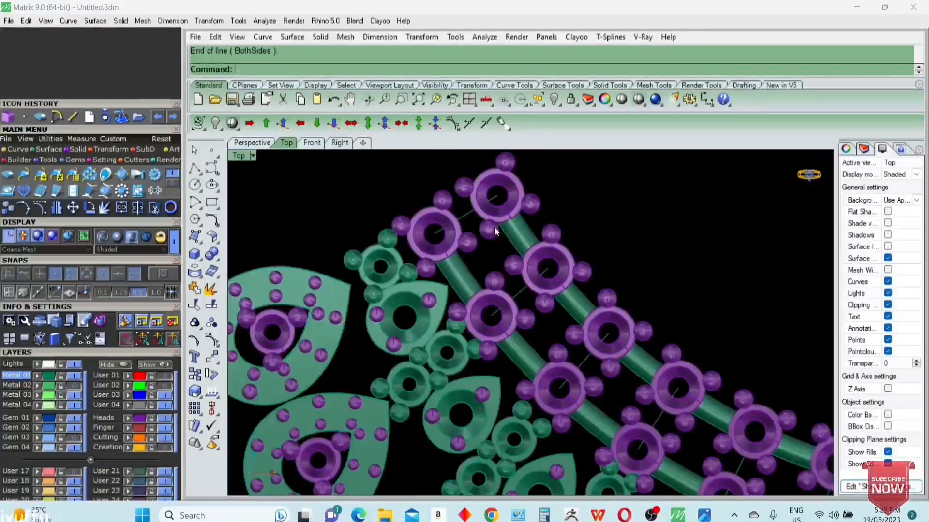
# Step: Select the eight connecting lines and project them onto the Top view's construction plane with ProjectToCPlane
pyautogui.scroll(-2, 265, 151)
pyautogui.click(252, 143)
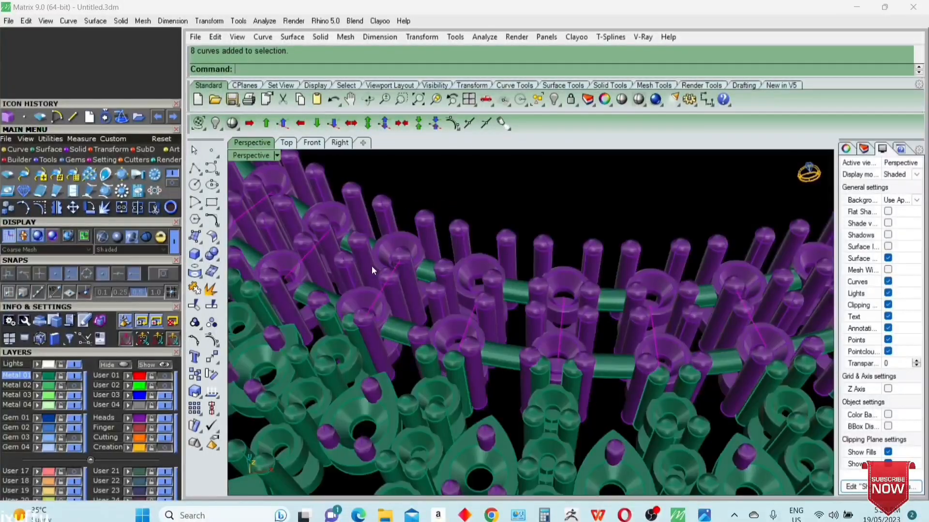
pyautogui.scroll(-3, 477, 349)
pyautogui.moveTo(477, 350); pyautogui.dragTo(532, 334, button='right')
pyautogui.scroll(3, 595, 325)
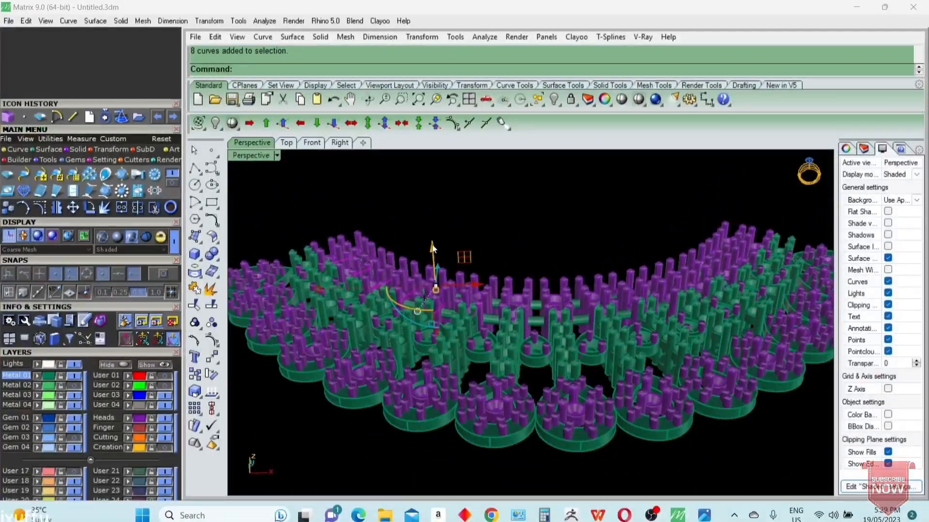
pyautogui.moveTo(436, 197); pyautogui.dragTo(550, 290, button='right')
pyautogui.hotkey('ctrl', 'F1')
pyautogui.write('Pro')
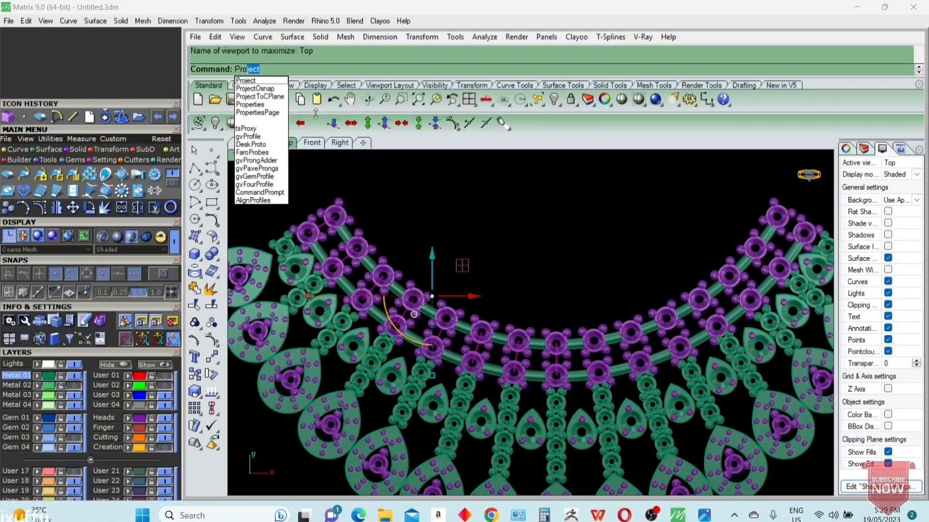
pyautogui.click(256, 96)
pyautogui.rightClick(573, 298)
# Step: Delete the original, unprojected connecting lines
pyautogui.moveTo(587, 280); pyautogui.dragTo(543, 335, button='right')
pyautogui.hotkey('ctrl', 'F4')
pyautogui.press('Delete')
# Step: Select the projected lines and create pipes along them between the two gem rows
pyautogui.write('S')
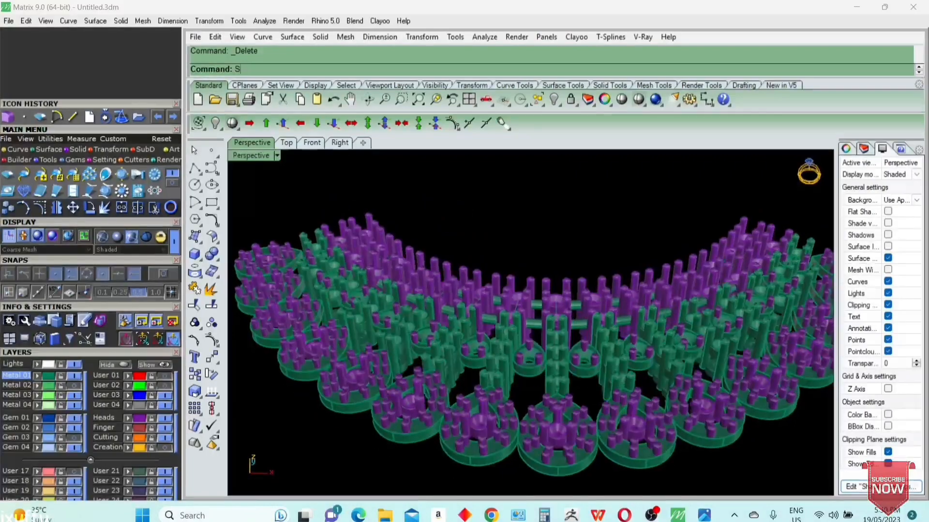
pyautogui.hotkey('ctrl', 'F1')
pyautogui.scroll(3, 548, 381)
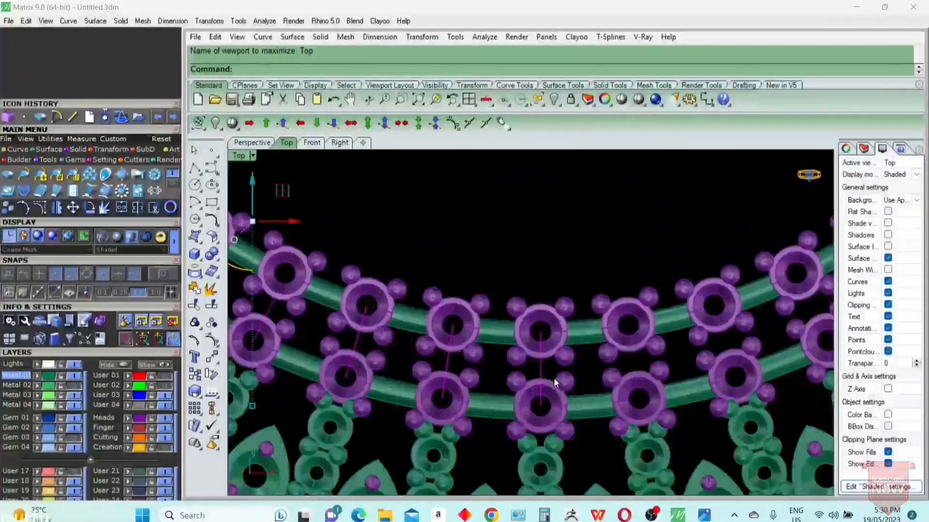
pyautogui.write('Pipe')
pyautogui.press('Return')
pyautogui.press('Return')
pyautogui.scroll(10, 545, 381)
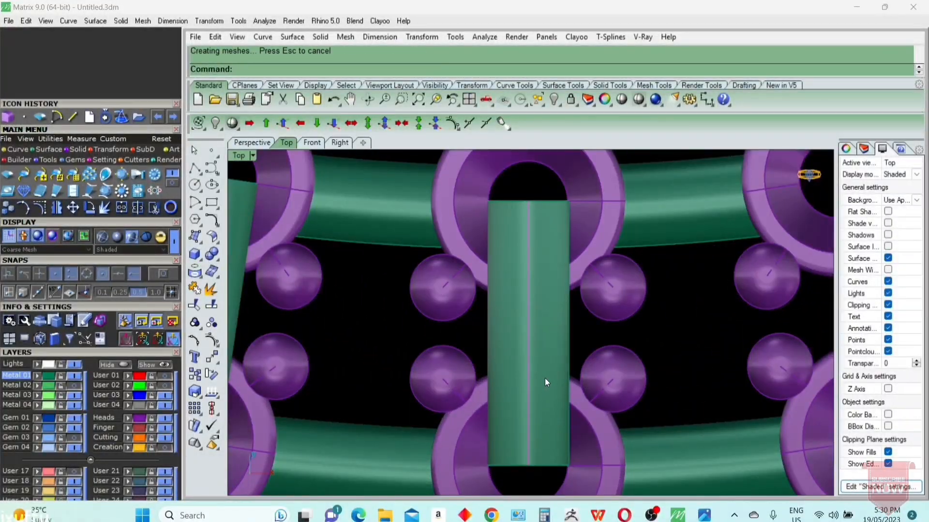
# Step: Lower the new cross pipes vertically so they sit inside the heads, checking their height in the Perspective view
pyautogui.scroll(-8, 544, 376)
pyautogui.click(334, 123)
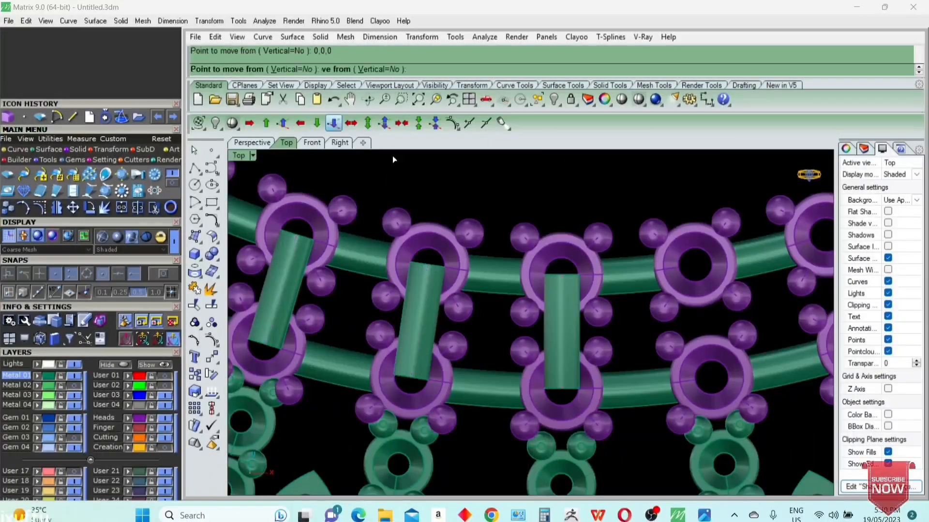
pyautogui.scroll(6, 590, 324)
pyautogui.hotkey('ctrl', 'F4')
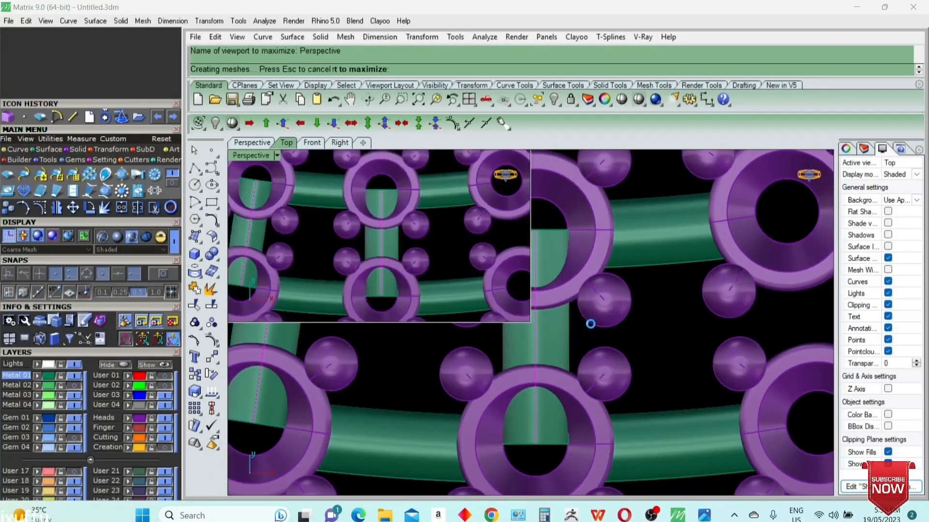
pyautogui.scroll(-6, 590, 324)
pyautogui.moveTo(591, 325)
pyautogui.mouseDown(button='right')
pyautogui.moveTo(474, 224)
pyautogui.moveTo(657, 339)
pyautogui.moveTo(597, 330)
pyautogui.mouseUp(button='right')
pyautogui.scroll(10, 658, 328)
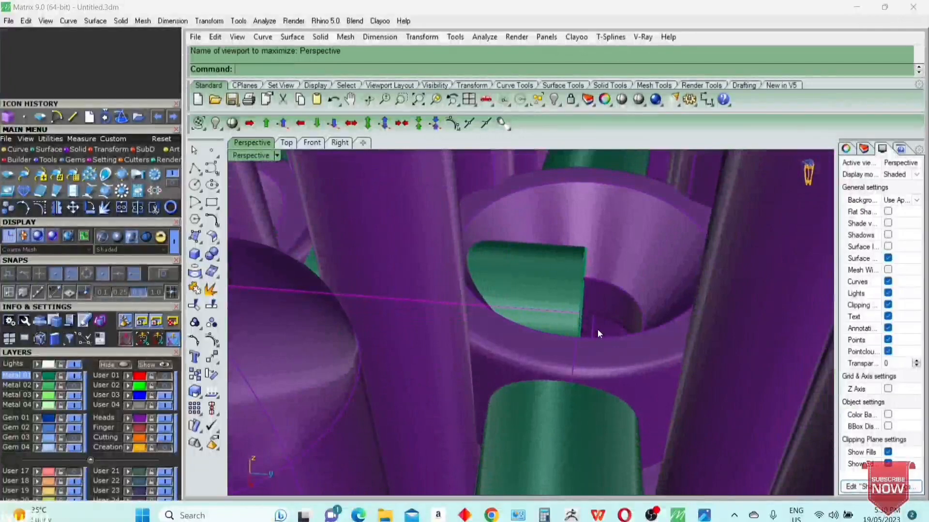
pyautogui.click(334, 124)
pyautogui.moveTo(553, 282); pyautogui.dragTo(641, 406, button='right')
# Step: Duplicate the inner edge of the lower row's centre head in the Top view and wire-cut the cross pipe inside it
pyautogui.hotkey('ctrl', 'F1')
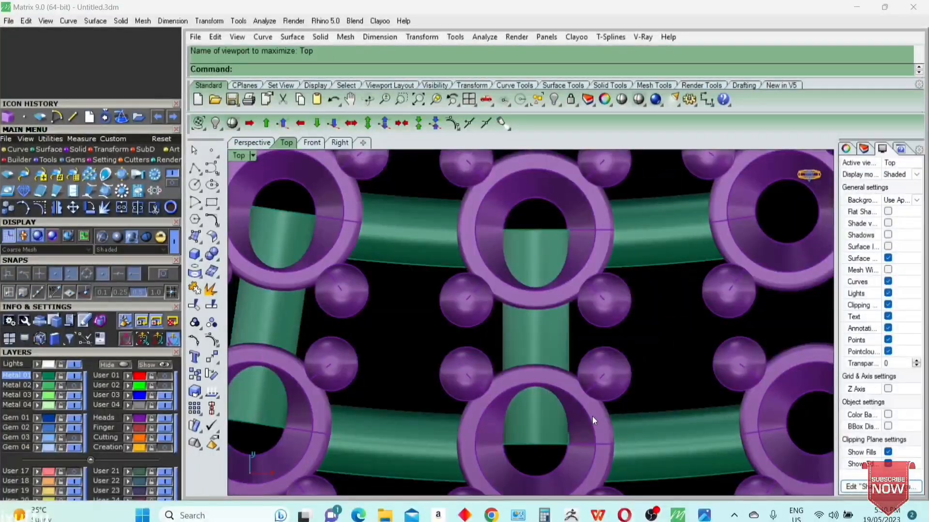
pyautogui.rightClick(591, 416)
pyautogui.click(592, 416)
pyautogui.rightClick(591, 417)
pyautogui.write('W')
pyautogui.rightClick(587, 424)
pyautogui.click(541, 426)
pyautogui.rightClick(542, 427)
pyautogui.rightClick(542, 427)
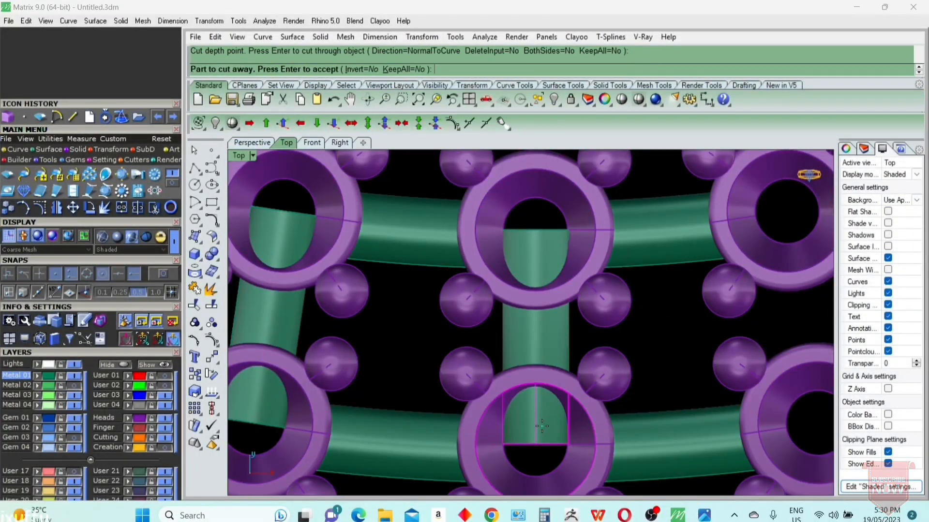
pyautogui.rightClick(542, 425)
# Step: Finish the lower centre head's cut, and wire-cut the cross pipe inside the upper centre head using its duplicated inner edge
pyautogui.rightClick(565, 282)
pyautogui.click(565, 281)
pyautogui.rightClick(565, 282)
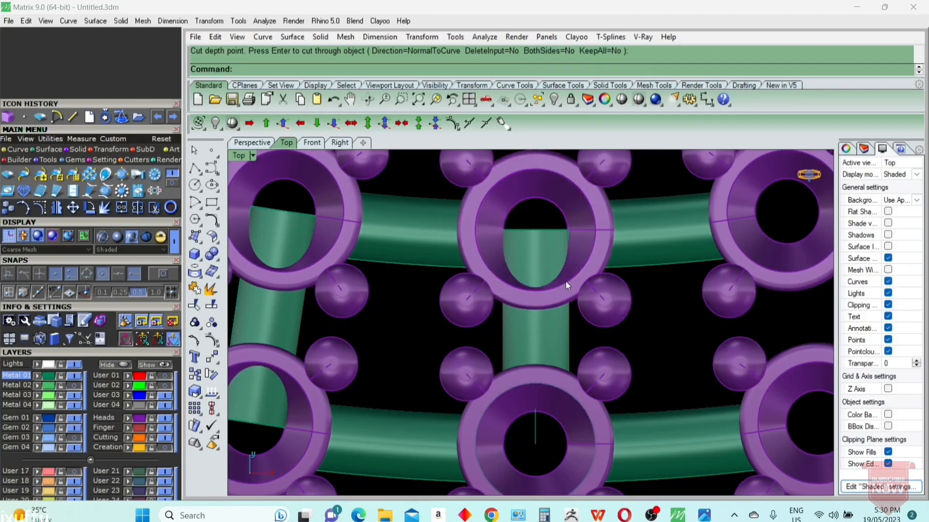
pyautogui.rightClick(565, 282)
pyautogui.rightClick(565, 281)
pyautogui.click(564, 282)
pyautogui.rightClick(565, 282)
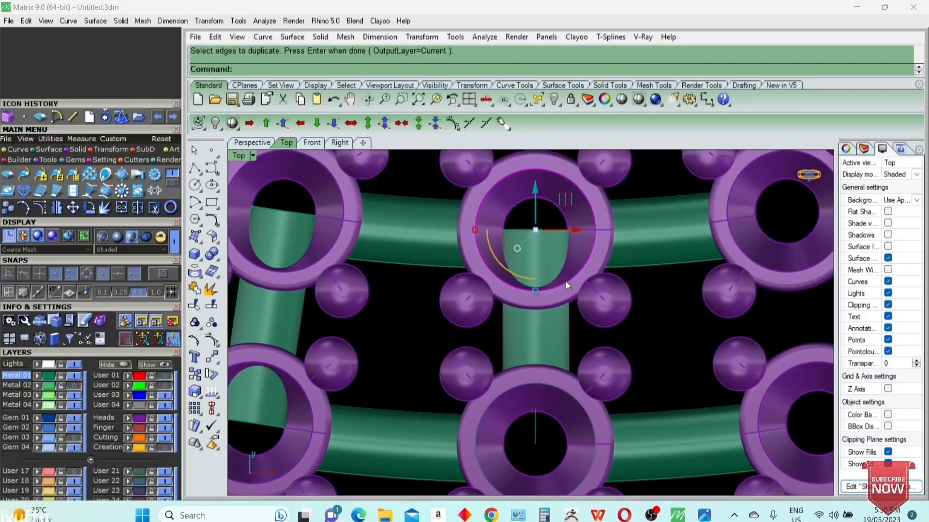
pyautogui.write('W')
pyautogui.rightClick(565, 282)
pyautogui.click(530, 265)
pyautogui.rightClick(525, 260)
pyautogui.rightClick(524, 260)
pyautogui.rightClick(525, 260)
# Step: Duplicate the inner edge of the upper-row head one column left of centre and wire-cut the cross pipe inside it
pyautogui.moveTo(347, 289); pyautogui.dragTo(559, 296, button='right')
pyautogui.scroll(2, 517, 282)
pyautogui.rightClick(517, 281)
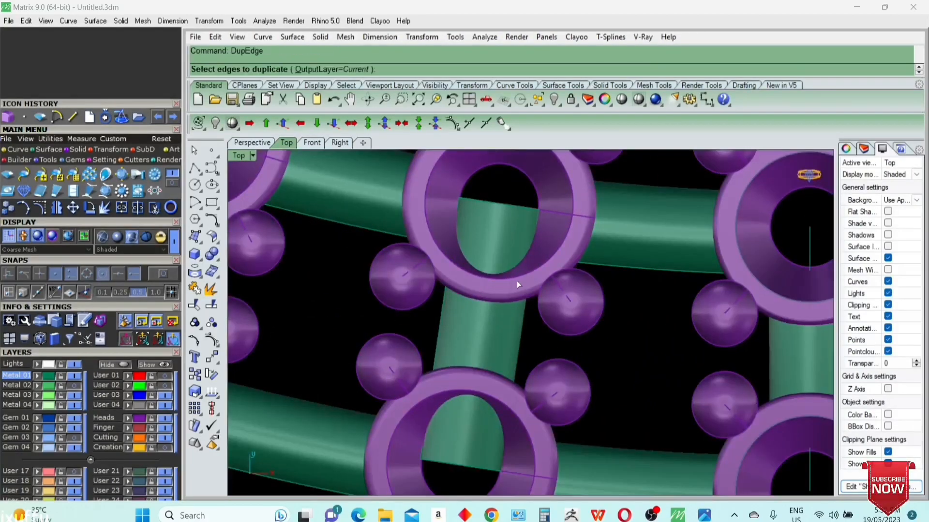
pyautogui.click(513, 280)
pyautogui.rightClick(512, 281)
pyautogui.write('W')
pyautogui.rightClick(512, 277)
pyautogui.click(512, 273)
pyautogui.rightClick(512, 274)
pyautogui.rightClick(512, 274)
pyautogui.rightClick(513, 276)
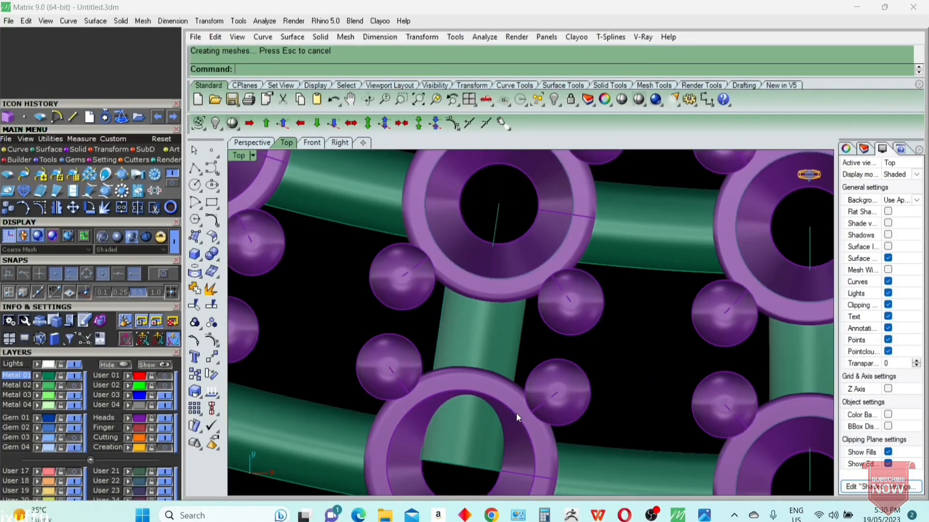
# Step: Duplicate the inner edge of the lower-row head in that same first column and wire-cut the cross pipe inside it
pyautogui.click(526, 432)
pyautogui.rightClick(527, 432)
pyautogui.write('W')
pyautogui.moveTo(526, 432); pyautogui.dragTo(518, 393, button='right')
pyautogui.rightClick(484, 389)
pyautogui.rightClick(484, 389)
pyautogui.rightClick(484, 389)
pyautogui.moveTo(407, 362); pyautogui.dragTo(488, 372, button='right')
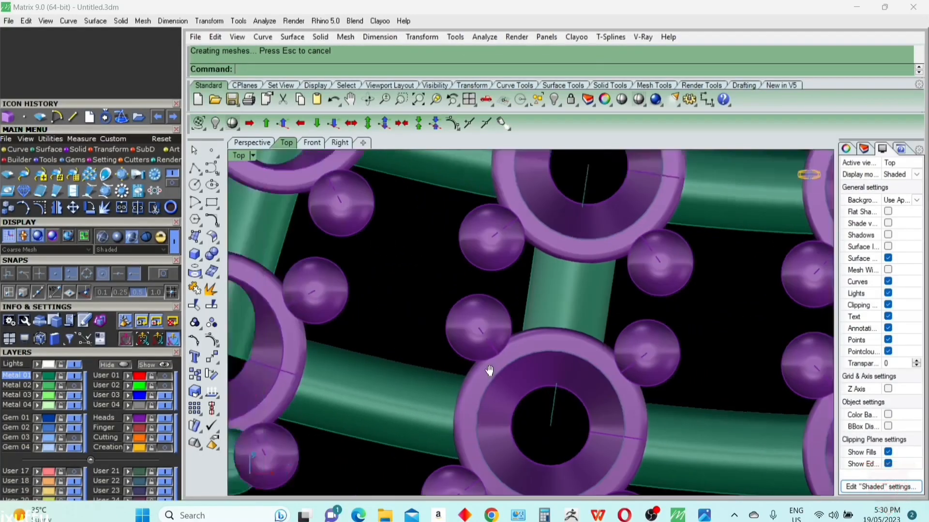
# Step: Wire-cut the cross pipe inside both heads of the second column left of centre, using their duplicated inner edges
pyautogui.moveTo(281, 332); pyautogui.dragTo(506, 386, button='right')
pyautogui.rightClick(507, 386)
pyautogui.click(506, 386)
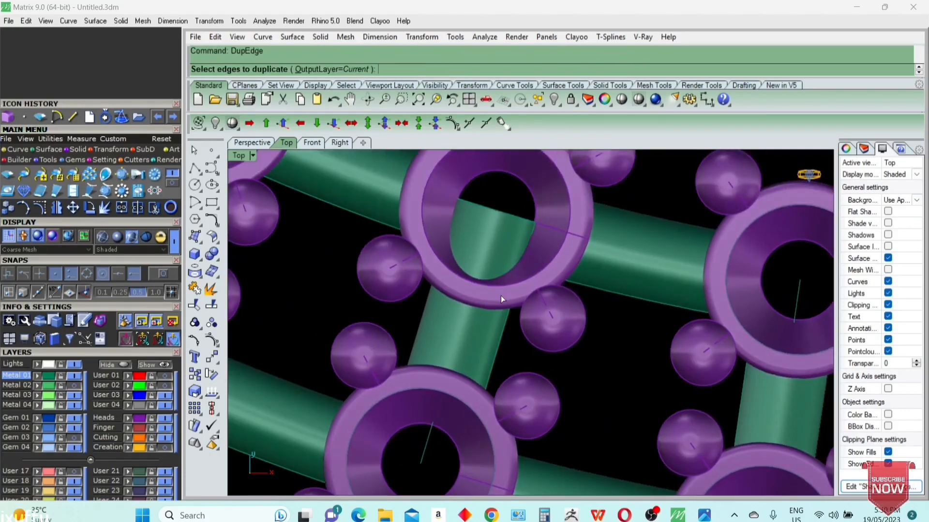
pyautogui.click(501, 288)
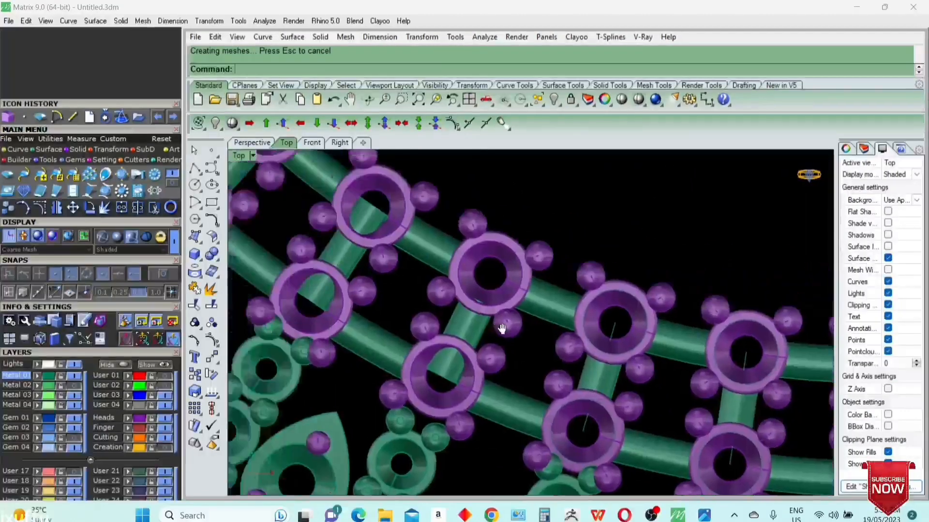
# Step: Re-cut the leftover pipe sliver in the third column's upper head and wire-cut the pipe inside that column's lower head
pyautogui.scroll(3, 489, 303)
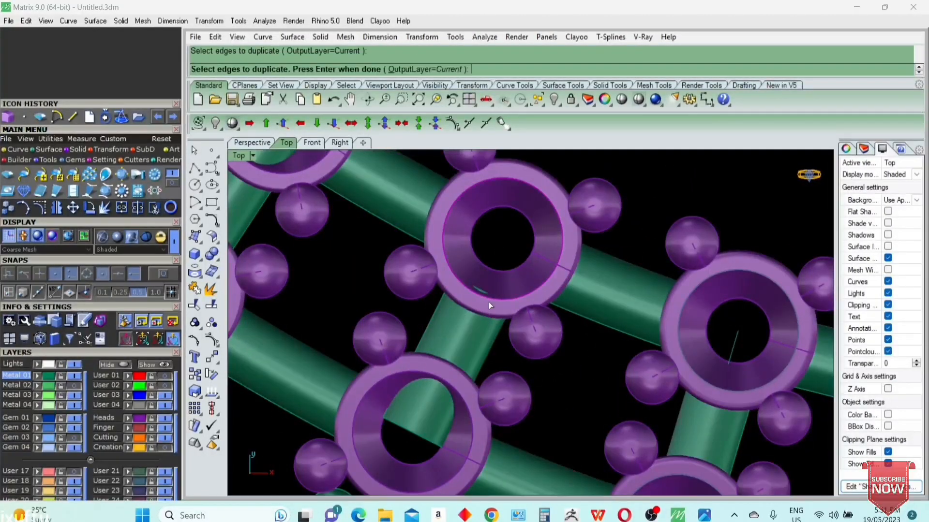
pyautogui.click(488, 301)
pyautogui.scroll(2, 479, 319)
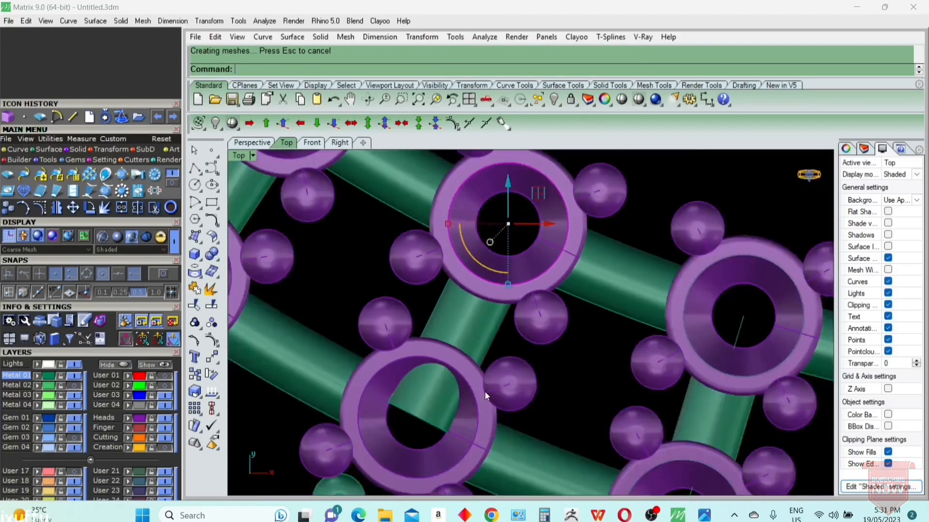
pyautogui.scroll(2, 485, 392)
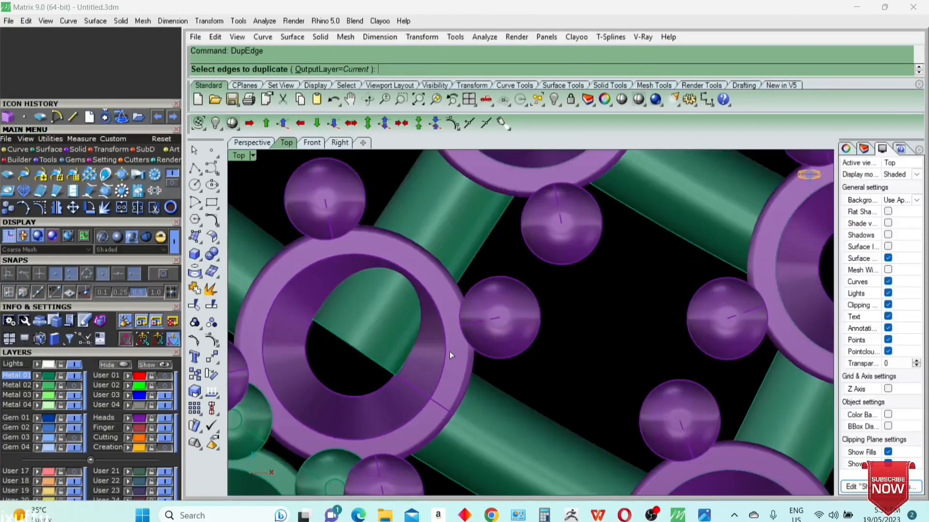
pyautogui.click(446, 353)
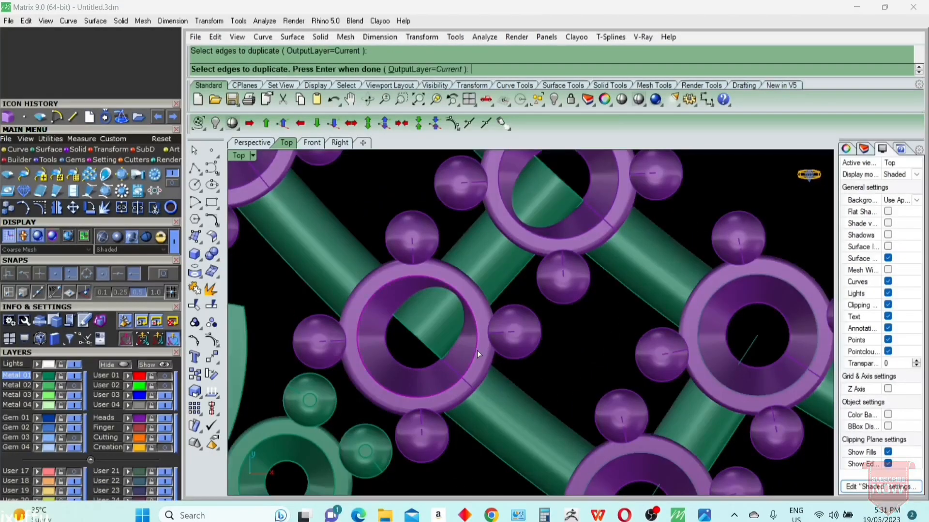
# Step: Wire-cut the cross pipe inside the lower and upper heads of the fourth column left of centre along their inner edges
pyautogui.press('Return')
pyautogui.write('W')
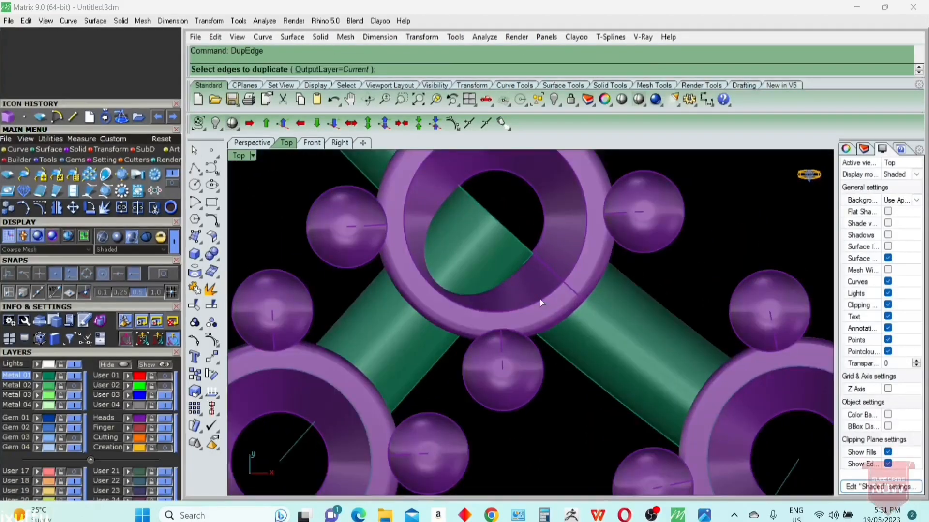
pyautogui.press('Return')
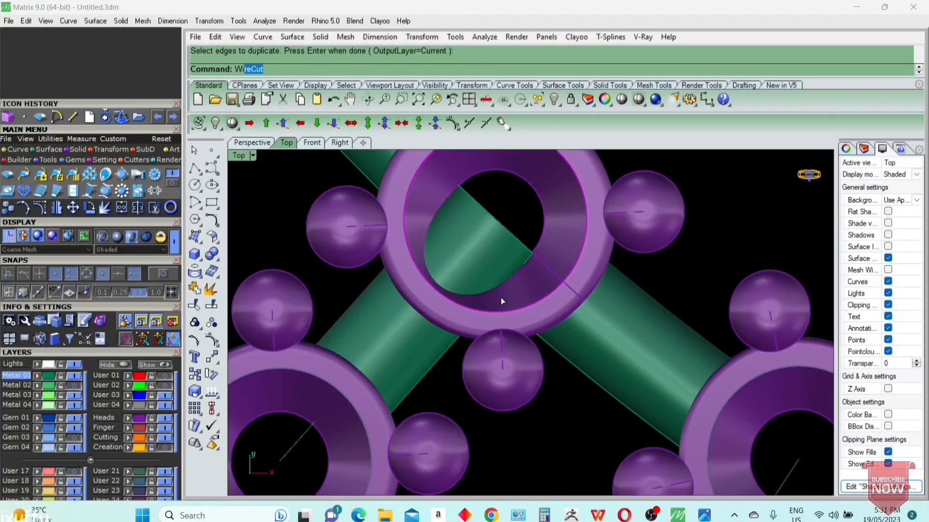
# Step: Duplicate the inner edges of the fifth column's upper and lower heads and wire-cut the cross pipe inside both
pyautogui.write('DupEdge')
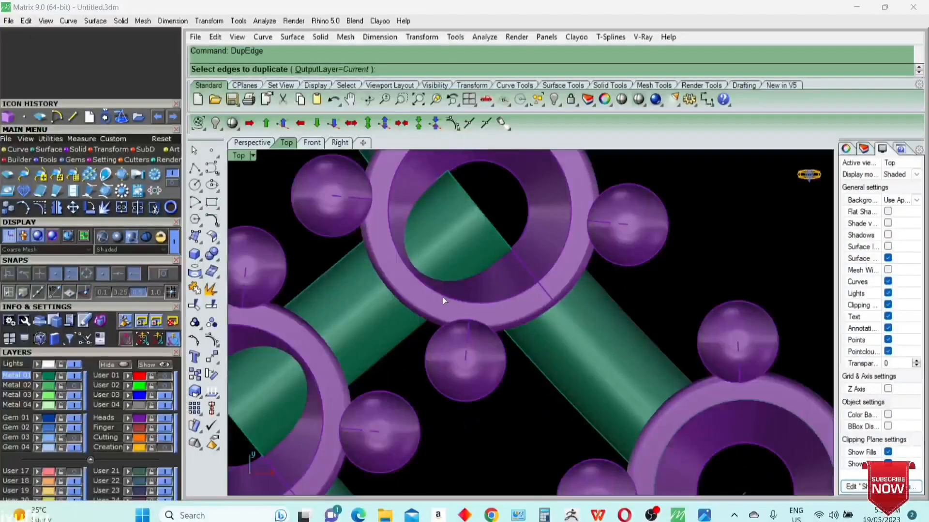
pyautogui.click(473, 206)
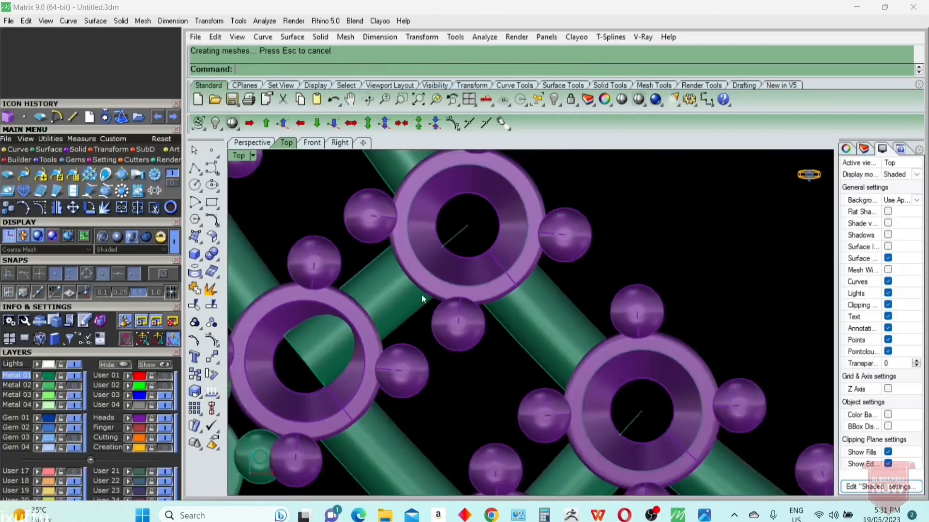
pyautogui.moveTo(421, 294); pyautogui.dragTo(483, 269, button='right')
pyautogui.scroll(2, 428, 316)
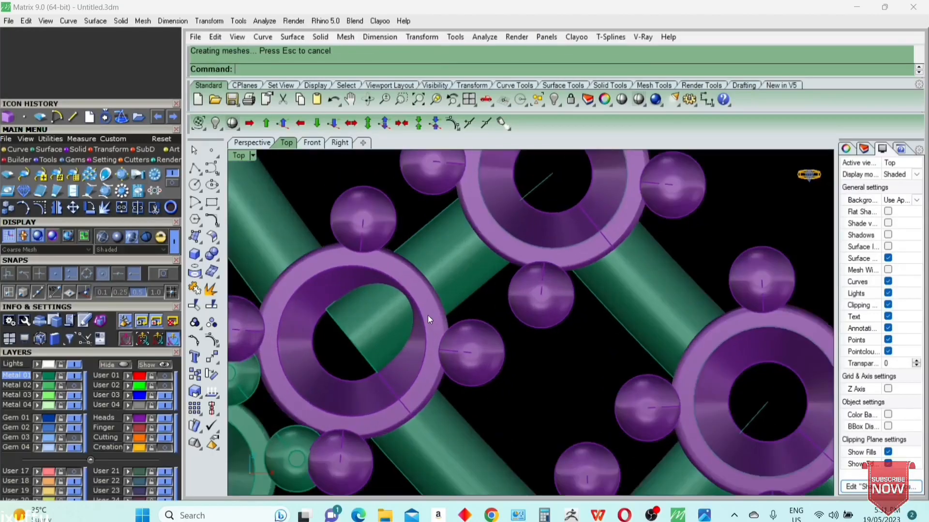
pyautogui.click(351, 341)
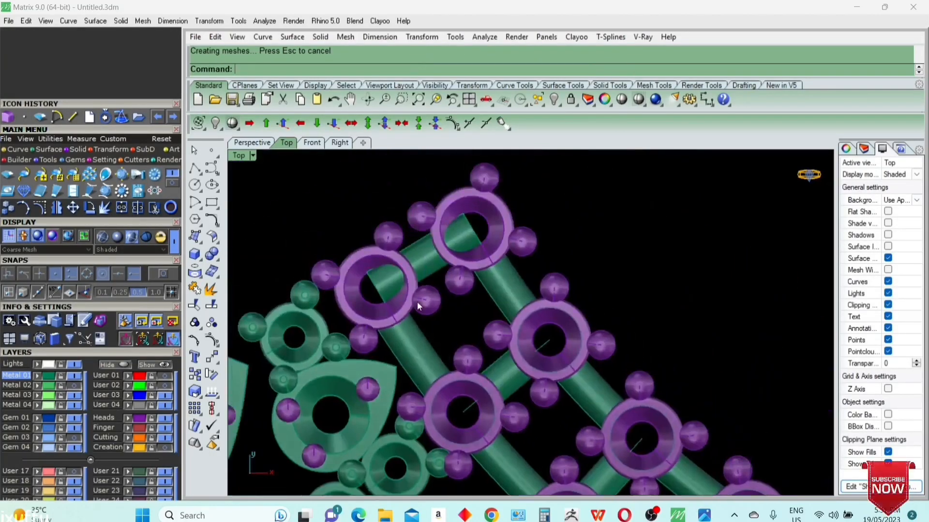
# Step: Wire-cut the cross pipe inside both heads of the end column, and delete all duplicated edges and leftover pipe centre lines
pyautogui.scroll(6, 411, 291)
pyautogui.write('DupEdge')
pyautogui.press('Return')
pyautogui.click(402, 274)
pyautogui.press('Return')
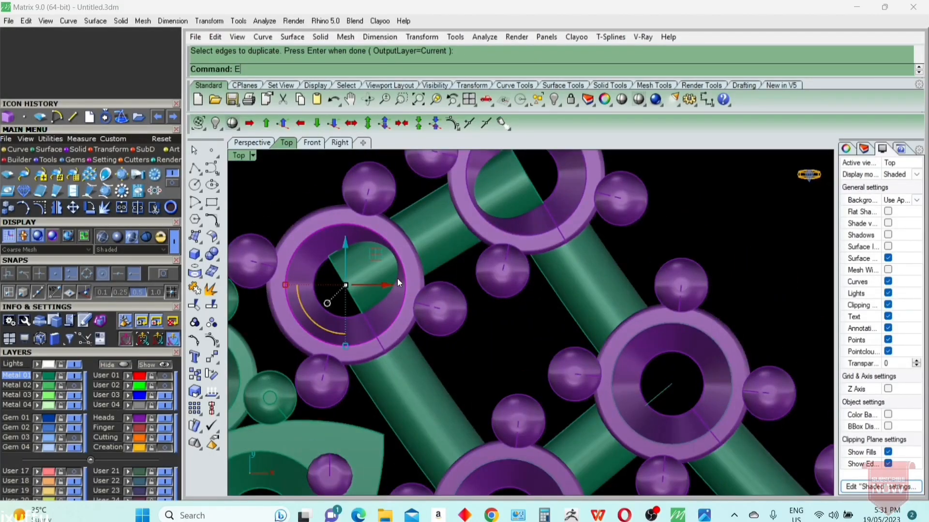
pyautogui.write('W')
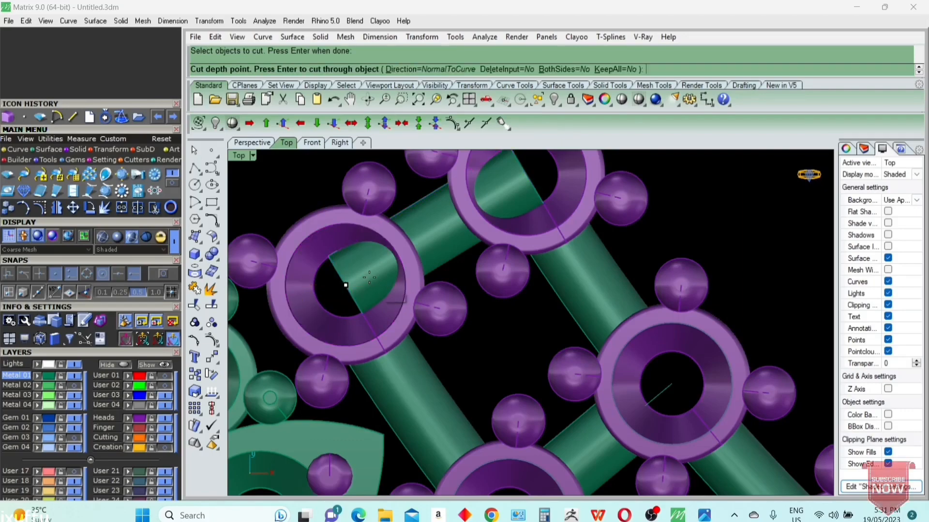
pyautogui.press('Return')
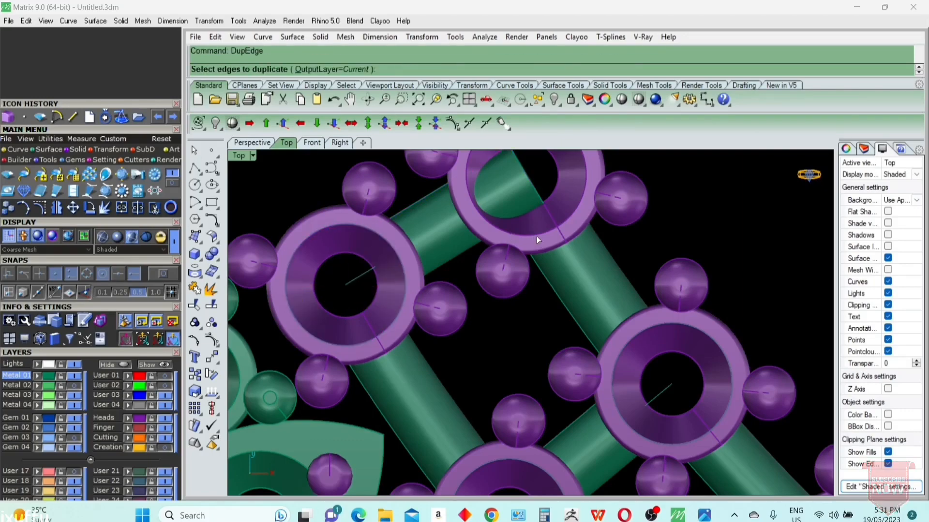
pyautogui.click(532, 221)
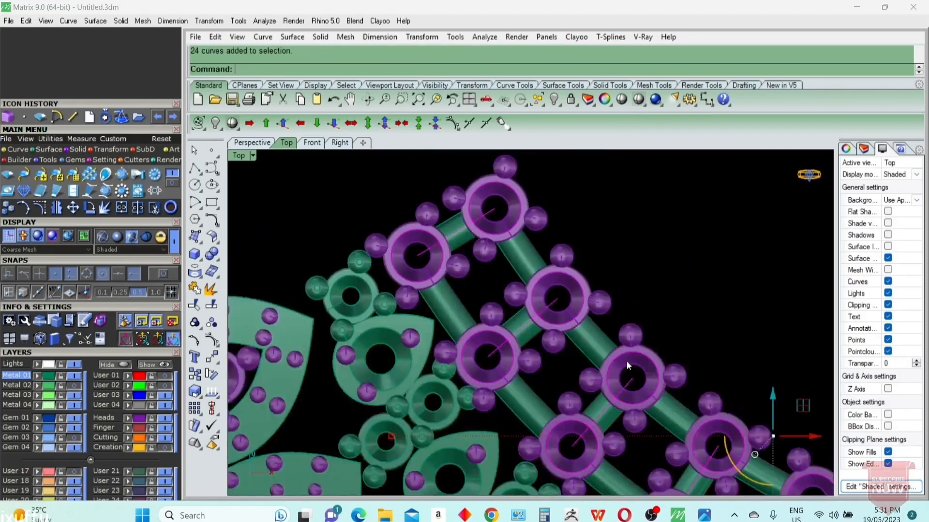
pyautogui.press('Delete')
# Step: Select the trimmed cross pipes left of centre and mirror a copy of them across the vertical axis through the origin, 0
pyautogui.scroll(3, 459, 362)
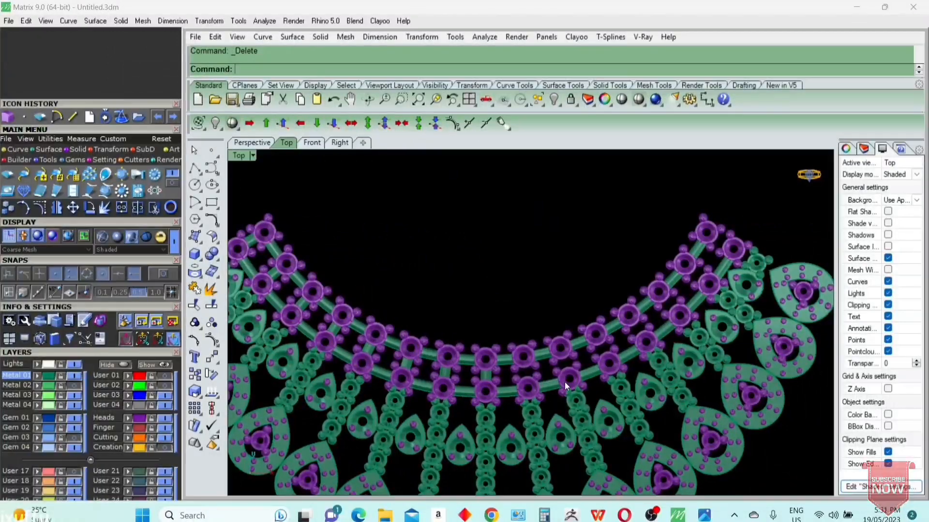
pyautogui.scroll(5, 476, 370)
pyautogui.scroll(-5, 550, 315)
pyautogui.scroll(3, 550, 315)
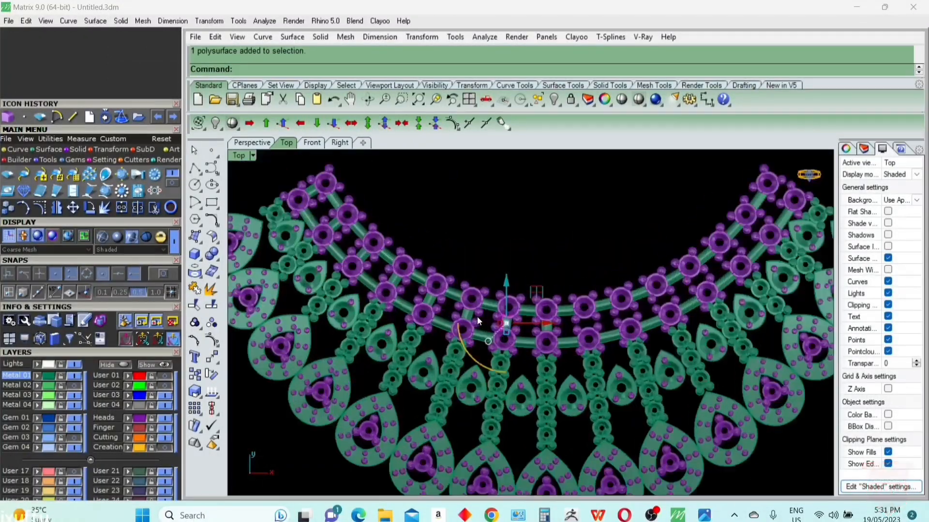
pyautogui.scroll(3, 459, 313)
pyautogui.scroll(-5, 459, 319)
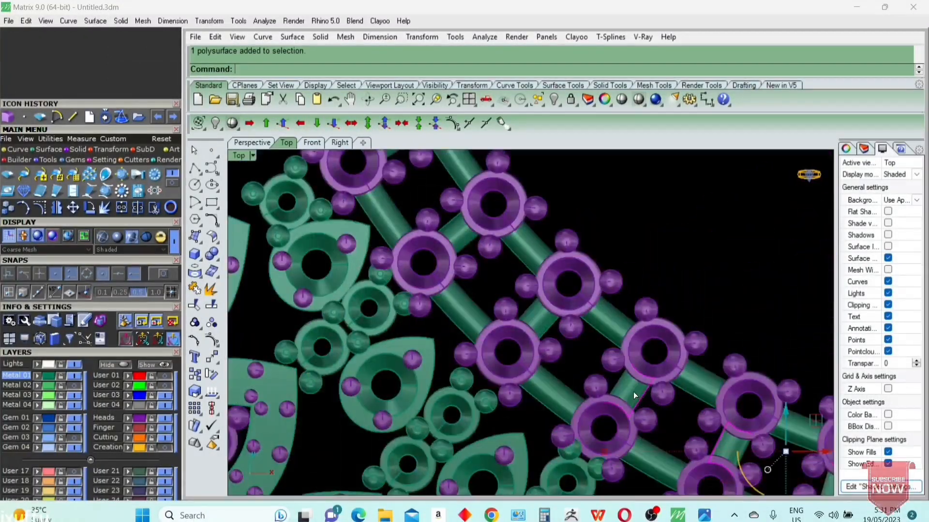
pyautogui.scroll(2, 499, 281)
pyautogui.keyDown('shift'); pyautogui.click(458, 236); pyautogui.keyUp('shift')
pyautogui.scroll(-4, 457, 237)
pyautogui.scroll(4, 412, 241)
pyautogui.keyDown('shift'); pyautogui.click(410, 247); pyautogui.keyUp('shift')
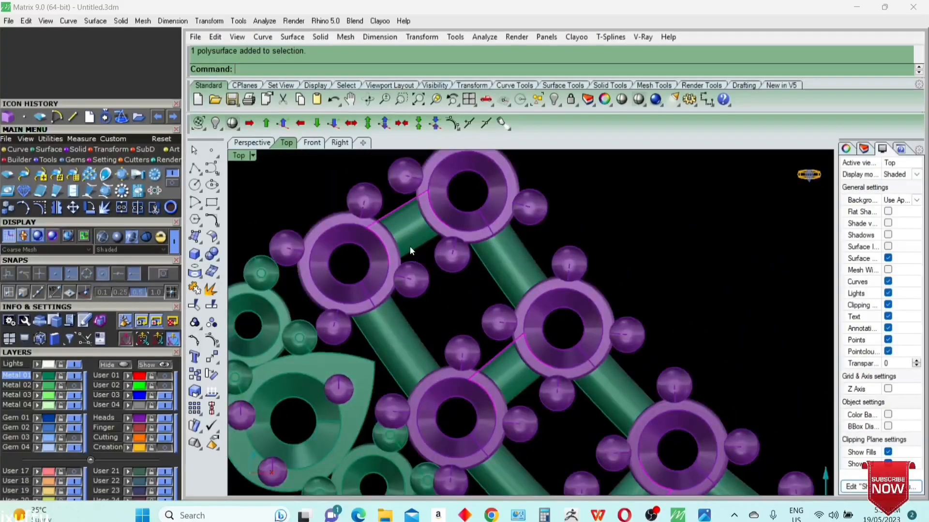
pyautogui.scroll(-8, 410, 247)
pyautogui.scroll(3, 594, 348)
pyautogui.press('Return')
pyautogui.write('0')
pyautogui.press('Return')
pyautogui.click(564, 293)
pyautogui.scroll(-5, 588, 324)
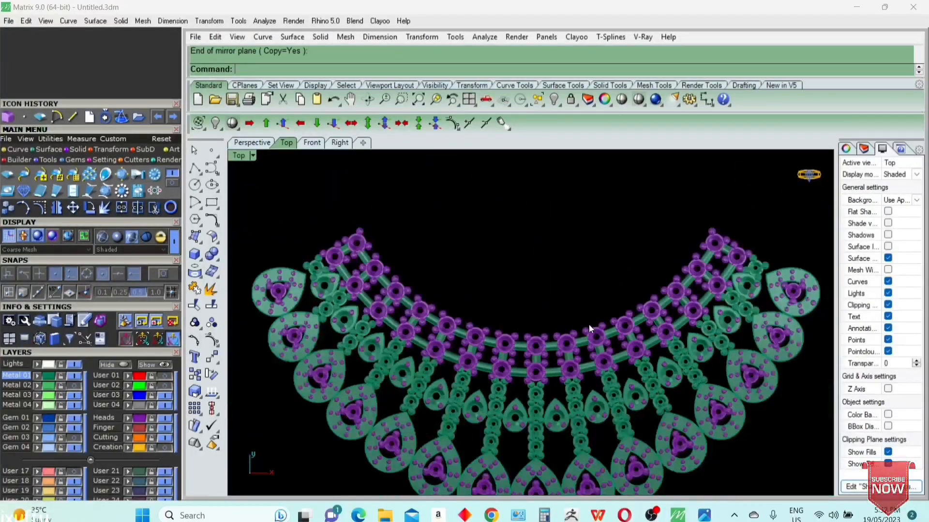
pyautogui.scroll(1, 631, 350)
pyautogui.scroll(-2, 631, 350)
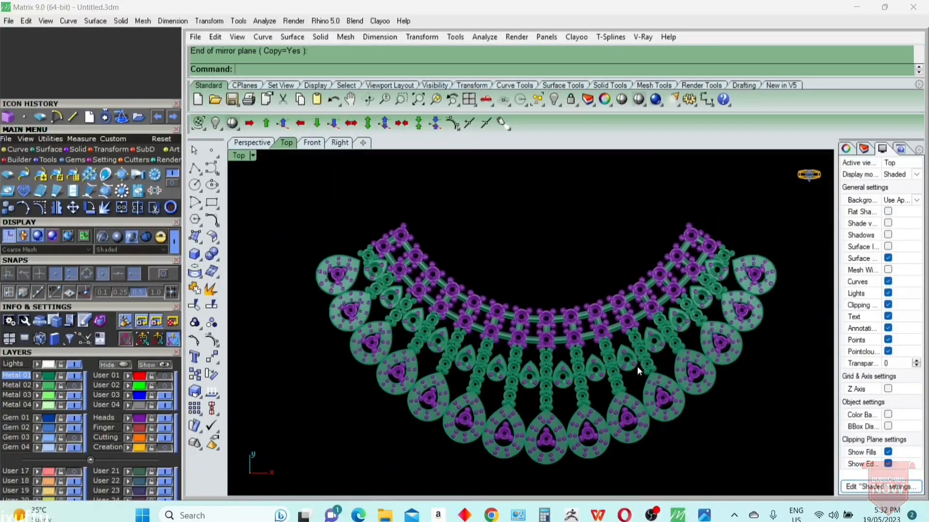
pyautogui.scroll(8, 552, 362)
pyautogui.write('l')
pyautogui.press('Return')
pyautogui.scroll(5, 555, 341)
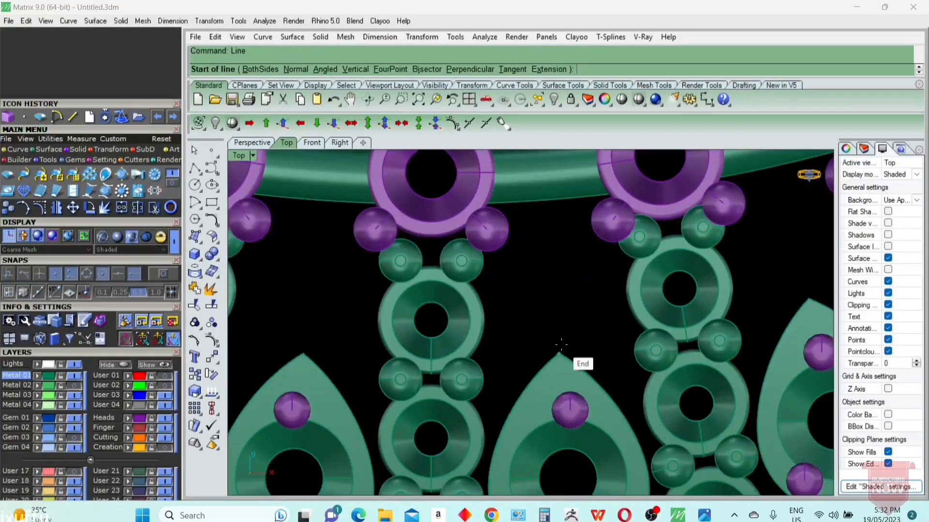
pyautogui.scroll(-9, 561, 344)
pyautogui.write('0')
pyautogui.press('Return')
pyautogui.press('Escape')
# Step: Draw lines from the tips of the first two small drop settings left of centre up to the lower connecting pipe
pyautogui.press('Return')
pyautogui.scroll(6, 474, 363)
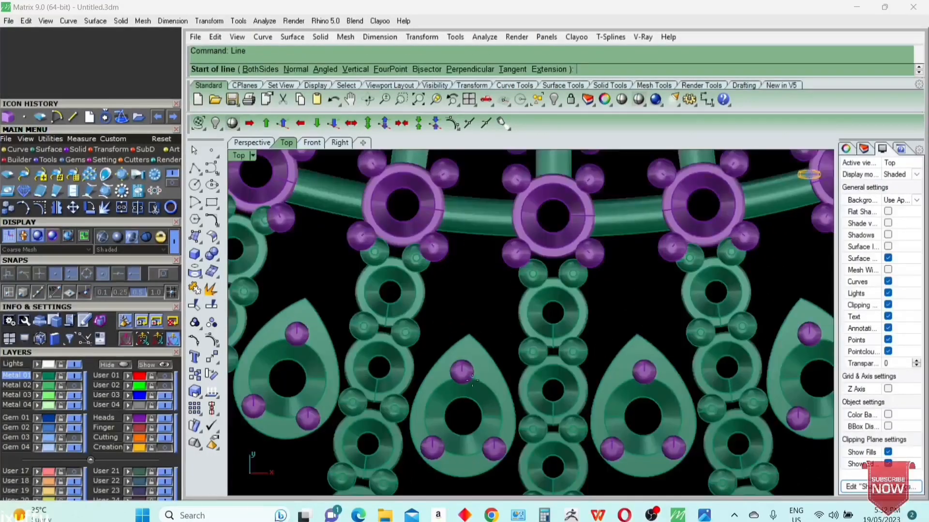
pyautogui.click(469, 333)
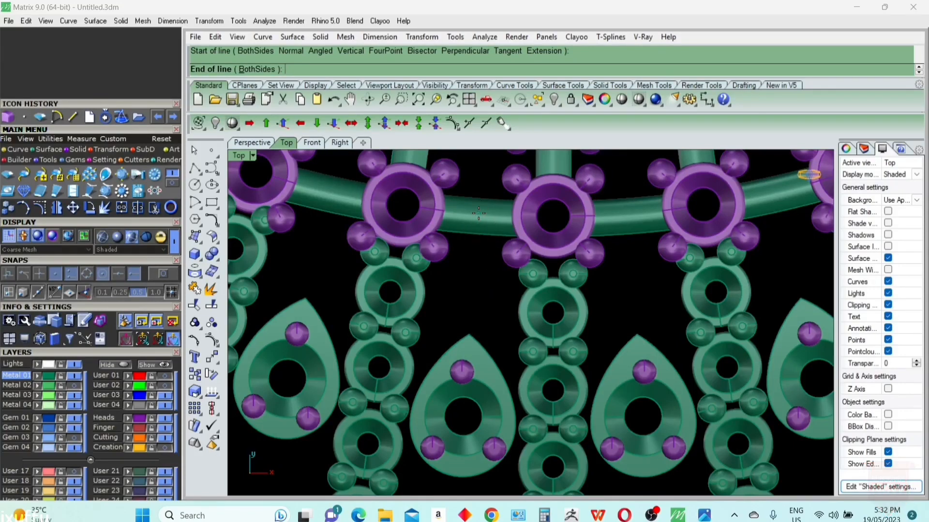
pyautogui.click(478, 214)
pyautogui.press('Return')
pyautogui.moveTo(316, 290); pyautogui.dragTo(491, 307, button='right')
pyautogui.click(481, 314)
pyautogui.click(504, 211)
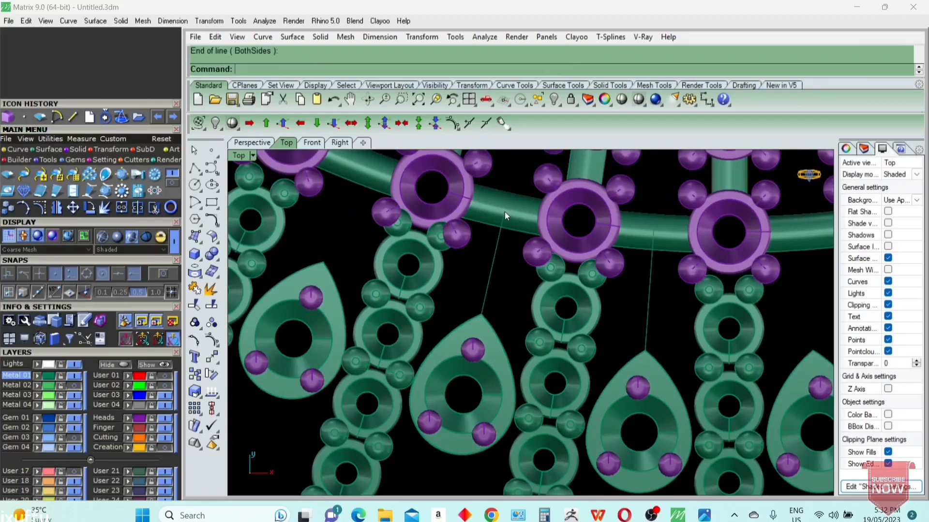
# Step: Draw lines from the tips of the third and fourth small drops up to the lower connecting pipe, the fourth about 1.09 long
pyautogui.press('Return')
pyautogui.moveTo(324, 261); pyautogui.dragTo(478, 314, button='right')
pyautogui.click(479, 314)
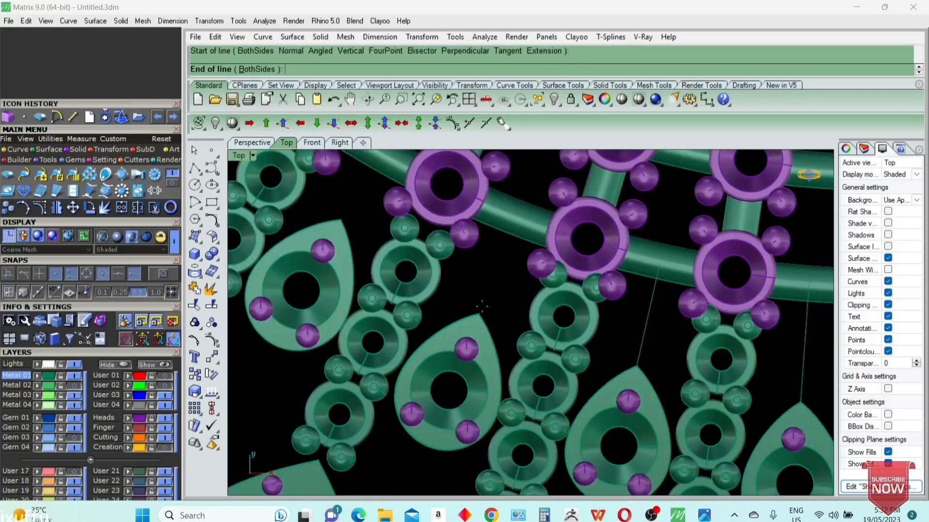
pyautogui.click(514, 216)
pyautogui.press('Return')
pyautogui.moveTo(371, 224); pyautogui.dragTo(536, 313, button='right')
pyautogui.click(506, 308)
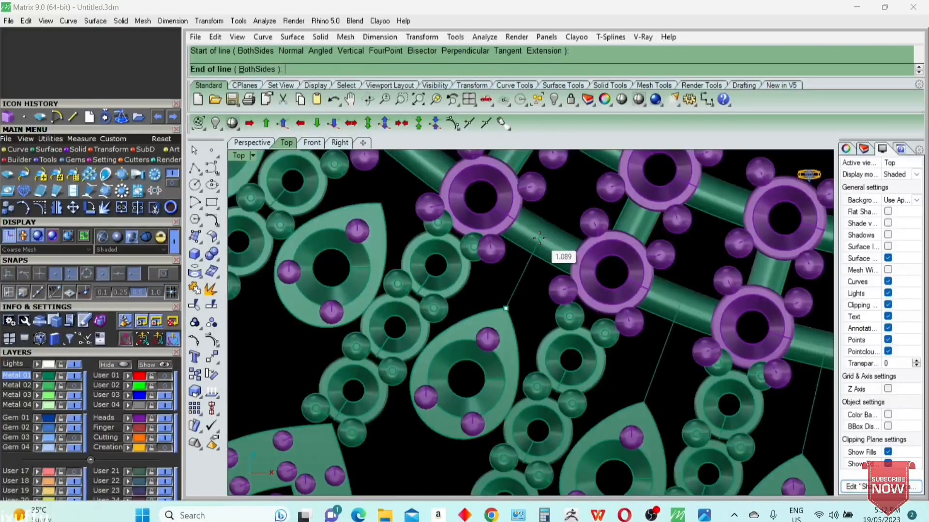
pyautogui.click(539, 237)
# Step: Draw lines from the tips of the fifth, sixth and seventh small drops up to the lower connecting pipe, the last about 0.28 long
pyautogui.press('Return')
pyautogui.moveTo(382, 203); pyautogui.dragTo(522, 316, button='right')
pyautogui.click(522, 319)
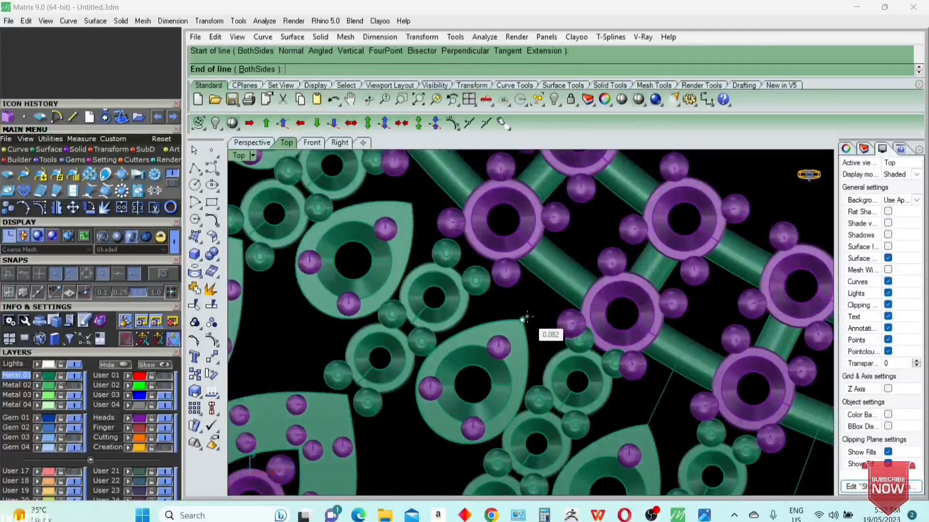
pyautogui.click(561, 273)
pyautogui.press('Return')
pyautogui.moveTo(413, 205); pyautogui.dragTo(467, 288, button='right')
pyautogui.click(467, 286)
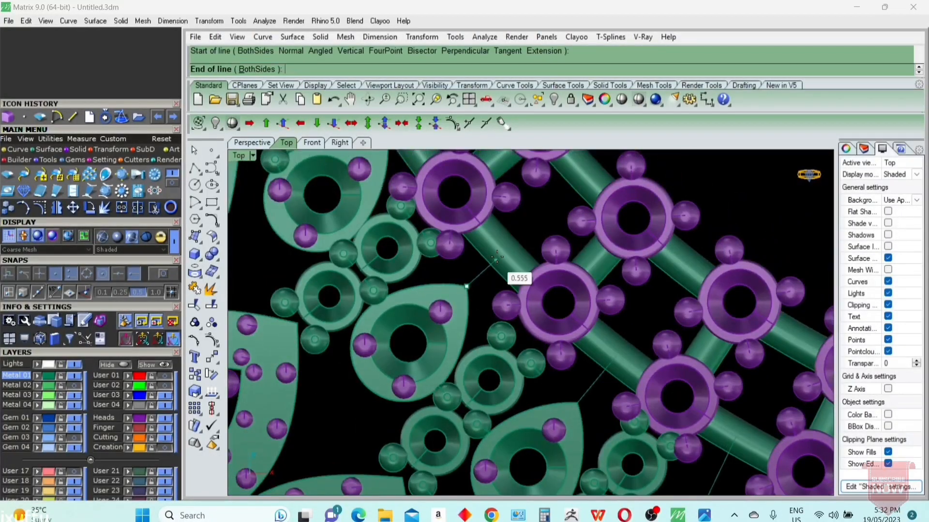
pyautogui.scroll(5, 503, 253)
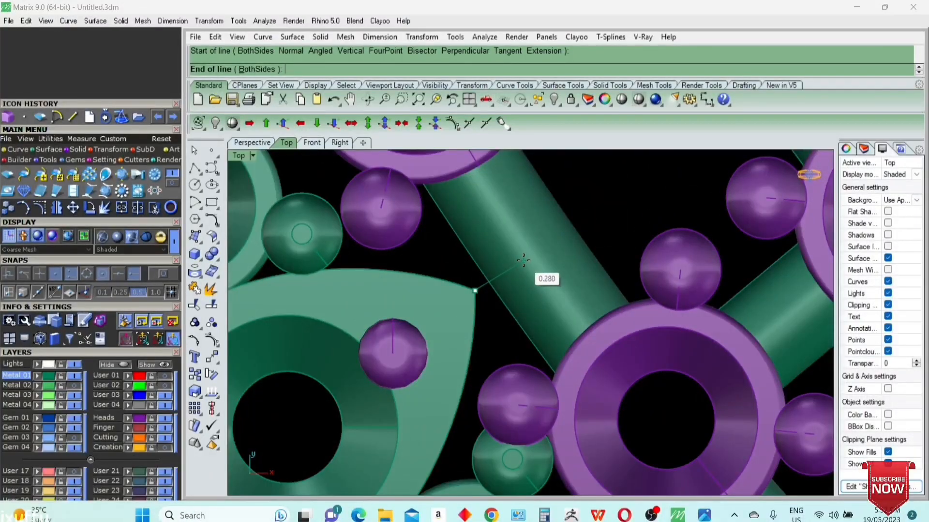
pyautogui.click(522, 261)
# Step: Select all the connecting lines and move them slightly upward in the front view
pyautogui.scroll(-12, 500, 289)
pyautogui.write('selcrv')
pyautogui.press('Return')
pyautogui.moveTo(696, 418); pyautogui.dragTo(575, 304, button='right')
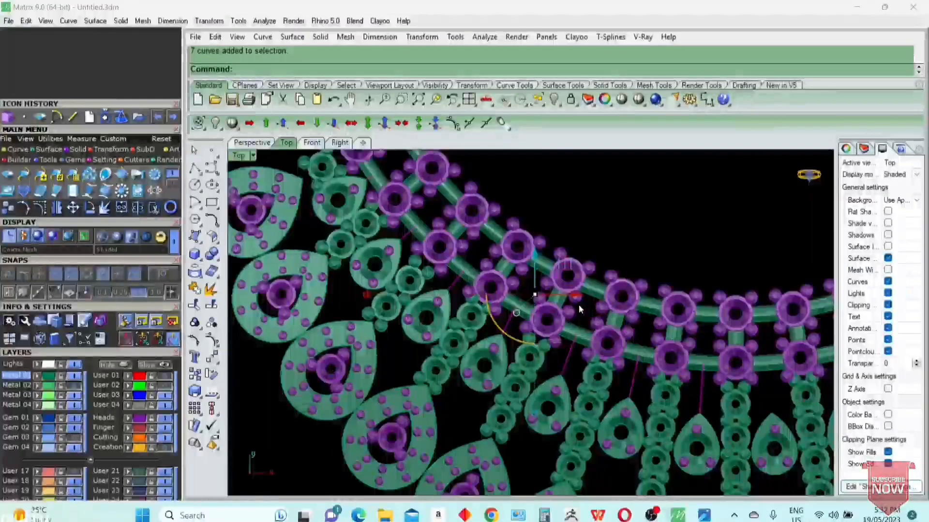
pyautogui.doubleClick(240, 157)
pyautogui.scroll(-6, 430, 361)
pyautogui.write('m')
pyautogui.press('Return')
pyautogui.click(396, 466)
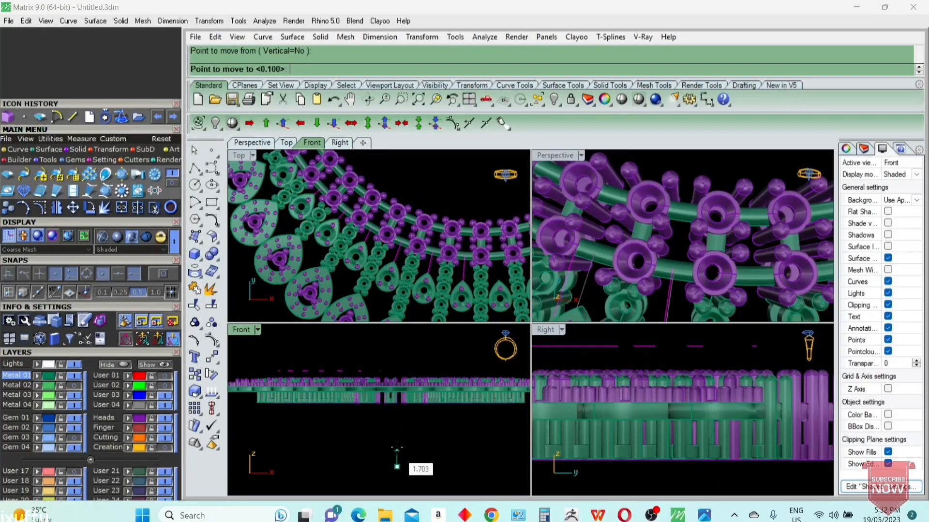
pyautogui.click(397, 455)
# Step: Project the connecting lines onto the top construction plane and delete the raised originals
pyautogui.moveTo(436, 276); pyautogui.dragTo(410, 257, button='right')
pyautogui.write('pro')
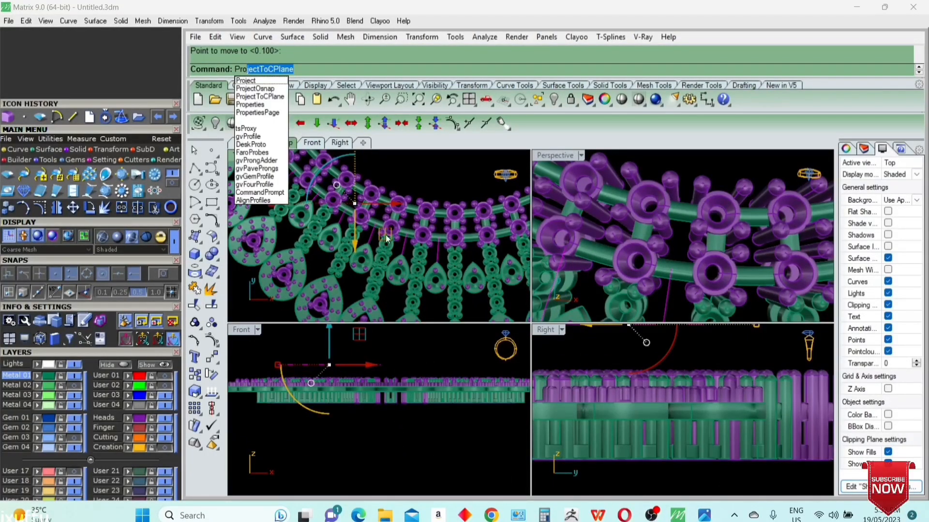
pyautogui.press('Return')
pyautogui.press('Delete')
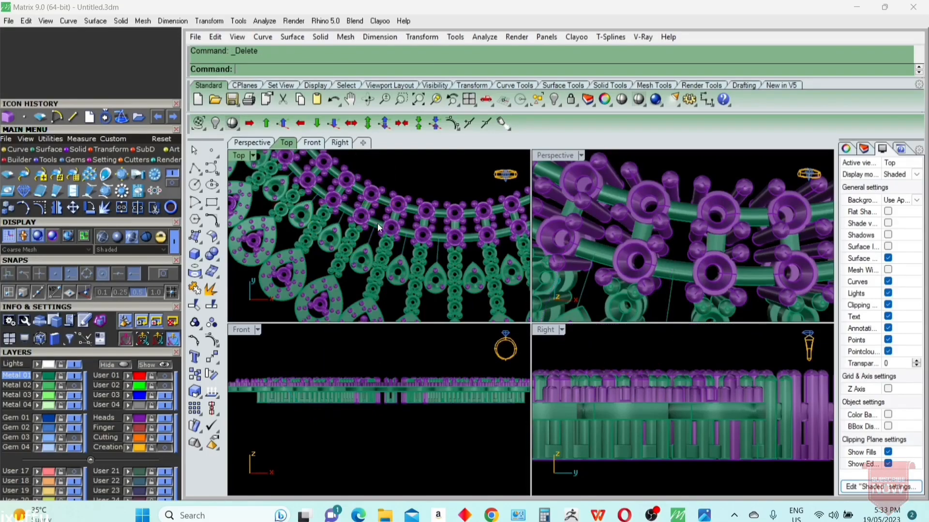
# Step: Create pipes of 0.5 diameter with flat caps along the seven projected lines
pyautogui.doubleClick(236, 153)
pyautogui.click(412, 266)
pyautogui.scroll(8, 596, 344)
pyautogui.write('pipe')
pyautogui.press('Return')
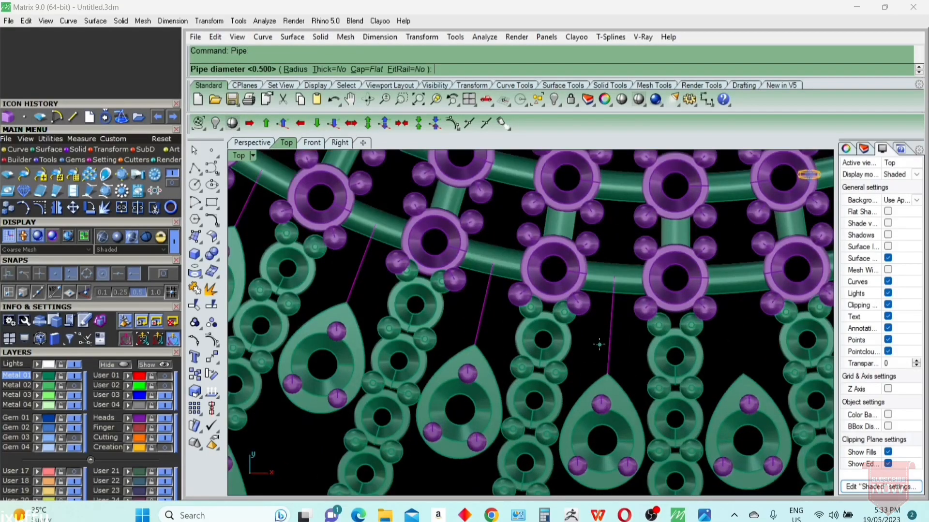
pyautogui.press('Return')
pyautogui.press('Return')
pyautogui.press('Return')
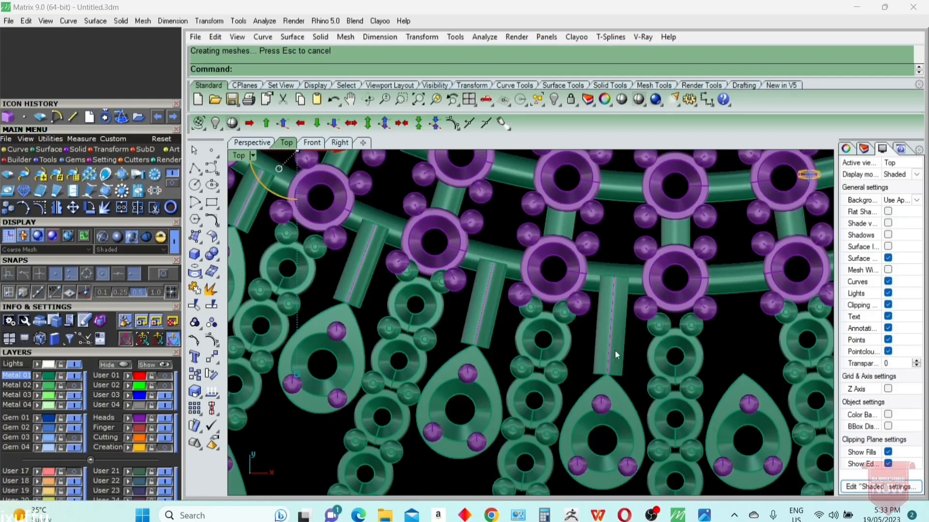
# Step: Examine in the top and perspective views how the new drop pipes meet the lower connecting pipe and the drop tips
pyautogui.scroll(3, 656, 314)
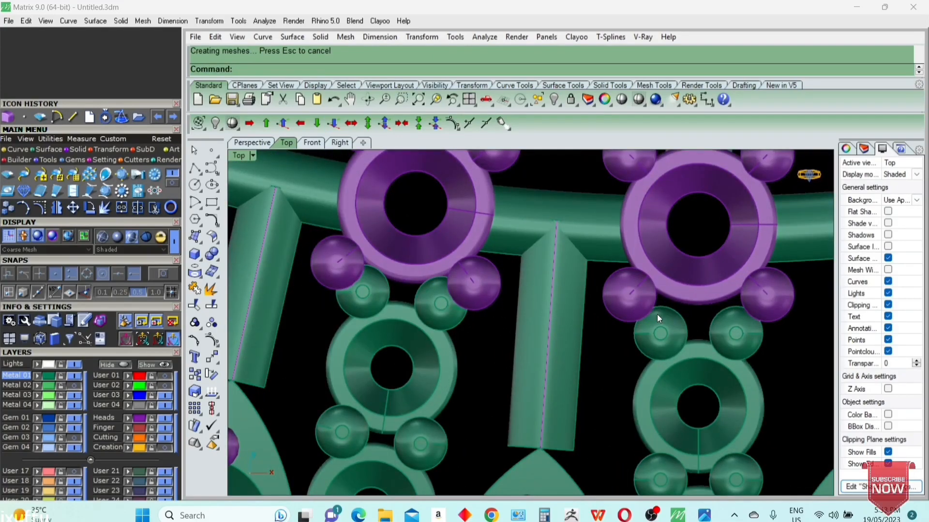
pyautogui.scroll(-6, 611, 319)
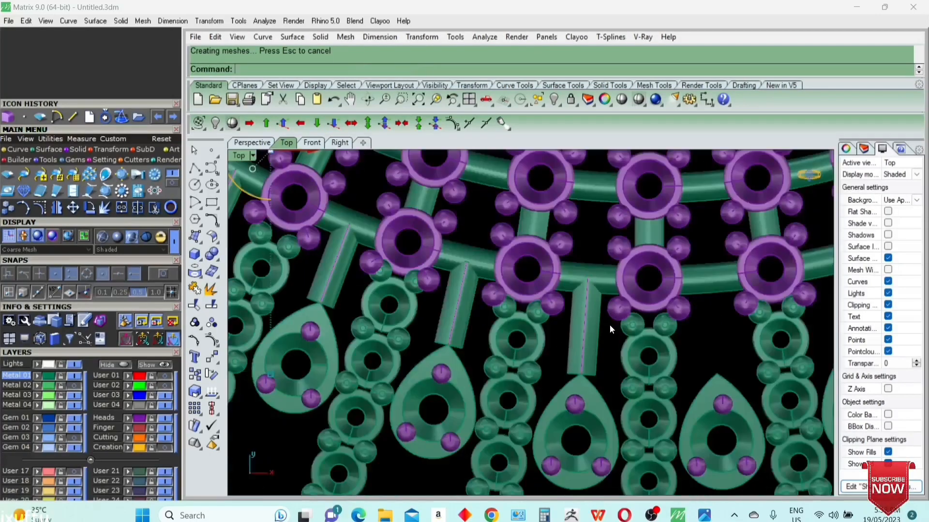
pyautogui.scroll(4, 608, 321)
pyautogui.hotkey('ctrl', 'F4')
pyautogui.moveTo(604, 320); pyautogui.dragTo(594, 290, button='right')
pyautogui.scroll(5, 543, 391)
pyautogui.hotkey('ctrl', 'F1')
pyautogui.scroll(-2, 625, 402)
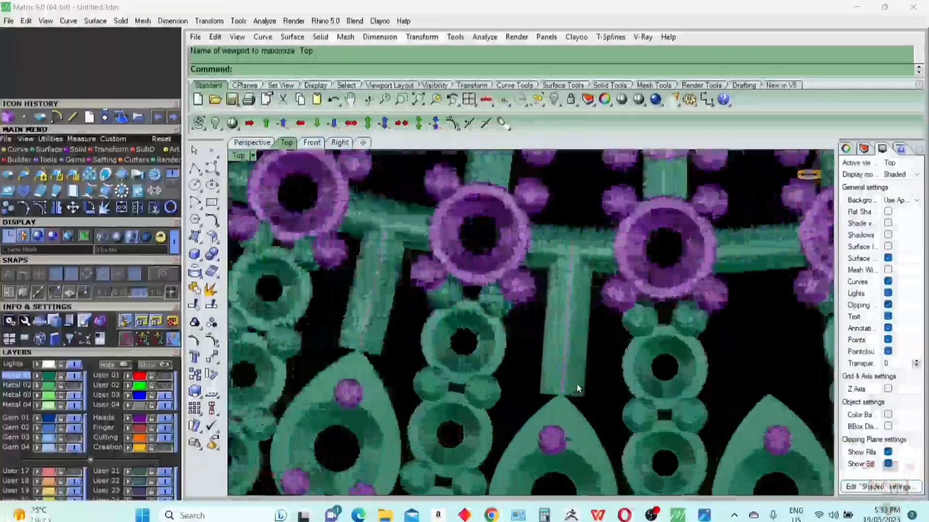
# Step: Stretch the first drop pipe left of centre along its length with Scale1D, about 1.19 times, so it overlaps the drop tip
pyautogui.scroll(5, 577, 385)
pyautogui.moveTo(606, 344); pyautogui.dragTo(536, 327)
pyautogui.rightClick(536, 327)
pyautogui.scroll(-4, 536, 329)
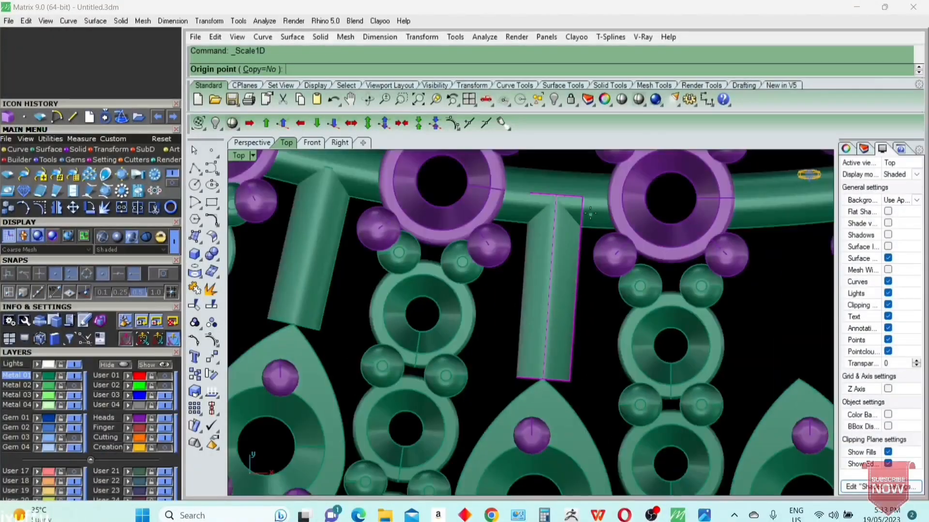
pyautogui.click(582, 197)
pyautogui.click(570, 377)
pyautogui.click(571, 417)
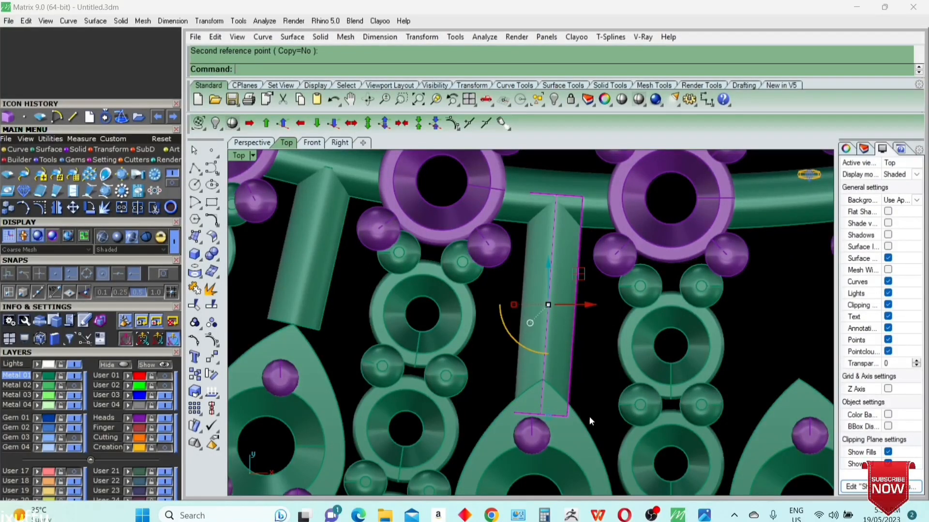
pyautogui.click(589, 416)
# Step: Stretch the second drop pipe left of centre along its length with Scale1D so it reaches into its drop
pyautogui.scroll(-5, 588, 401)
pyautogui.scroll(5, 467, 342)
pyautogui.click(469, 225)
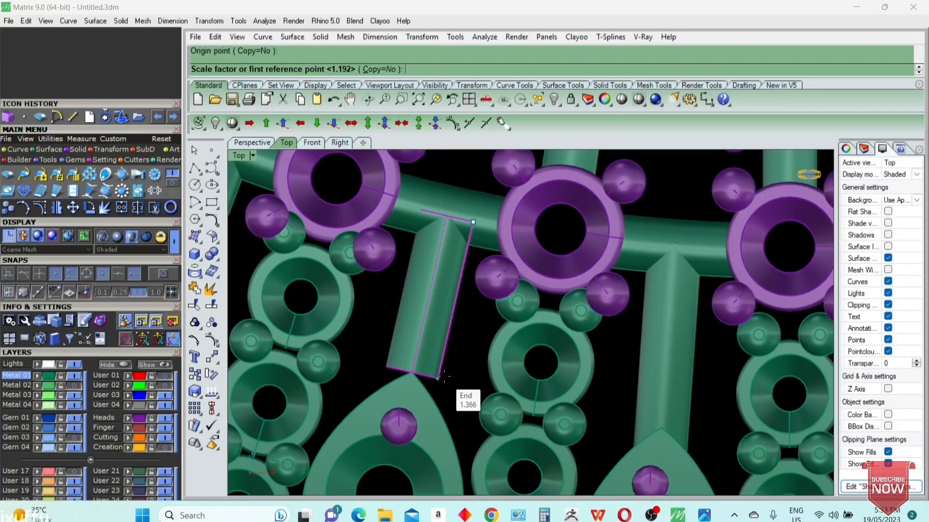
pyautogui.click(439, 378)
pyautogui.click(439, 414)
pyautogui.click(348, 350)
# Step: Stretch the third drop pipe left of centre along its length with Scale1D, about 1.23 times, into its drop
pyautogui.moveTo(348, 350); pyautogui.dragTo(582, 427, button='right')
pyautogui.moveTo(460, 361); pyautogui.dragTo(421, 343)
pyautogui.rightClick(422, 342)
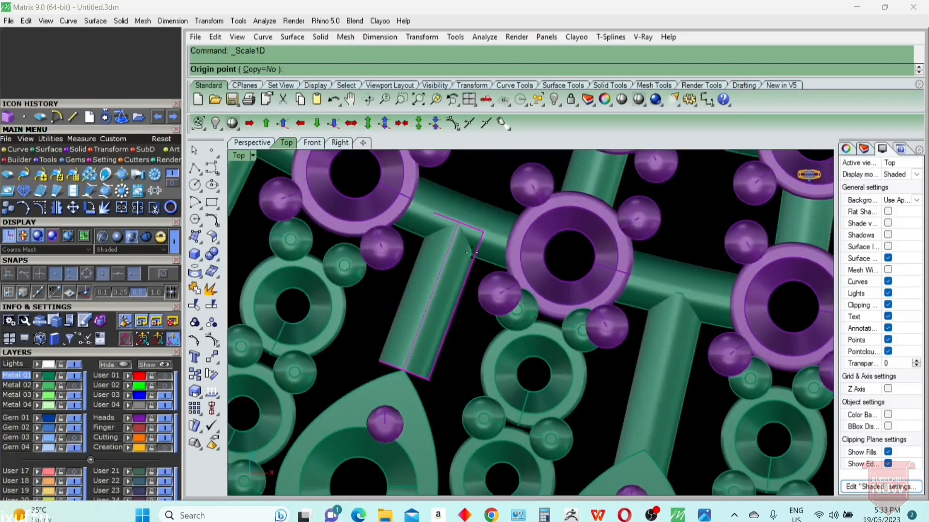
pyautogui.click(483, 232)
pyautogui.click(428, 379)
pyautogui.click(419, 412)
pyautogui.click(348, 321)
# Step: Stretch the fourth drop pipe left of centre along its length with Scale1D so it overlaps the drop tip
pyautogui.moveTo(333, 312); pyautogui.dragTo(583, 441, button='right')
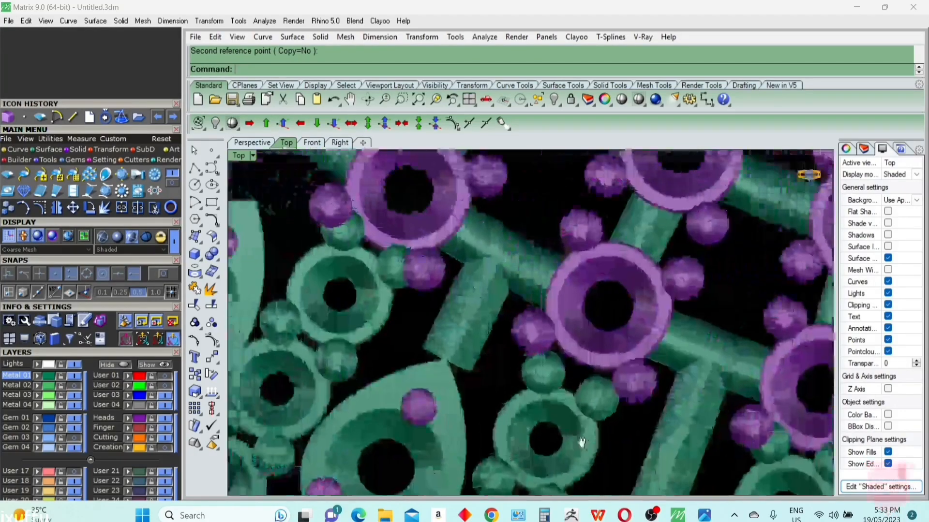
pyautogui.moveTo(494, 367); pyautogui.dragTo(455, 316)
pyautogui.rightClick(456, 316)
pyautogui.click(524, 266)
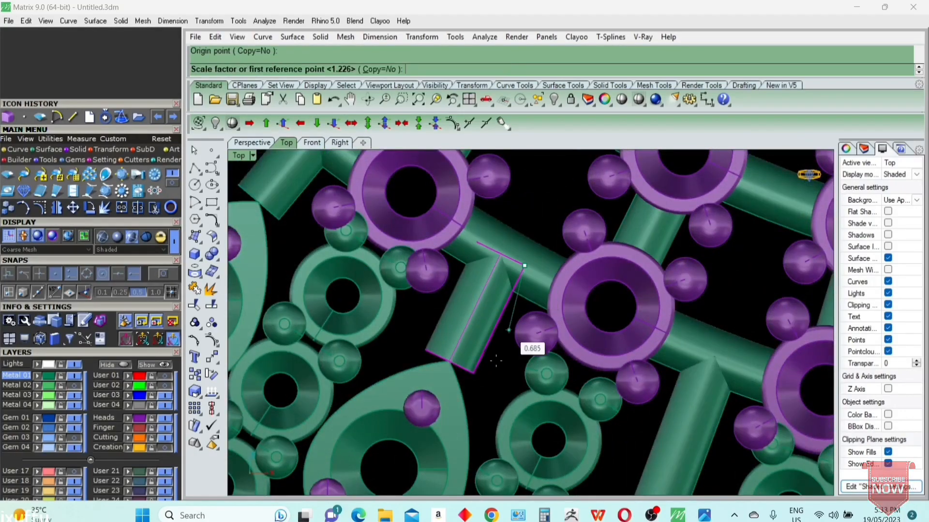
pyautogui.click(473, 373)
pyautogui.click(463, 409)
pyautogui.click(401, 309)
# Step: Stretch the fifth drop pipe left of centre along its length with Scale1D, about 1.41 times, into its drop
pyautogui.moveTo(401, 310); pyautogui.dragTo(484, 446, button='right')
pyautogui.moveTo(400, 360); pyautogui.dragTo(358, 306)
pyautogui.rightClick(358, 306)
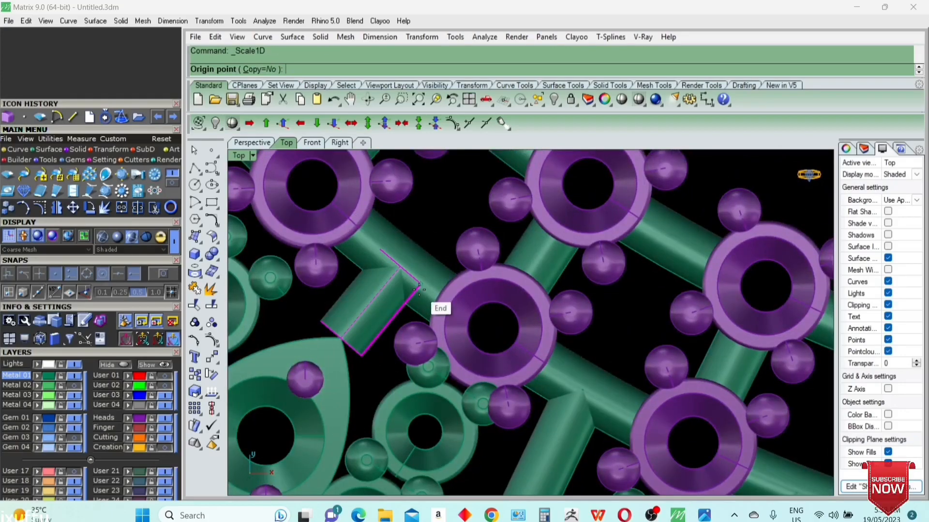
pyautogui.click(420, 285)
pyautogui.click(361, 356)
pyautogui.click(343, 388)
# Step: Stretch the sixth drop pipe left of centre along its length with Scale1D, about 1.54 times, into its drop
pyautogui.scroll(-2, 339, 377)
pyautogui.moveTo(297, 311); pyautogui.dragTo(474, 421, button='right')
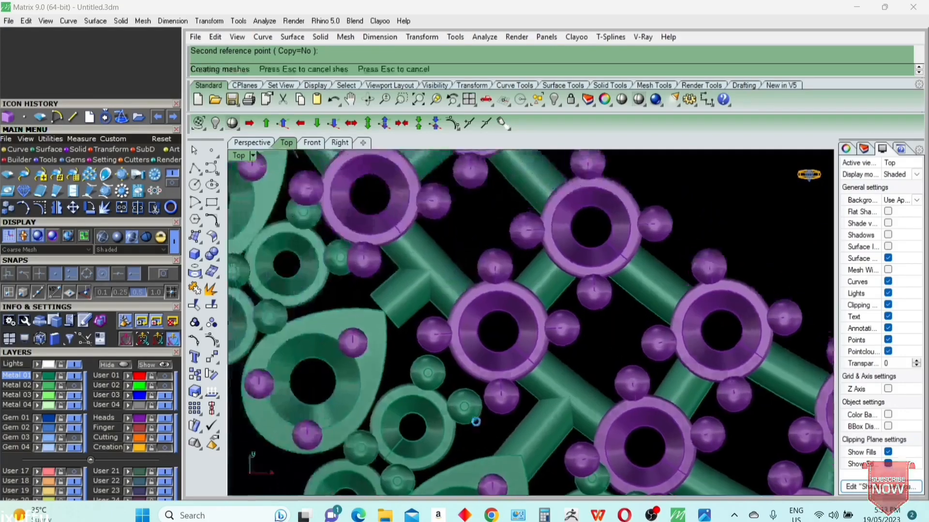
pyautogui.scroll(6, 400, 334)
pyautogui.moveTo(400, 346); pyautogui.dragTo(397, 290)
pyautogui.rightClick(398, 291)
pyautogui.click(426, 191)
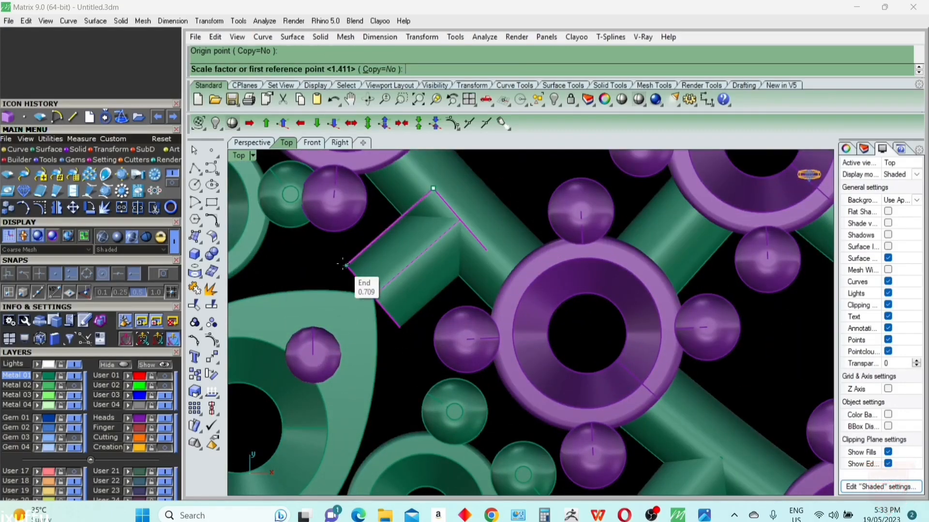
pyautogui.click(344, 265)
pyautogui.click(307, 301)
# Step: Stretch the short seventh drop pipe, the outermost on the left, along its length with Scale1D so it reaches into its drop
pyautogui.scroll(-6, 333, 283)
pyautogui.moveTo(332, 283); pyautogui.dragTo(401, 382, button='right')
pyautogui.scroll(7, 390, 291)
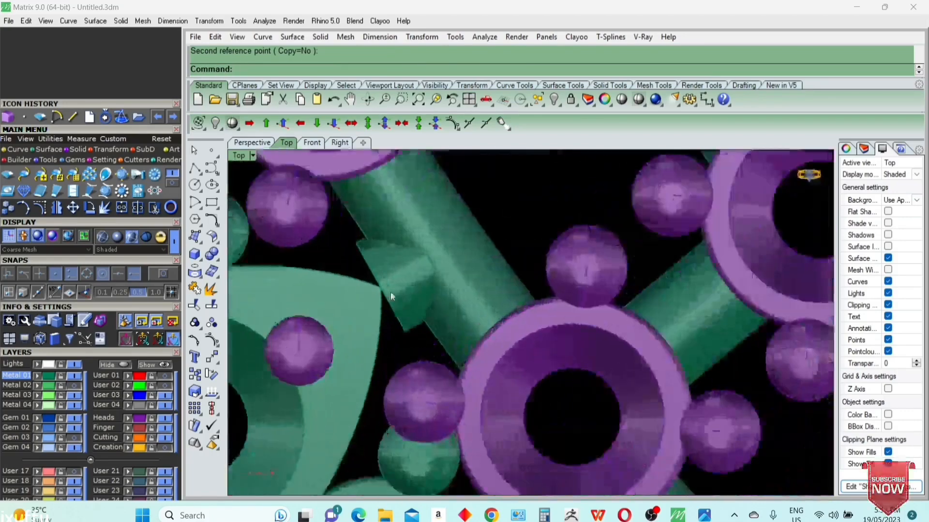
pyautogui.click(369, 258)
pyautogui.rightClick(369, 258)
pyautogui.click(404, 216)
pyautogui.click(356, 244)
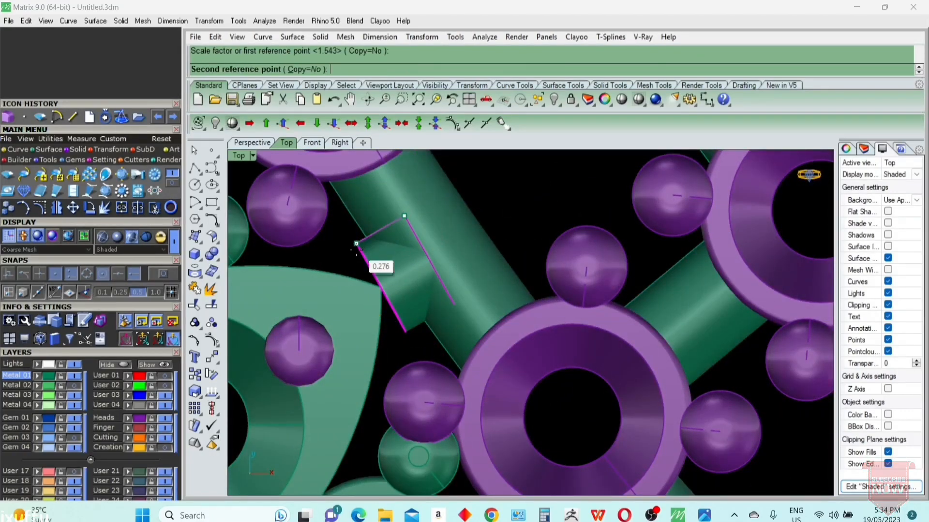
pyautogui.click(313, 301)
# Step: Select all the leftover centre lines of the drop pipes
pyautogui.scroll(-8, 379, 288)
pyautogui.write('sc')
pyautogui.press('Return')
pyautogui.moveTo(551, 359); pyautogui.dragTo(476, 294, button='right')
pyautogui.scroll(-3, 477, 293)
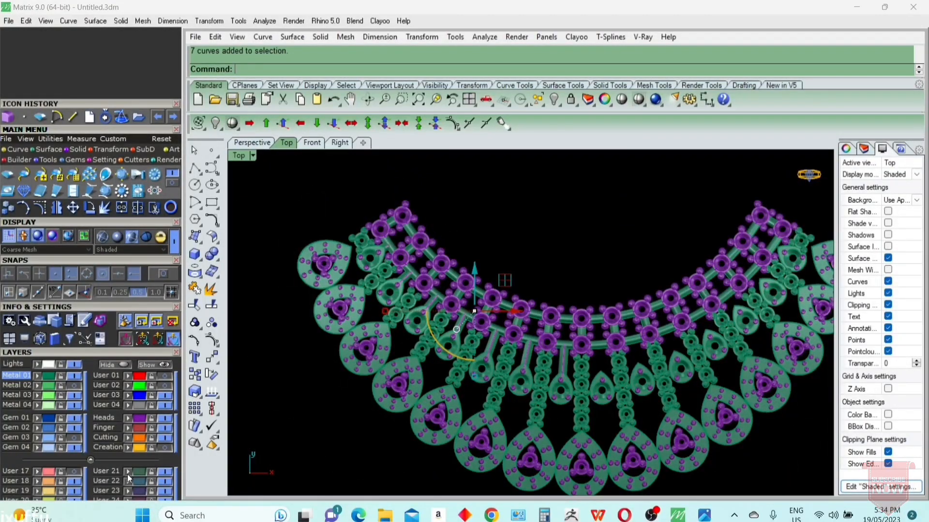
pyautogui.click(449, 462)
# Step: Select the seven drop pipes left of centre and mirror a copy of them across the vertical axis through the origin, 0
pyautogui.scroll(4, 566, 390)
pyautogui.click(559, 347)
pyautogui.keyDown('shift'); pyautogui.click(450, 326); pyautogui.keyUp('shift')
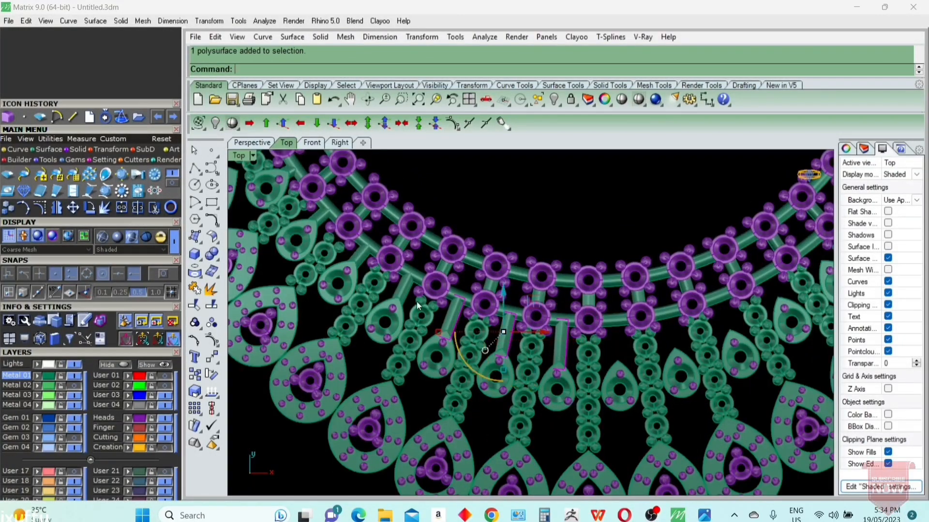
pyautogui.keyDown('shift'); pyautogui.click(406, 292); pyautogui.keyUp('shift')
pyautogui.keyDown('shift'); pyautogui.click(358, 262); pyautogui.keyUp('shift')
pyautogui.keyDown('ctrl'); pyautogui.click(348, 277); pyautogui.keyUp('ctrl')
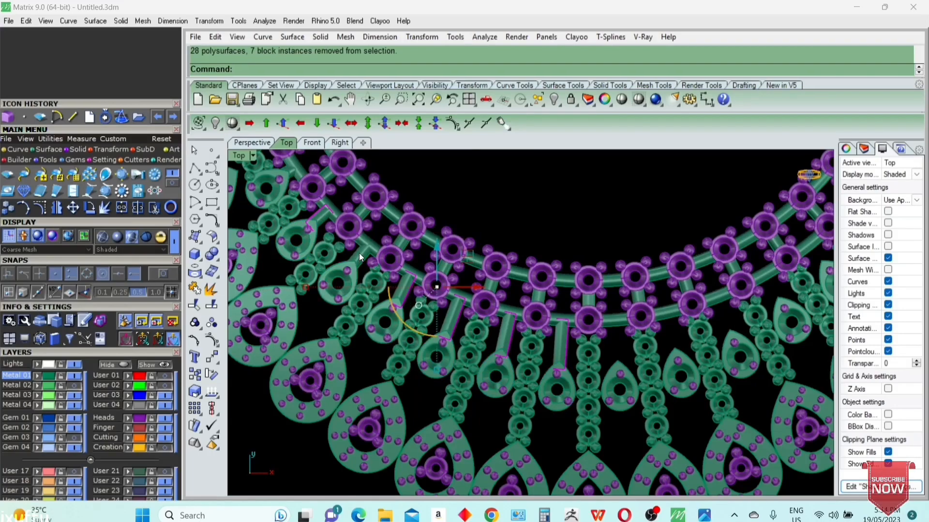
pyautogui.keyDown('shift'); pyautogui.click(359, 253); pyautogui.keyUp('shift')
pyautogui.moveTo(359, 252); pyautogui.dragTo(370, 310, button='right')
pyautogui.scroll(8, 288, 217)
pyautogui.keyDown('shift'); pyautogui.click(289, 218); pyautogui.keyUp('shift')
pyautogui.scroll(-6, 307, 233)
pyautogui.scroll(-5, 307, 233)
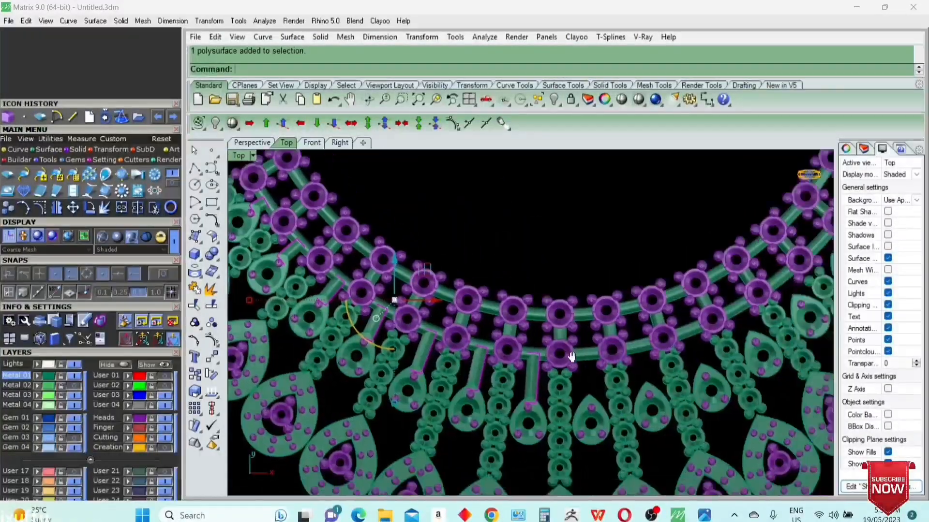
pyautogui.scroll(3, 570, 356)
pyautogui.write('mirror')
pyautogui.press('Return')
pyautogui.write('0')
pyautogui.press('Return')
pyautogui.click(564, 359)
pyautogui.scroll(-5, 562, 362)
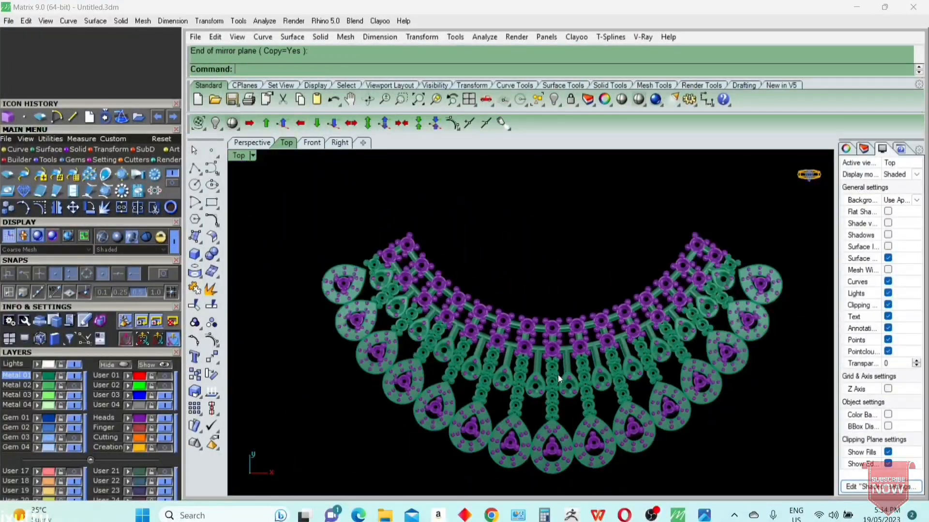
# Step: Show the hidden gems of the necklace and select all of them
pyautogui.scroll(5, 558, 454)
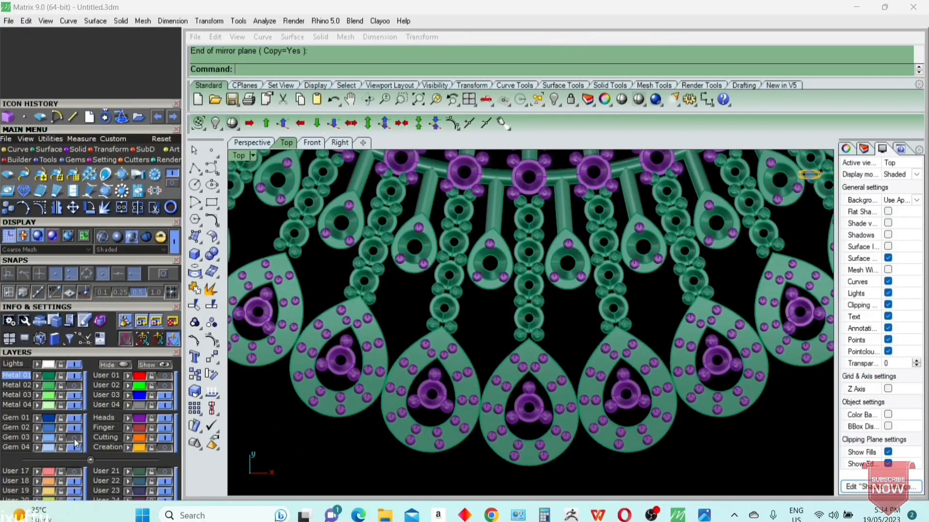
pyautogui.scroll(-5, 554, 414)
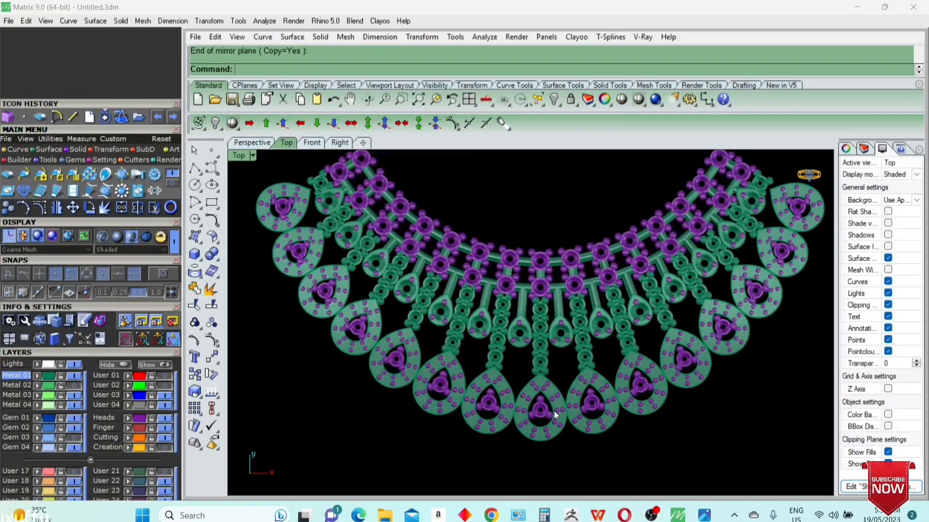
pyautogui.scroll(-2, 553, 411)
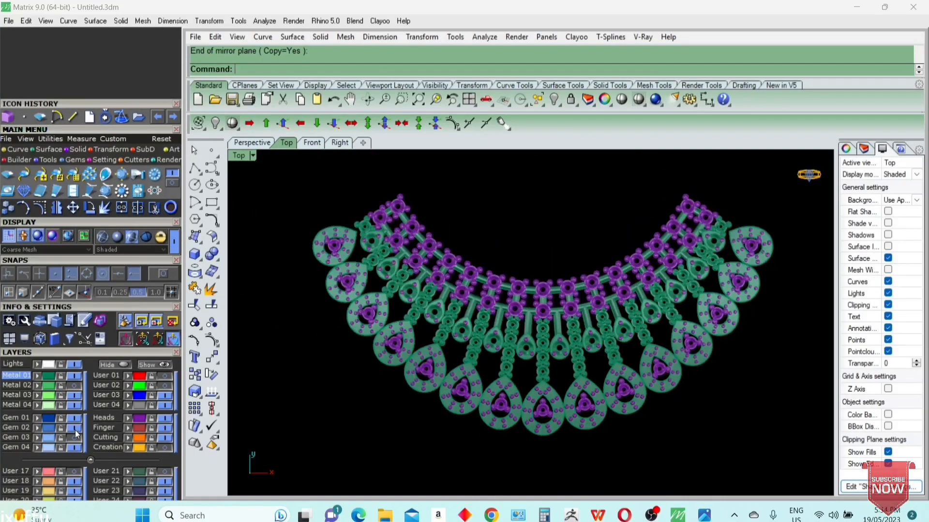
pyautogui.click(62, 447)
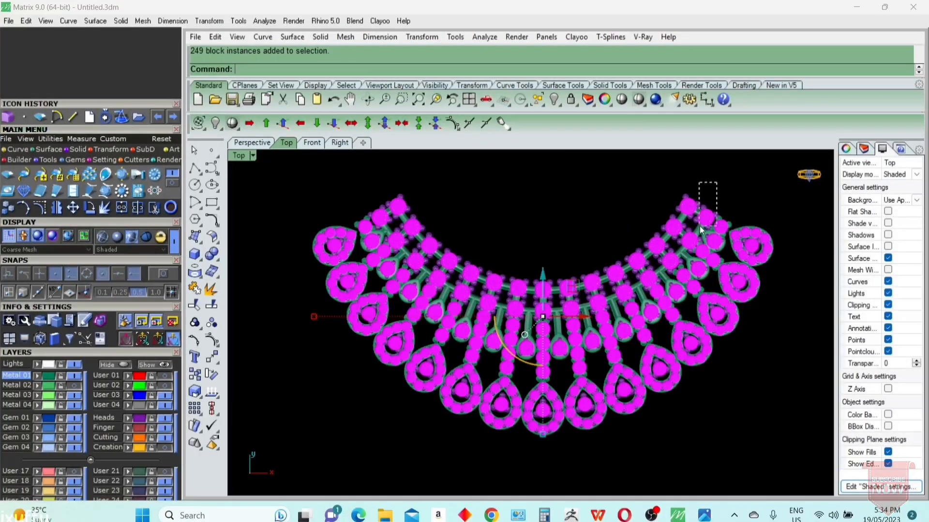
# Step: Remove the gems of the upper rows, vertical strands and small drops, from the right end to the centre, from the selection
pyautogui.keyDown('ctrl'); pyautogui.moveTo(699, 225); pyautogui.dragTo(699, 227); pyautogui.keyUp('ctrl')
pyautogui.keyDown('ctrl'); pyautogui.click(708, 256); pyautogui.keyUp('ctrl')
pyautogui.keyDown('ctrl'); pyautogui.moveTo(662, 199); pyautogui.dragTo(631, 313); pyautogui.keyUp('ctrl')
pyautogui.scroll(10, 682, 308)
pyautogui.keyDown('ctrl'); pyautogui.click(669, 320); pyautogui.keyUp('ctrl')
pyautogui.keyDown('ctrl'); pyautogui.moveTo(711, 291); pyautogui.dragTo(672, 195); pyautogui.keyUp('ctrl')
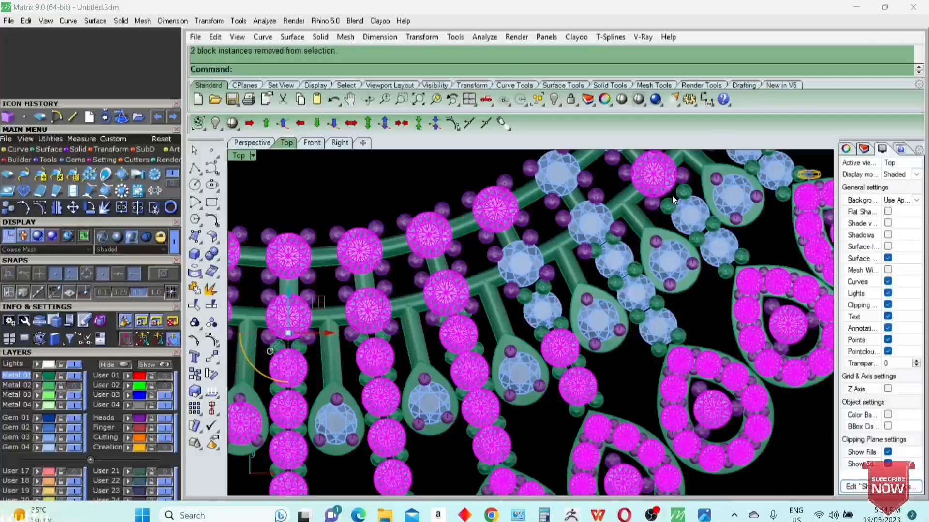
pyautogui.keyDown('ctrl'); pyautogui.moveTo(546, 332); pyautogui.dragTo(547, 334); pyautogui.keyUp('ctrl')
pyautogui.scroll(-3, 526, 222)
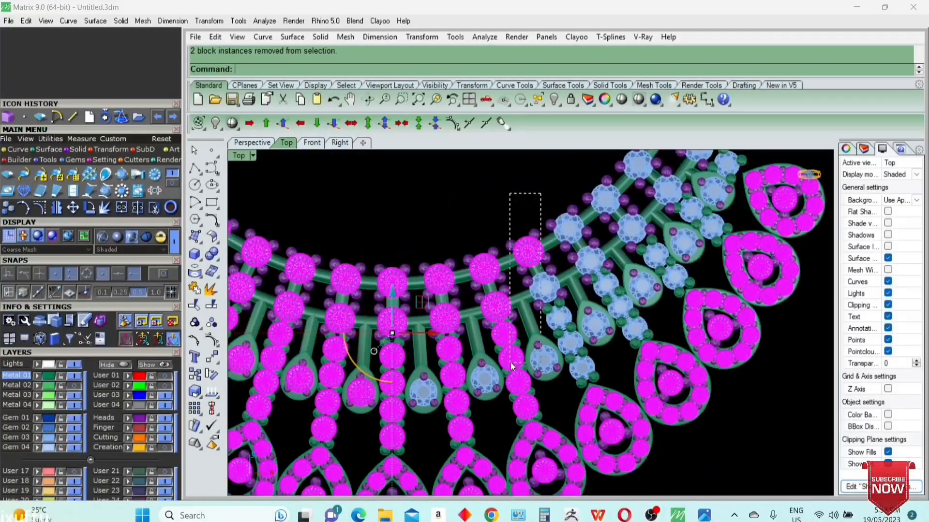
pyautogui.keyDown('ctrl'); pyautogui.moveTo(510, 362); pyautogui.dragTo(510, 363); pyautogui.keyUp('ctrl')
pyautogui.keyDown('ctrl'); pyautogui.moveTo(453, 401); pyautogui.dragTo(454, 400); pyautogui.keyUp('ctrl')
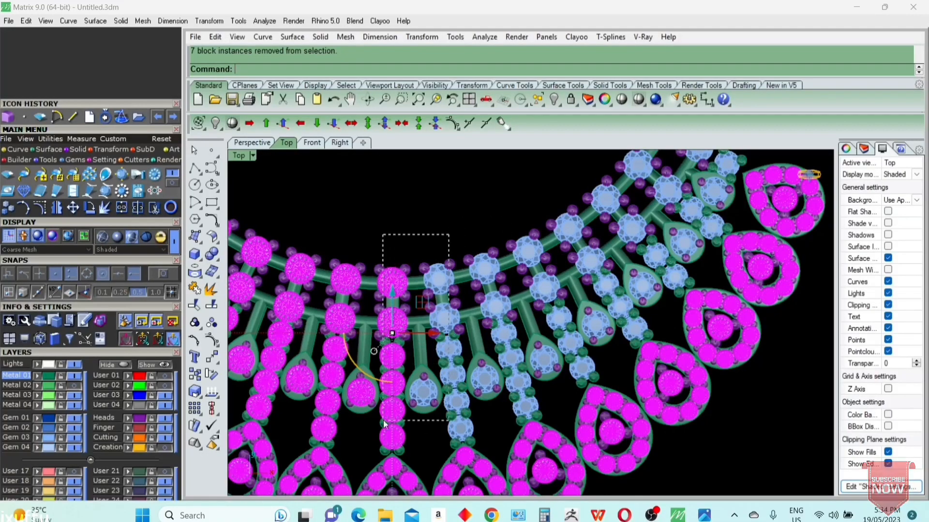
pyautogui.keyDown('ctrl'); pyautogui.moveTo(383, 420); pyautogui.dragTo(383, 425); pyautogui.keyUp('ctrl')
# Step: Remove the remaining gems of the upper rows, strands and small drops left of centre from the selection
pyautogui.moveTo(373, 362); pyautogui.dragTo(543, 381, button='right')
pyautogui.keyDown('ctrl'); pyautogui.moveTo(544, 245); pyautogui.dragTo(502, 411); pyautogui.keyUp('ctrl')
pyautogui.moveTo(480, 335); pyautogui.dragTo(557, 365, button='right')
pyautogui.keyDown('ctrl'); pyautogui.moveTo(571, 256); pyautogui.dragTo(453, 418); pyautogui.keyUp('ctrl')
pyautogui.keyDown('ctrl'); pyautogui.moveTo(503, 222); pyautogui.dragTo(402, 387); pyautogui.keyUp('ctrl')
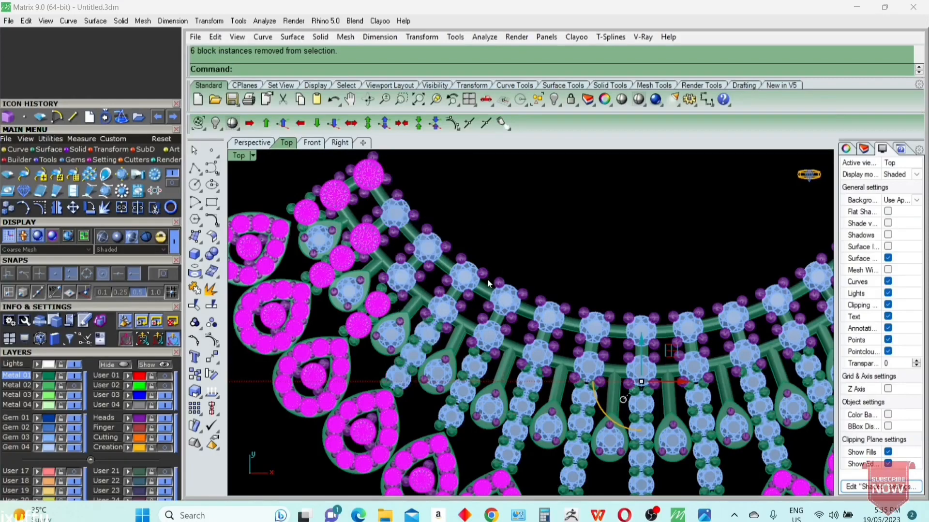
pyautogui.moveTo(338, 290); pyautogui.dragTo(388, 371, button='right')
pyautogui.keyDown('ctrl'); pyautogui.moveTo(549, 249); pyautogui.dragTo(407, 314); pyautogui.keyUp('ctrl')
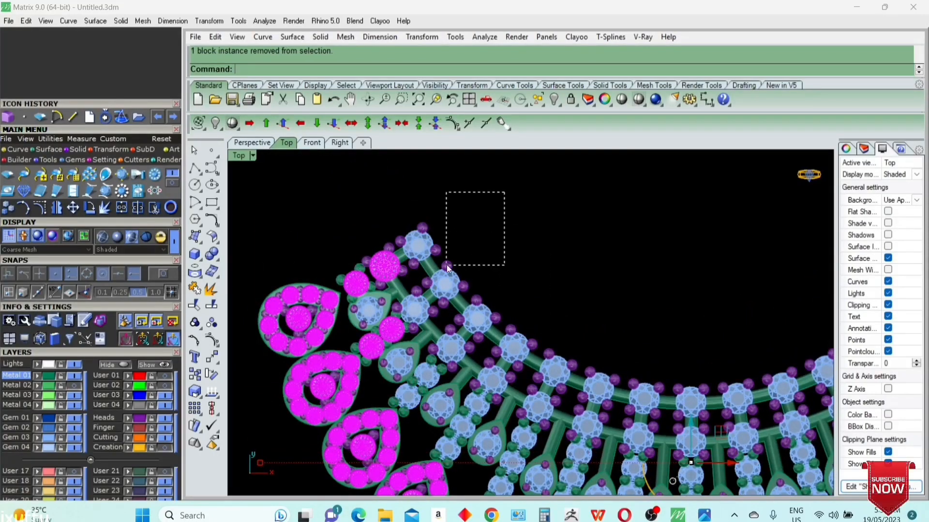
pyautogui.keyDown('ctrl'); pyautogui.moveTo(446, 265); pyautogui.dragTo(370, 346); pyautogui.keyUp('ctrl')
pyautogui.keyDown('ctrl'); pyautogui.moveTo(362, 287); pyautogui.dragTo(362, 287); pyautogui.keyUp('ctrl')
# Step: Take the large centre gems of the left and middle pear drops out of the selection, keeping their border gems selected
pyautogui.scroll(-5, 362, 287)
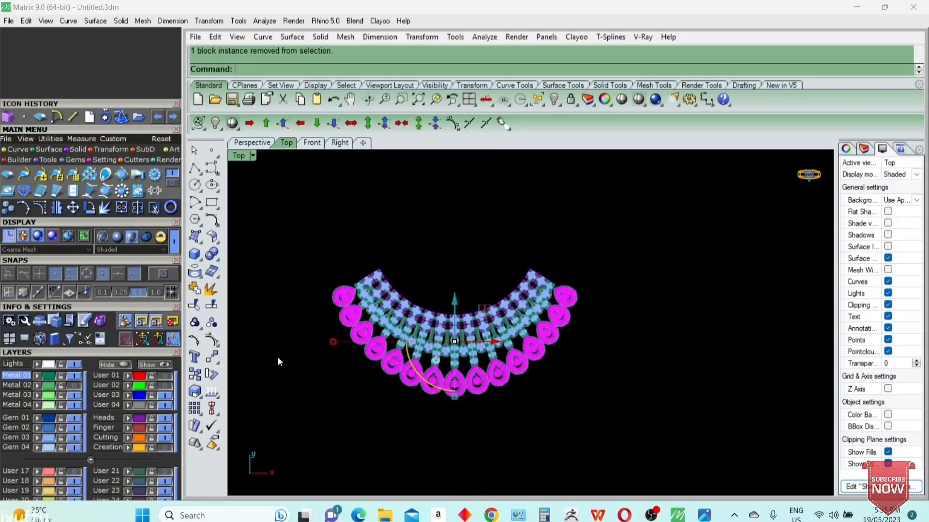
pyautogui.scroll(5, 413, 383)
pyautogui.scroll(2, 564, 381)
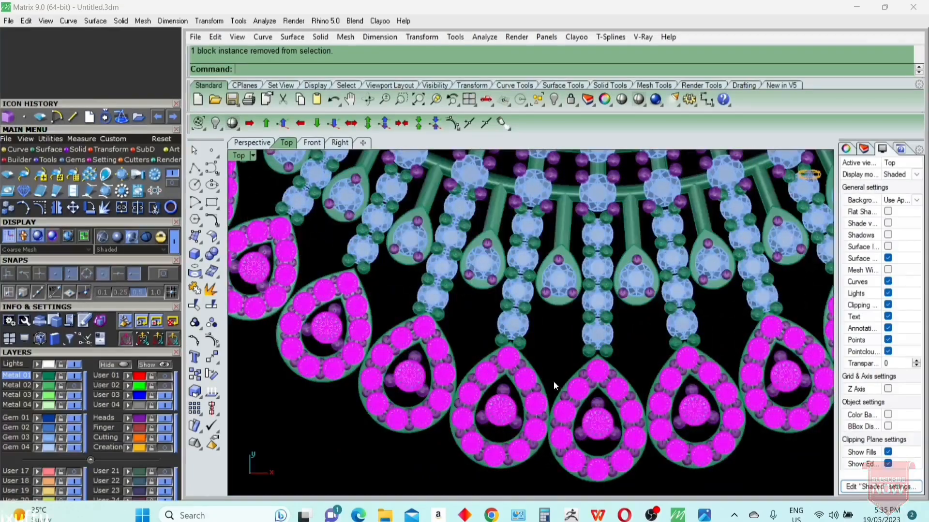
pyautogui.scroll(-4, 554, 381)
pyautogui.scroll(6, 314, 186)
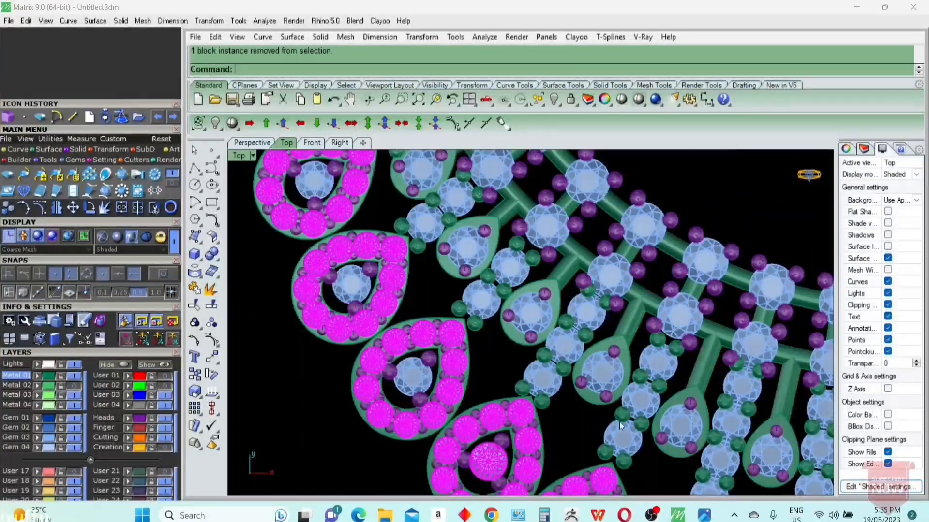
pyautogui.scroll(-2, 431, 299)
pyautogui.scroll(2, 545, 413)
# Step: Take the centre gems of the remaining large pear drops on the right out of the selection
pyautogui.moveTo(545, 413); pyautogui.dragTo(473, 398, button='right')
pyautogui.keyDown('ctrl'); pyautogui.click(578, 348); pyautogui.keyUp('ctrl')
pyautogui.keyDown('ctrl'); pyautogui.click(674, 290); pyautogui.keyUp('ctrl')
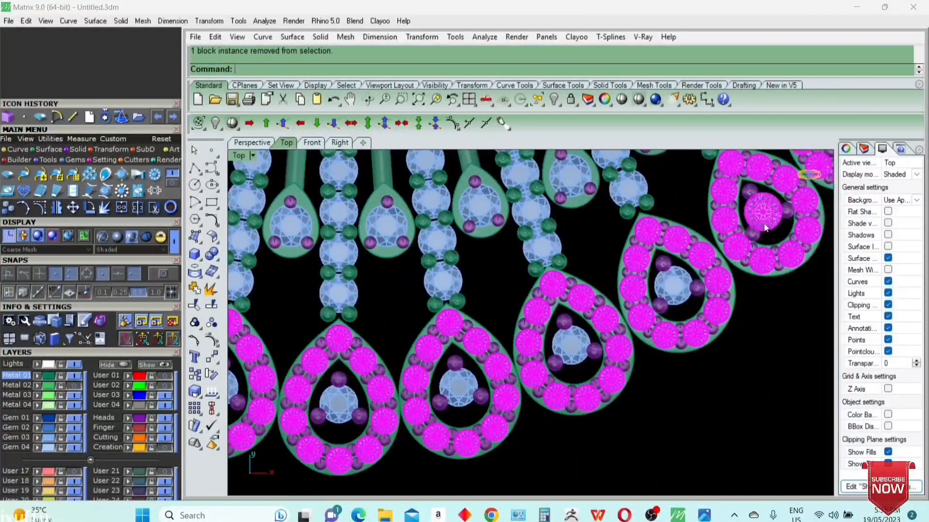
pyautogui.keyDown('ctrl'); pyautogui.click(765, 222); pyautogui.keyUp('ctrl')
pyautogui.moveTo(757, 213); pyautogui.dragTo(471, 384, button='right')
pyautogui.keyDown('ctrl'); pyautogui.click(555, 314); pyautogui.keyUp('ctrl')
pyautogui.keyDown('ctrl'); pyautogui.click(618, 232); pyautogui.keyUp('ctrl')
pyautogui.moveTo(663, 202); pyautogui.dragTo(595, 382, button='right')
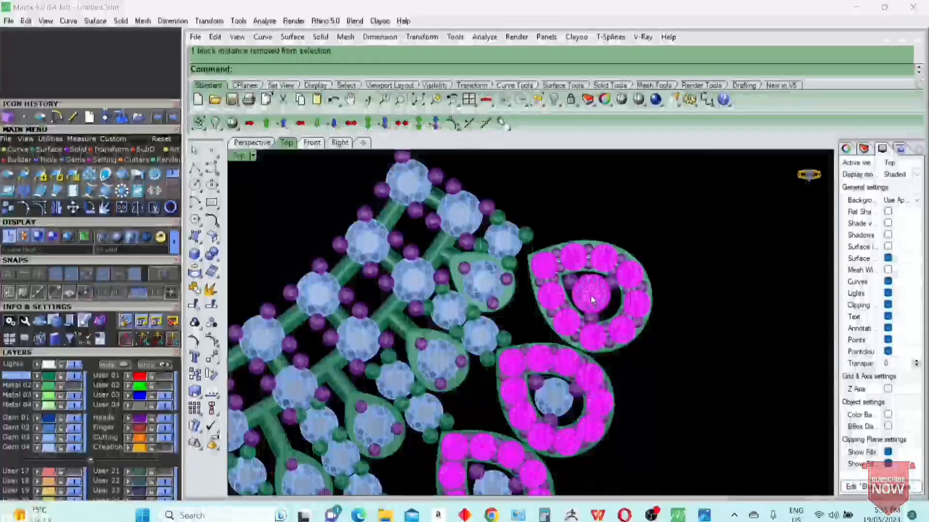
pyautogui.keyDown('ctrl'); pyautogui.click(590, 295); pyautogui.keyUp('ctrl')
# Step: Frame the selected border gems in the Perspective view and apply Gem Cutter to them
pyautogui.scroll(-11, 629, 303)
pyautogui.hotkey('ctrl', 'F4')
pyautogui.scroll(-8, 642, 313)
pyautogui.write('zs')
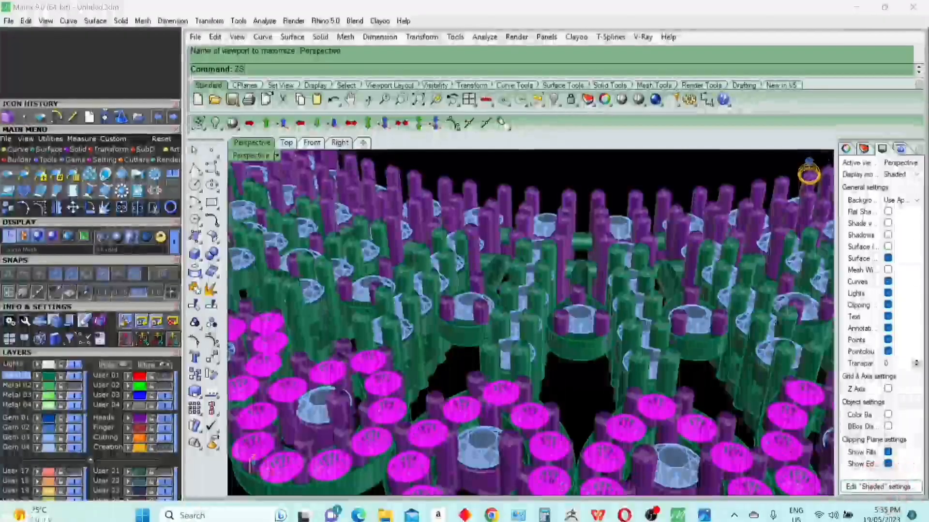
pyautogui.press('Return')
pyautogui.moveTo(536, 300); pyautogui.dragTo(564, 300, button='right')
pyautogui.middleClick(564, 301)
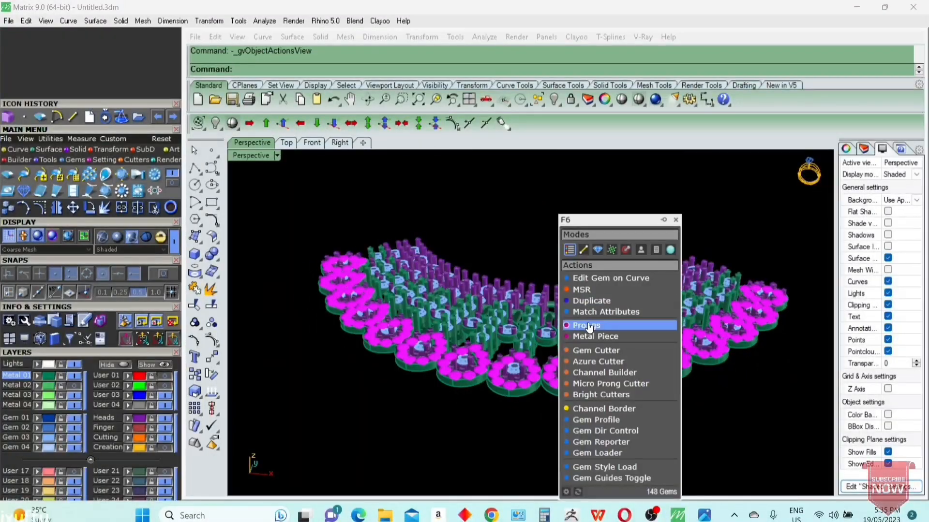
pyautogui.click(594, 350)
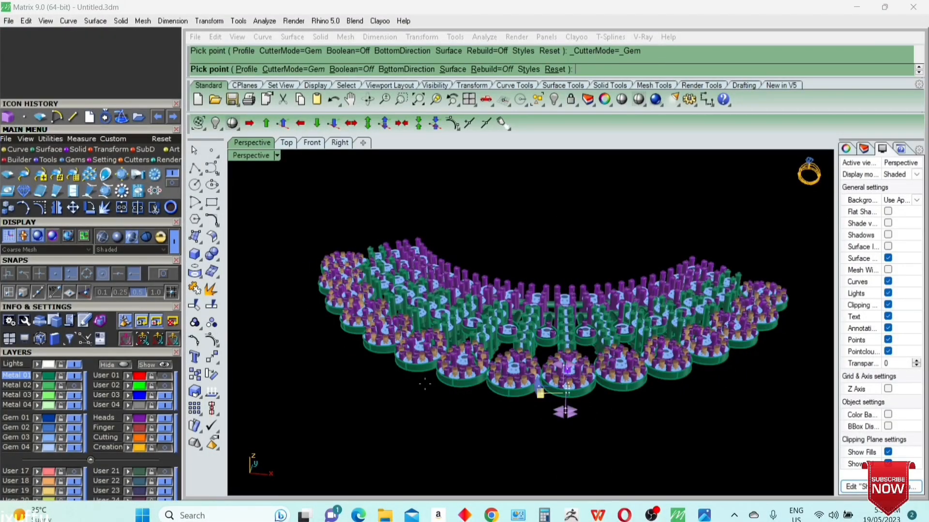
# Step: Adjust the lower depth of the gem cutters beneath the pear drop frames and create the cutters
pyautogui.moveTo(448, 385); pyautogui.dragTo(451, 301, button='right')
pyautogui.scroll(8, 569, 242)
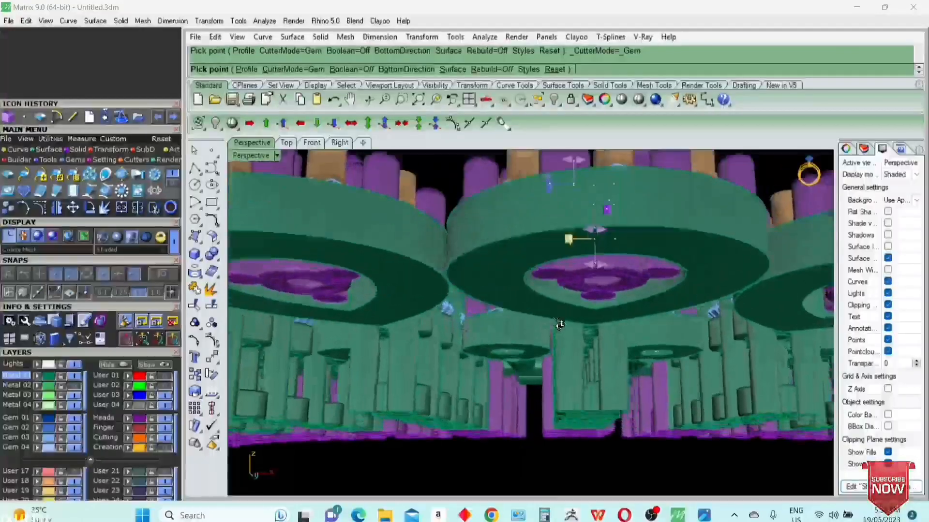
pyautogui.moveTo(570, 251); pyautogui.dragTo(570, 263)
pyautogui.scroll(-4, 569, 263)
pyautogui.scroll(-6, 615, 281)
pyautogui.moveTo(615, 281); pyautogui.dragTo(613, 402, button='right')
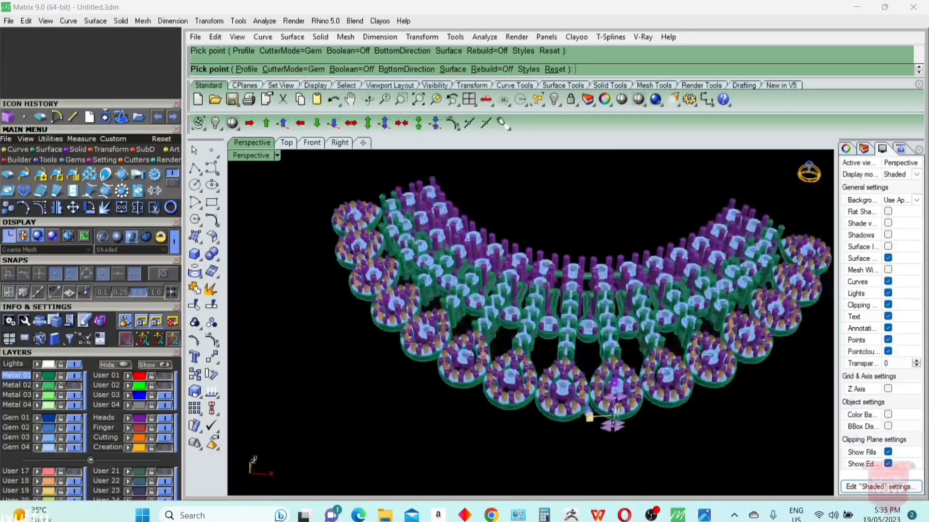
pyautogui.press('Return')
# Step: Select the metal frames of all the large pear drops along the outer edge of the necklace
pyautogui.scroll(9, 625, 424)
pyautogui.click(620, 409)
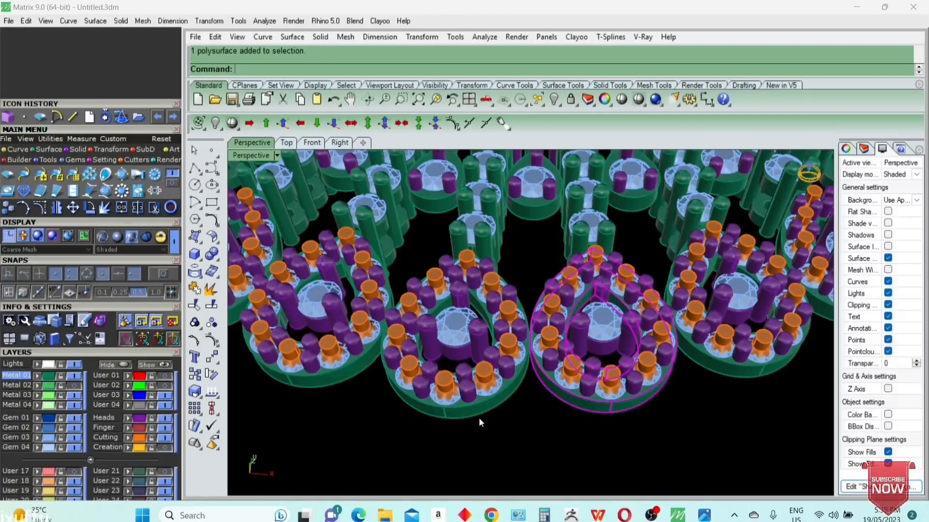
pyautogui.moveTo(301, 390); pyautogui.dragTo(544, 378, button='right')
pyautogui.scroll(-5, 556, 324)
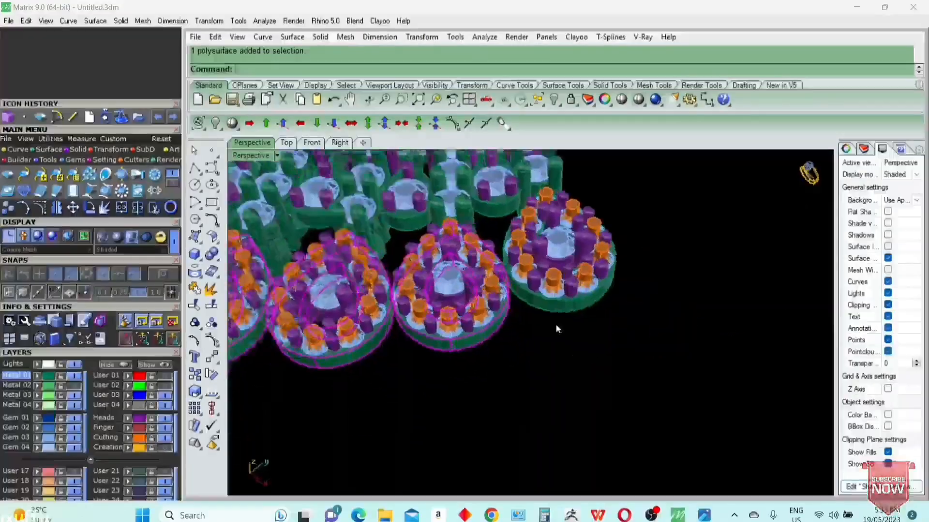
pyautogui.moveTo(556, 324); pyautogui.dragTo(323, 416, button='right')
pyautogui.scroll(6, 579, 363)
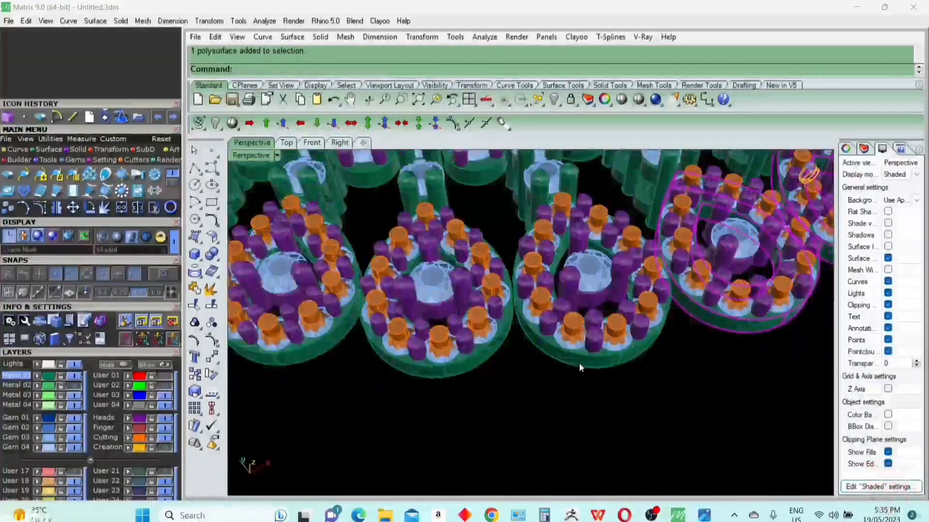
pyautogui.scroll(-5, 426, 369)
pyautogui.scroll(5, 466, 383)
pyautogui.moveTo(472, 393); pyautogui.dragTo(310, 361, button='right')
pyautogui.keyDown('shift'); pyautogui.click(314, 339); pyautogui.keyUp('shift')
# Step: Subtract the border gem cutters from the selected pear drop frames with BooleanDifference, deleting the cutters
pyautogui.scroll(-5, 427, 394)
pyautogui.moveTo(427, 393); pyautogui.dragTo(430, 412, button='right')
pyautogui.scroll(1, 430, 411)
pyautogui.write('bd')
pyautogui.press('Return')
pyautogui.scroll(4, 411, 394)
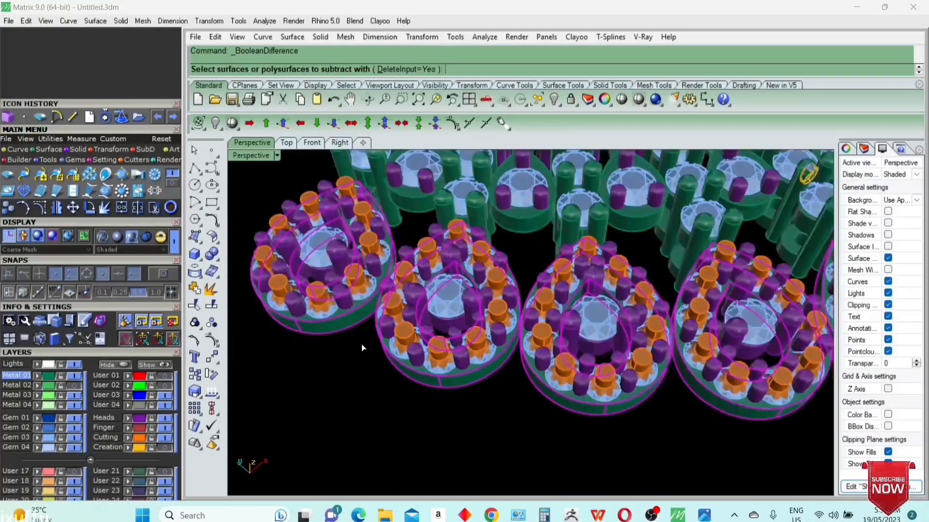
pyautogui.click(319, 304)
pyautogui.scroll(-5, 322, 314)
pyautogui.press('Return')
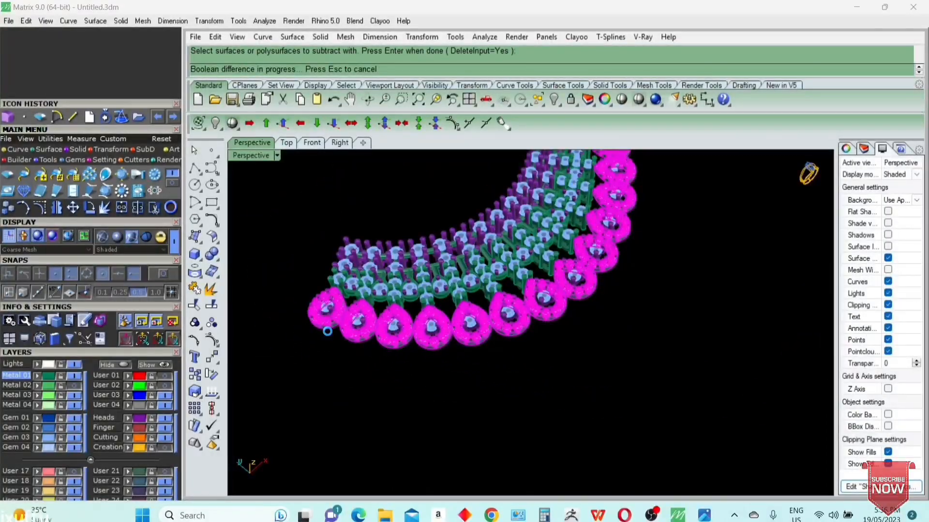